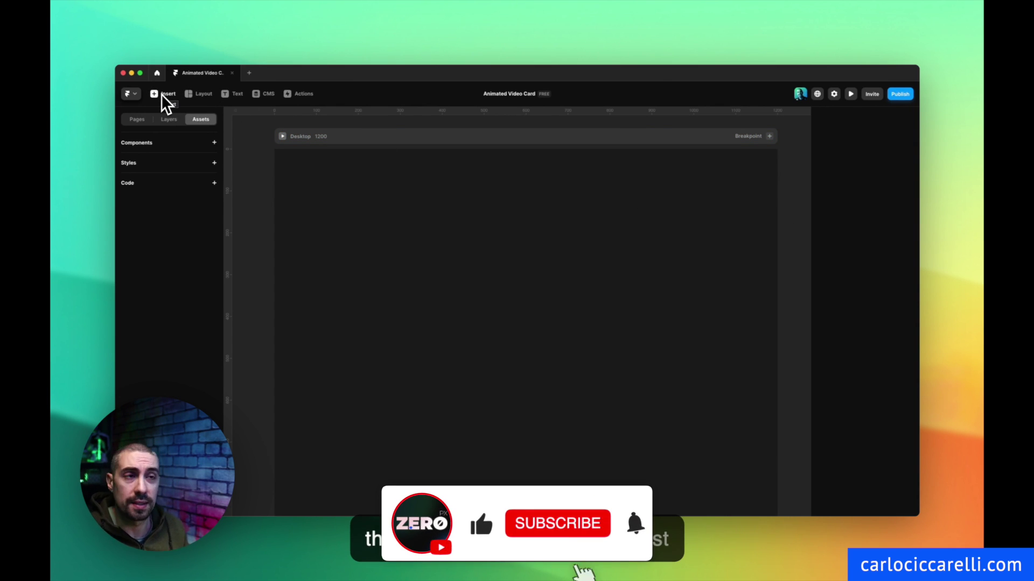
Draw a frame in the middle of the Desktop breakpoint and set its width and height to 400.
left_click(300, 162)
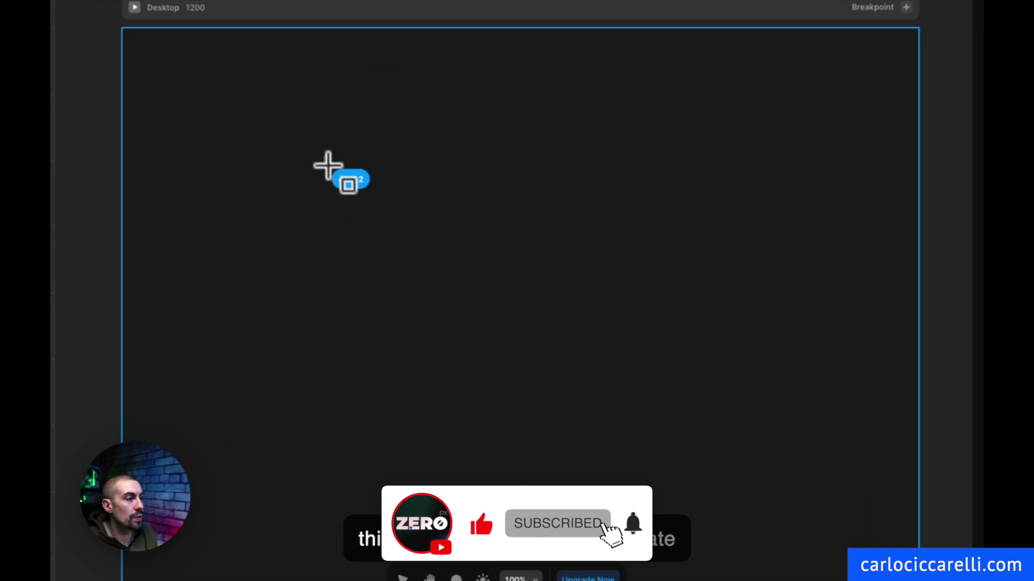
left_click_drag(402, 229, 623, 415)
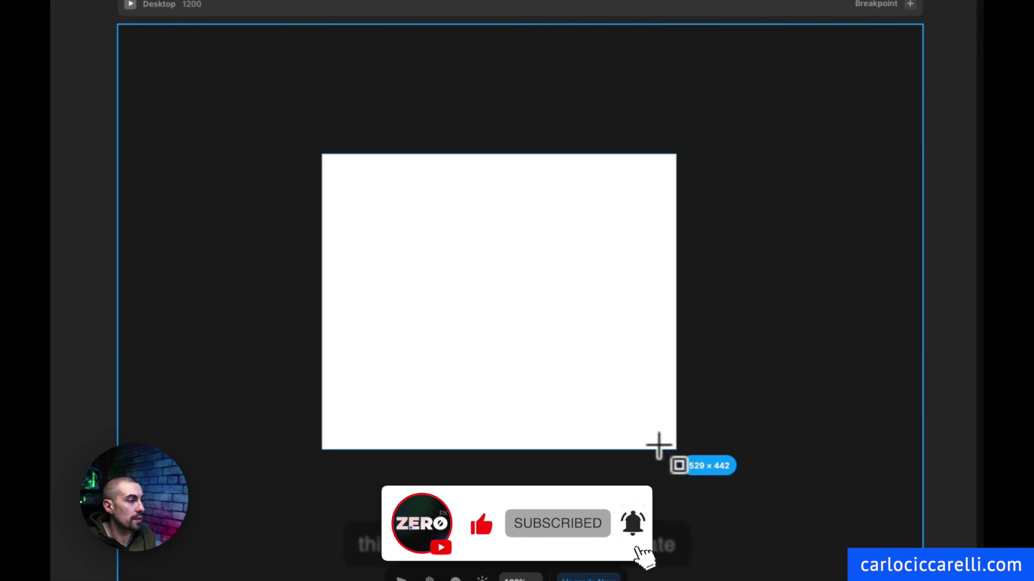
left_click(884, 277)
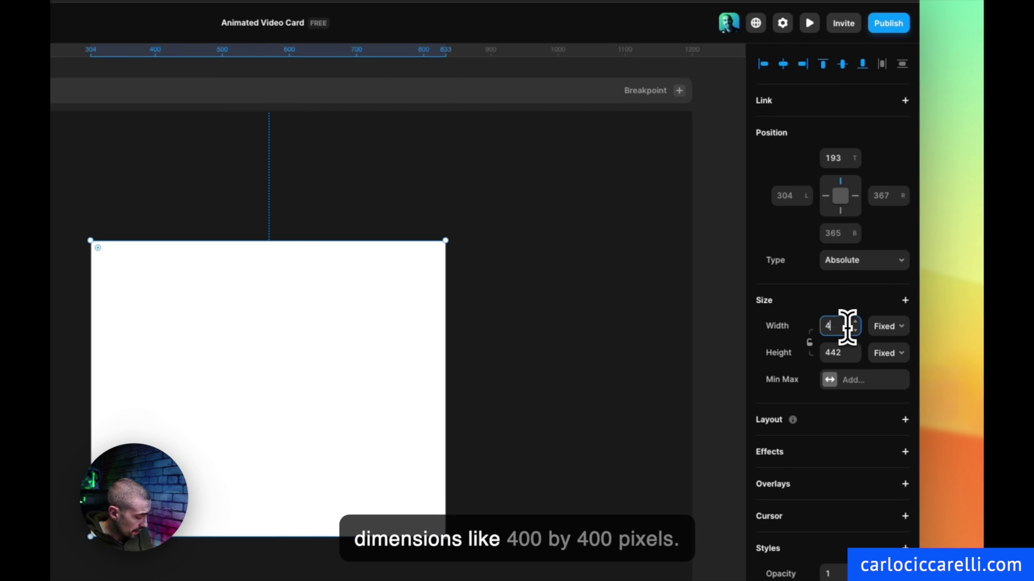
type("400")
key("Tab")
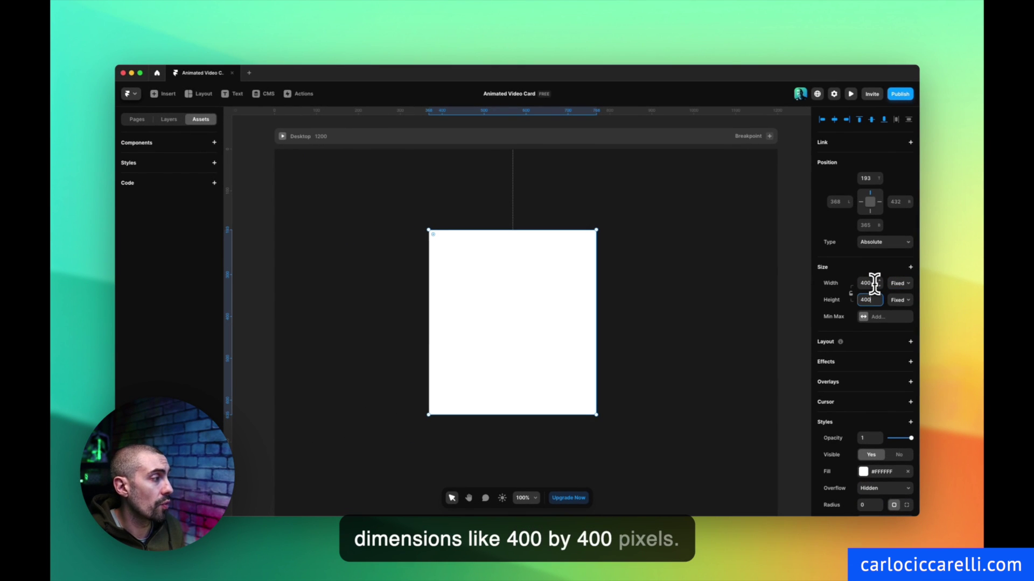
key("Return")
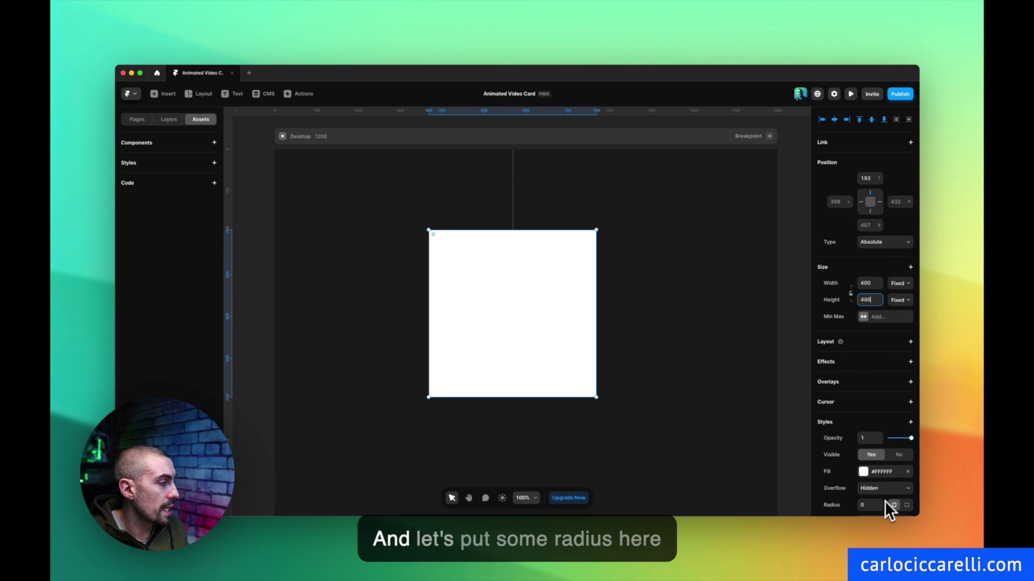
Give the square frame a corner radius of 16 and change its fill to black.
scroll(877, 492, "down", 3)
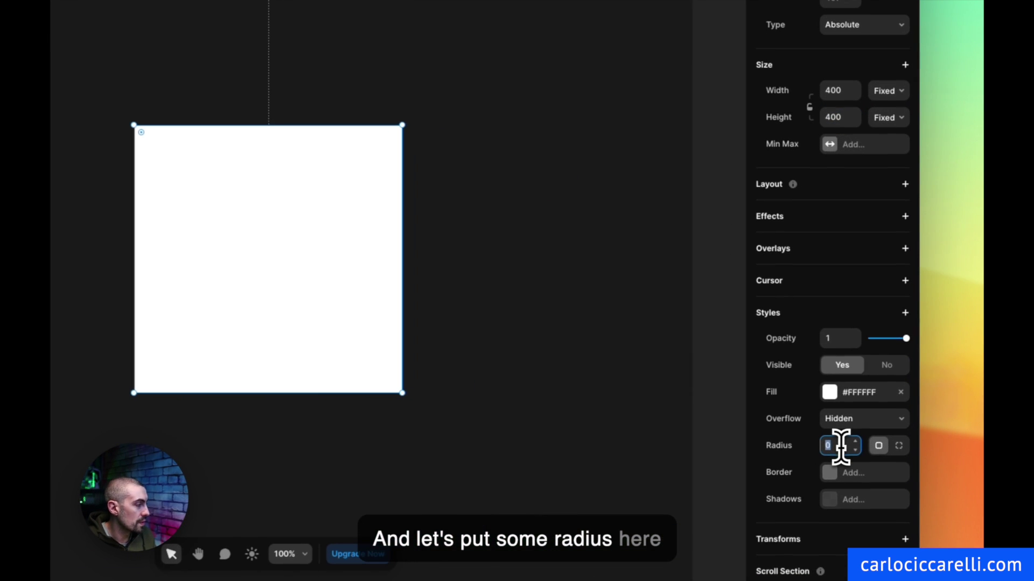
left_click(869, 430)
type("16")
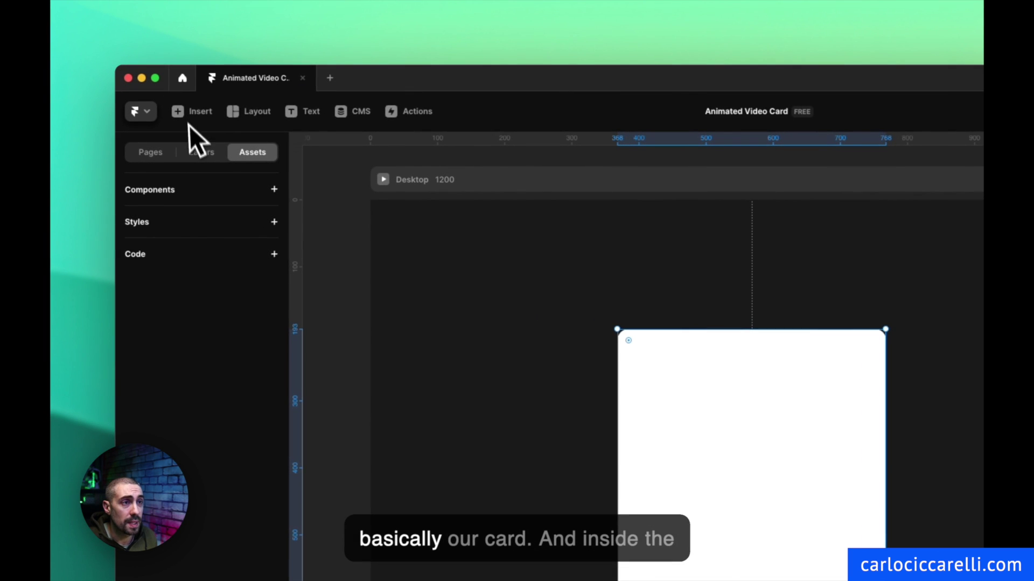
left_click(210, 152)
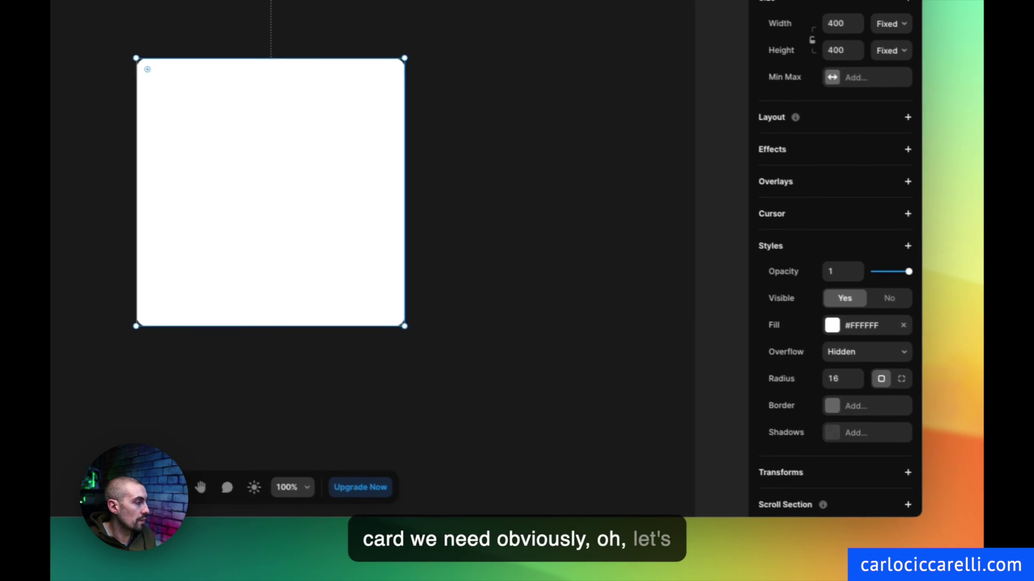
left_click(830, 324)
left_click_drag(724, 350, 598, 370)
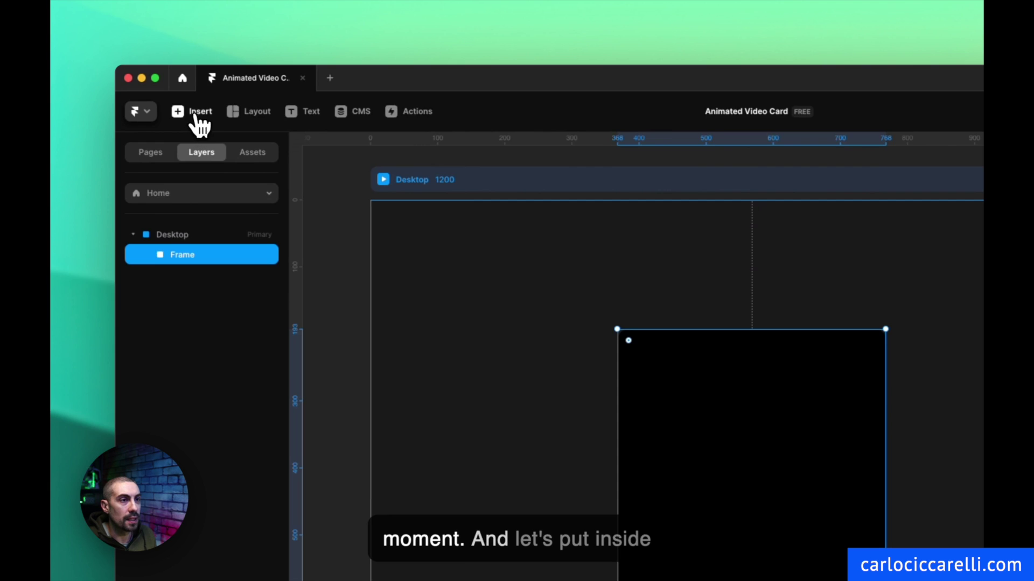
Draw a text box about 306 by 111 px inside the black frame and enter "This is the title".
left_click(195, 115)
key("Escape")
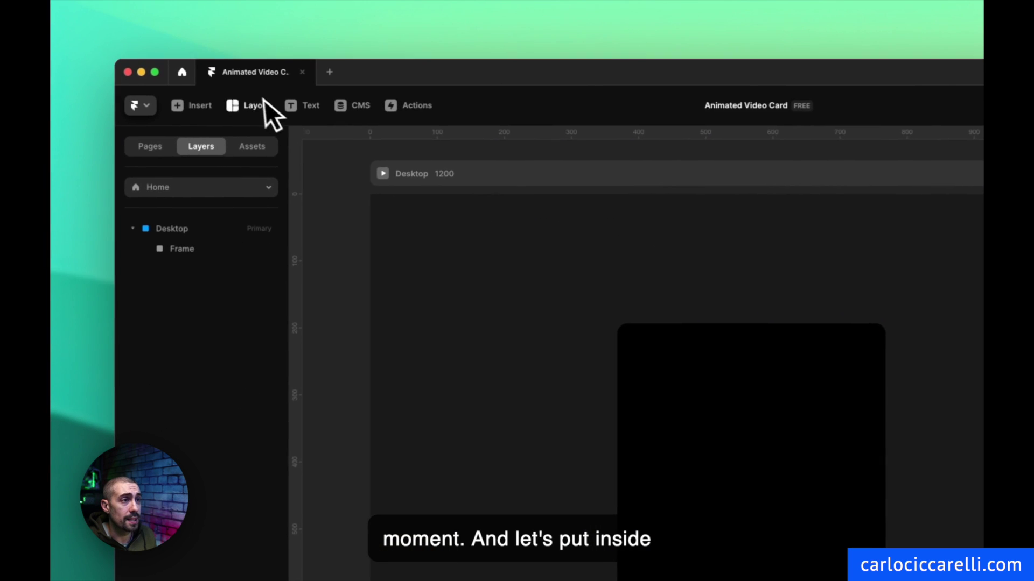
left_click(302, 105)
left_click_drag(639, 428, 845, 502)
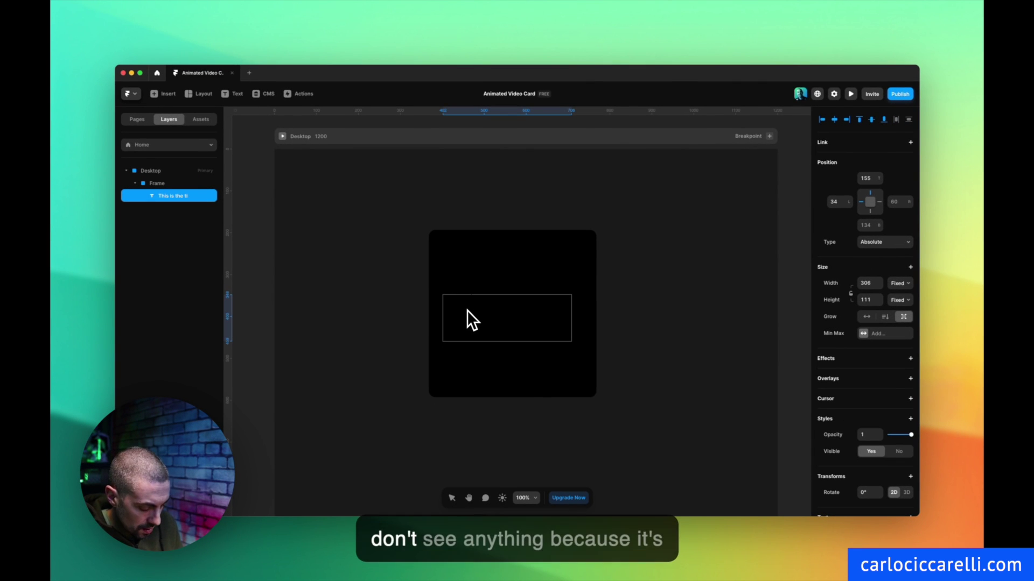
Change the title text's color to white, #FFFFFF.
key("super+a")
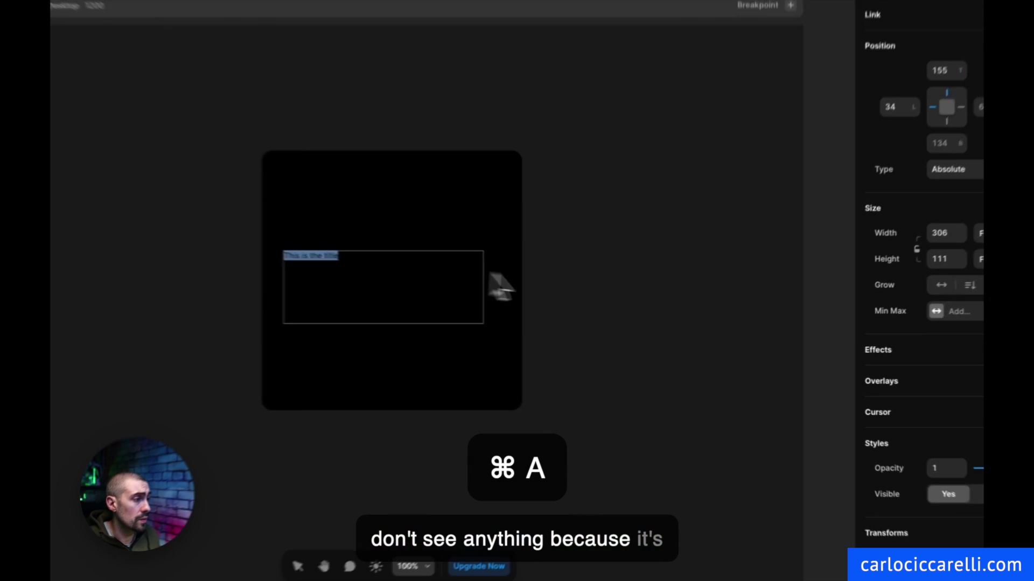
key("Escape")
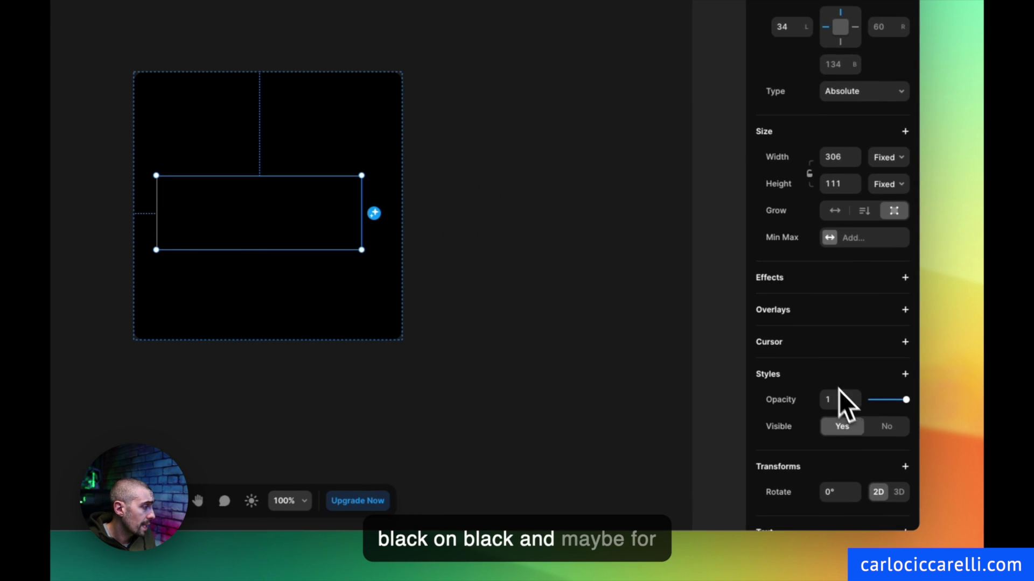
scroll(848, 404, "down", 5)
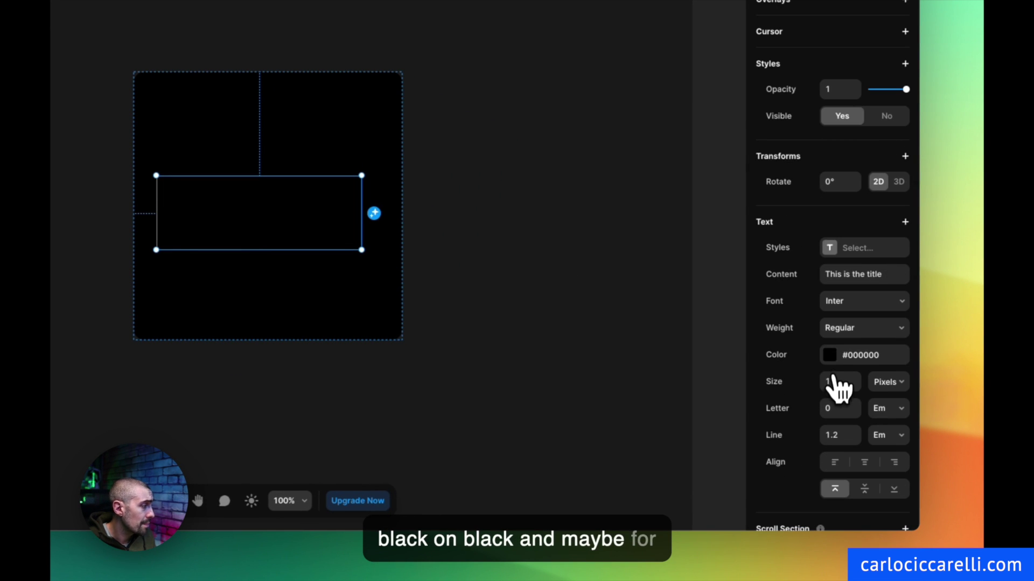
left_click(833, 361)
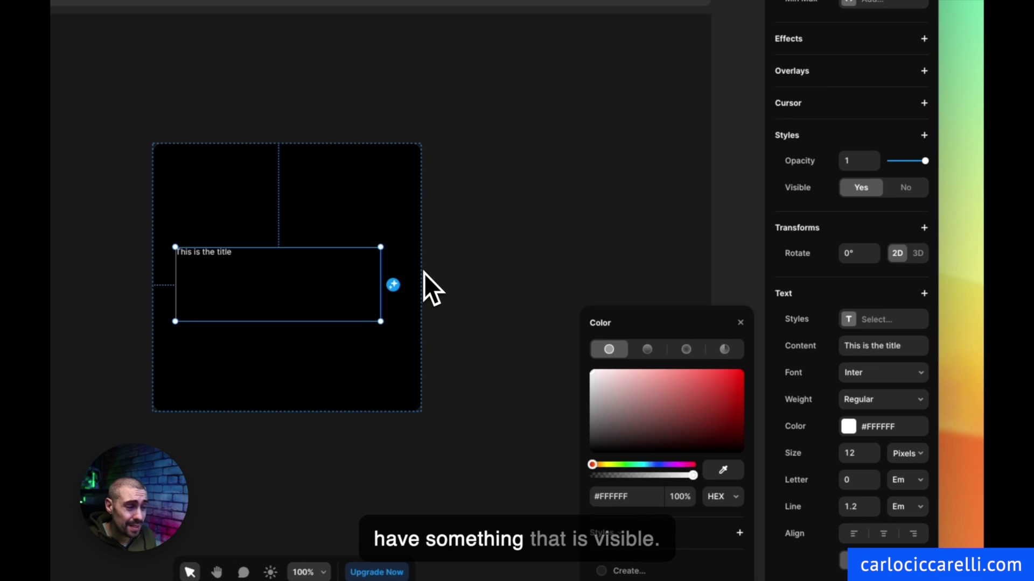
Create a new Heading 3 text style from the title text.
left_click(873, 323)
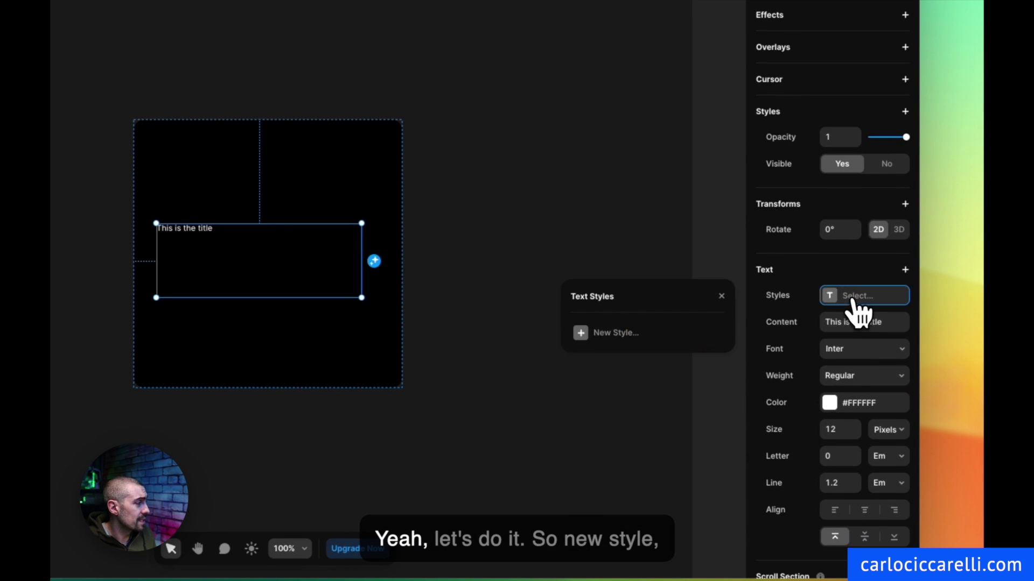
left_click(618, 334)
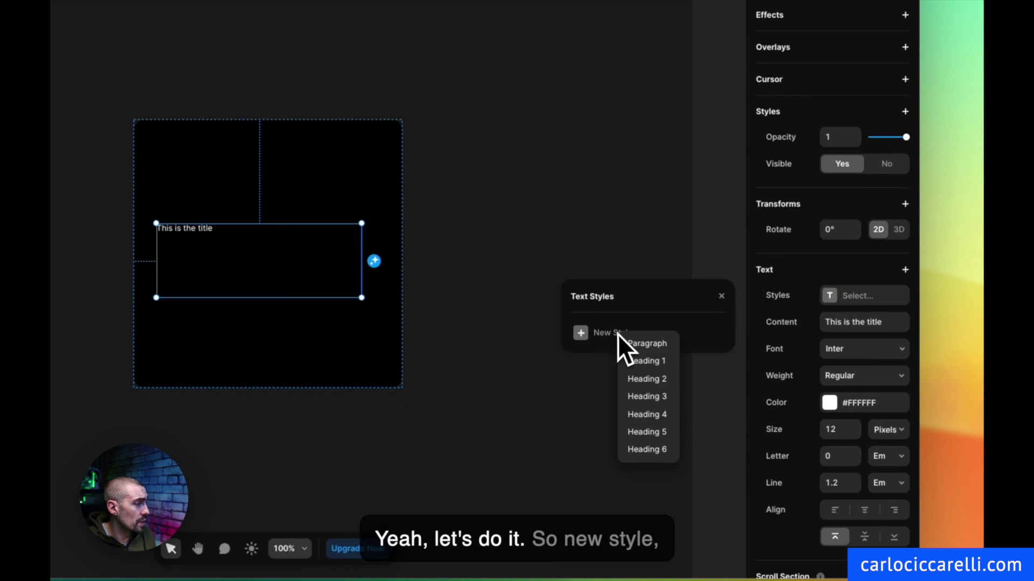
left_click(645, 397)
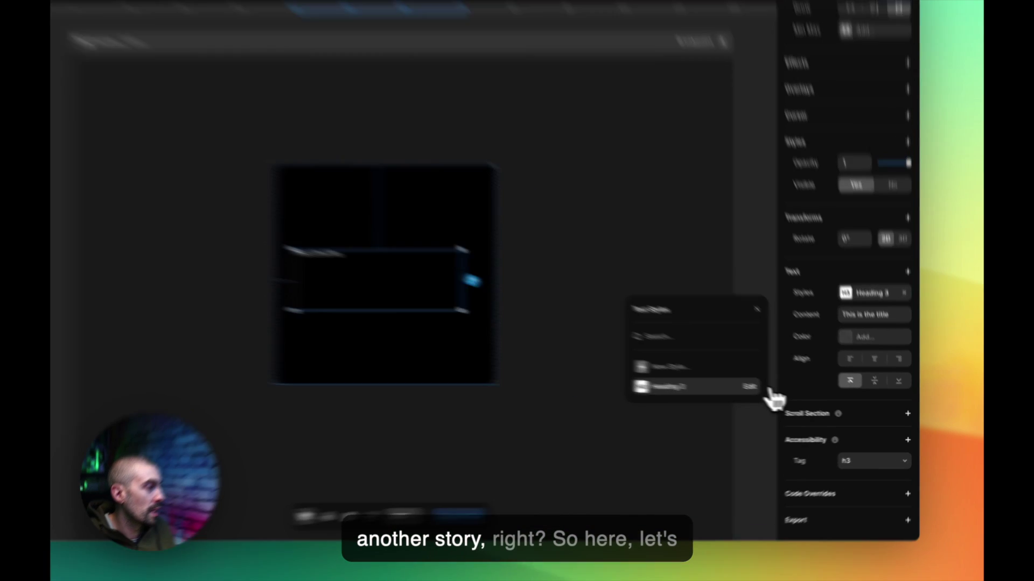
Edit the Heading 3 style to use the Merriweather font.
left_click(788, 399)
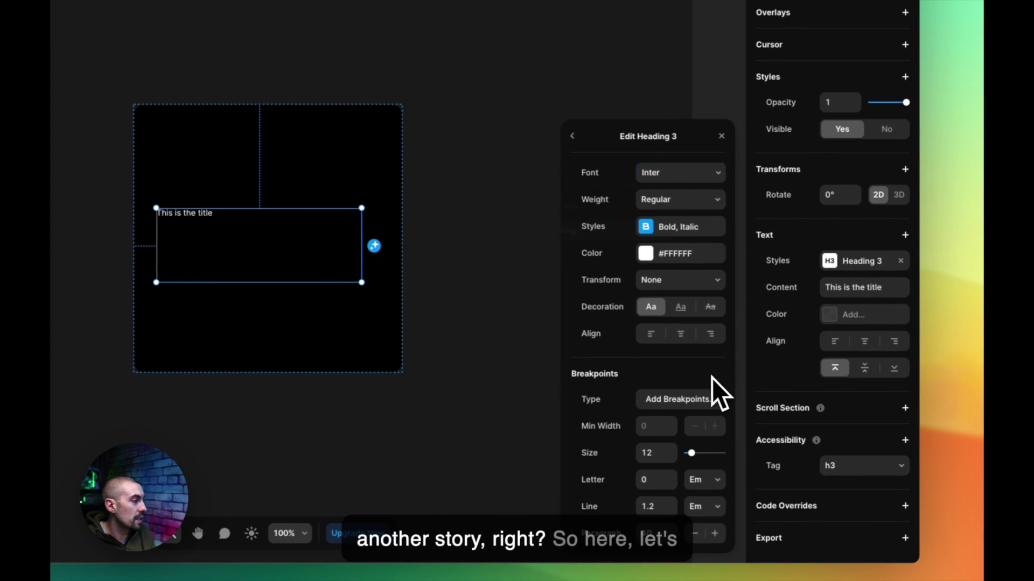
left_click(673, 179)
type("merr")
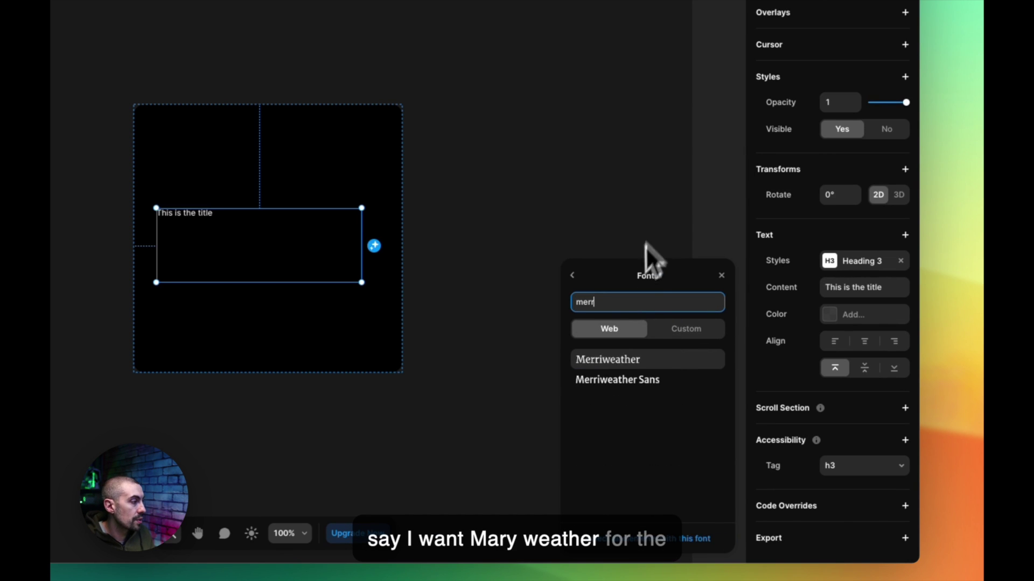
left_click(617, 360)
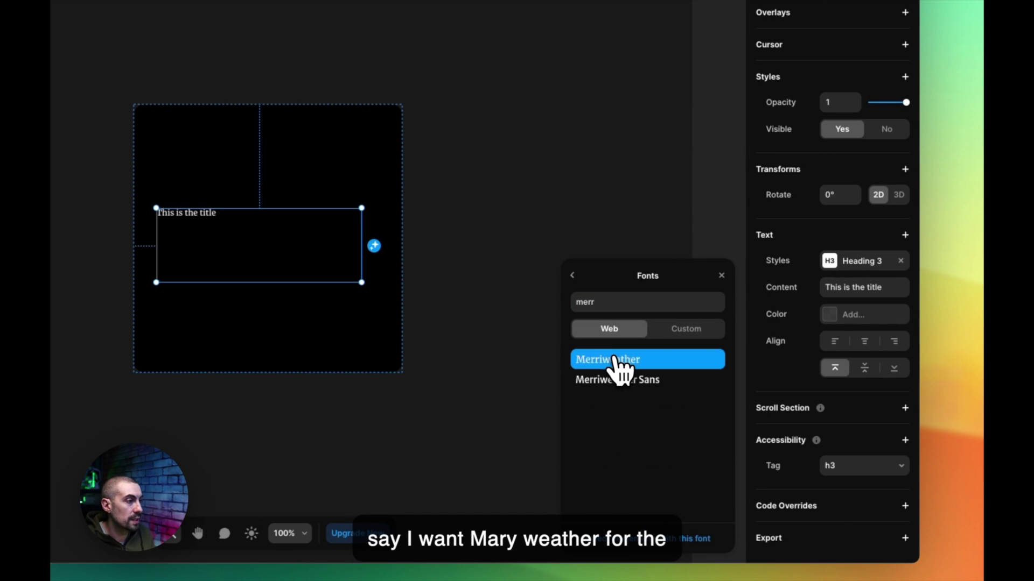
left_click(802, 235)
left_click(829, 319)
left_click(839, 325)
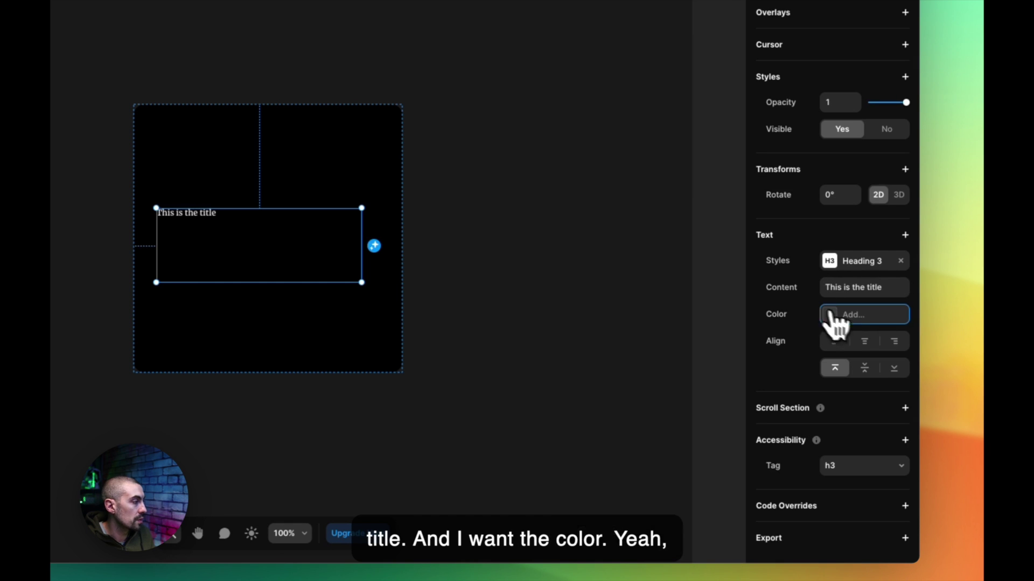
left_click(862, 272)
left_click(840, 455)
left_click(842, 468)
left_click(839, 466)
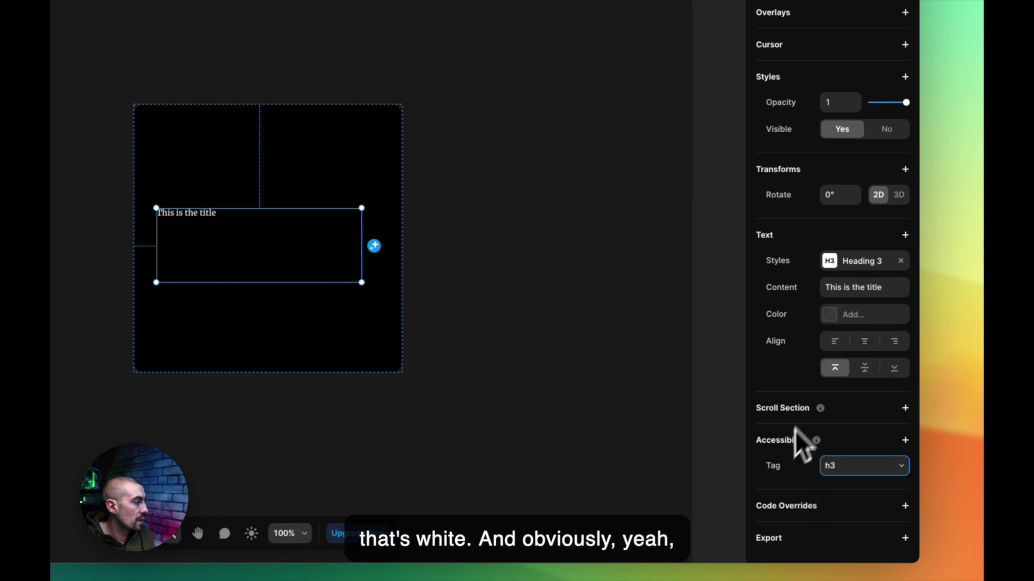
Set the font size of the Heading 3 style to 24.
left_click(856, 263)
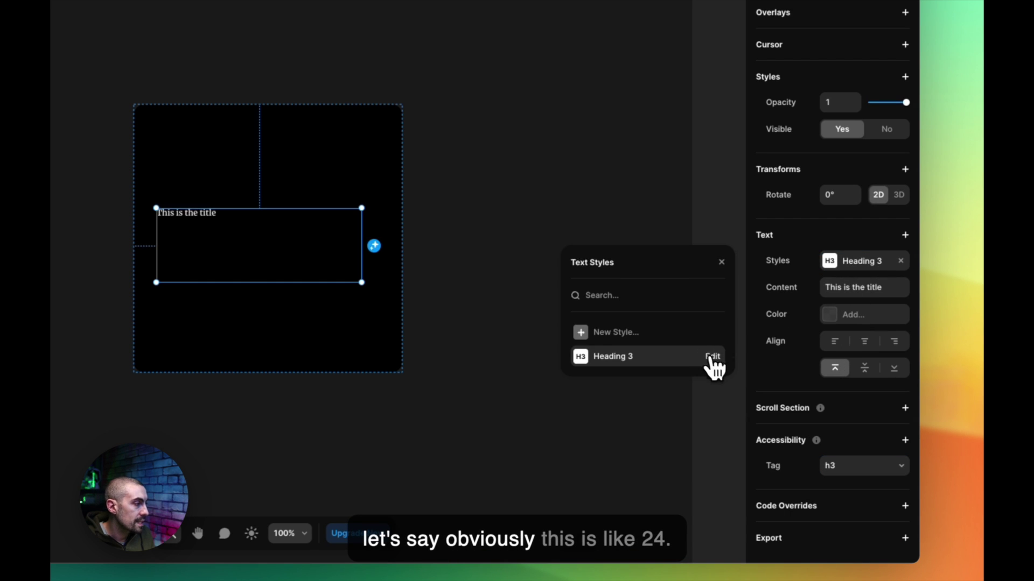
left_click(707, 357)
left_click(654, 454)
type("24")
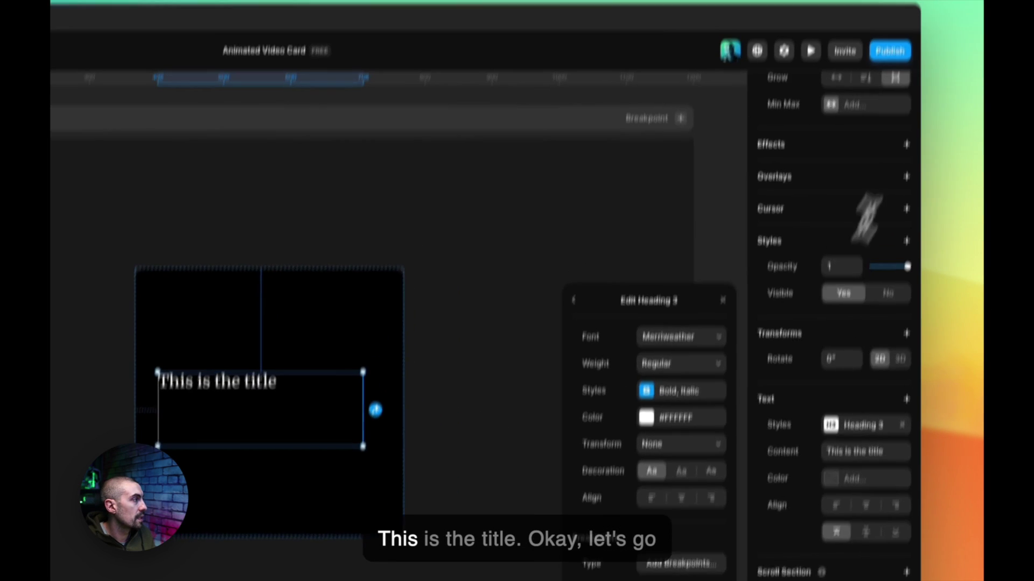
Set both the width and the height of the title text box to Fit Content.
scroll(865, 218, "up", 6)
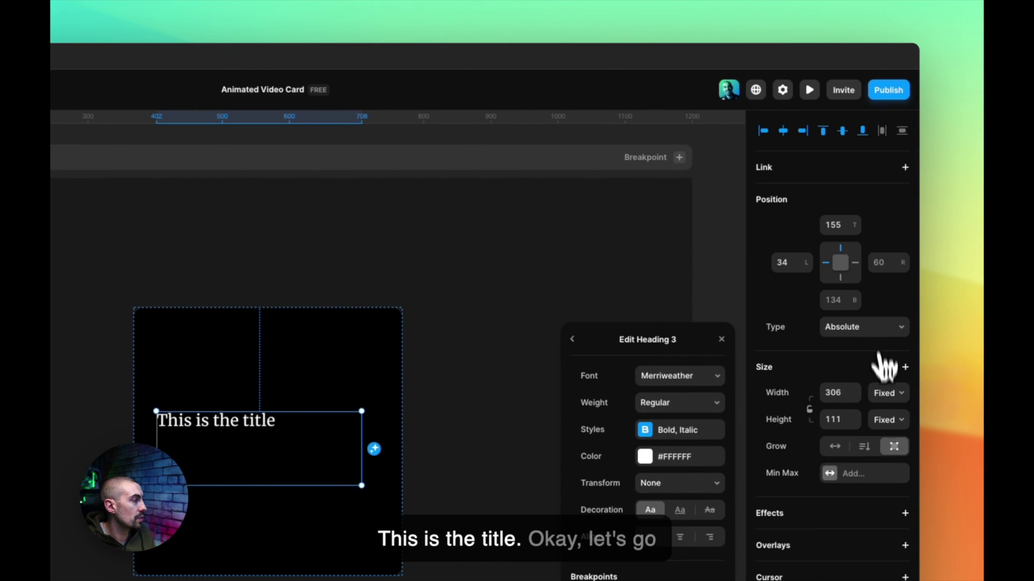
left_click(888, 393)
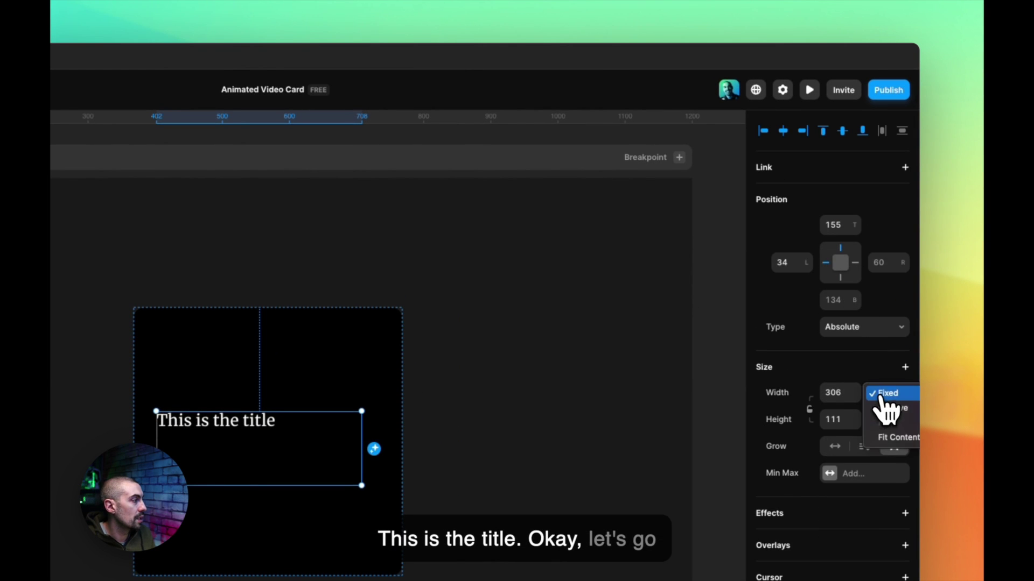
left_click(896, 437)
left_click(888, 419)
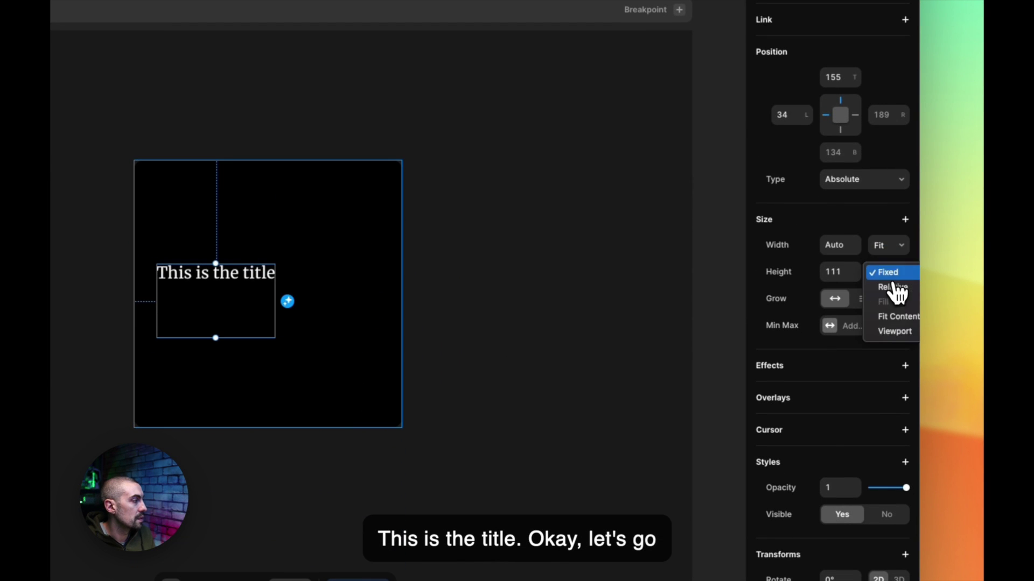
left_click(897, 317)
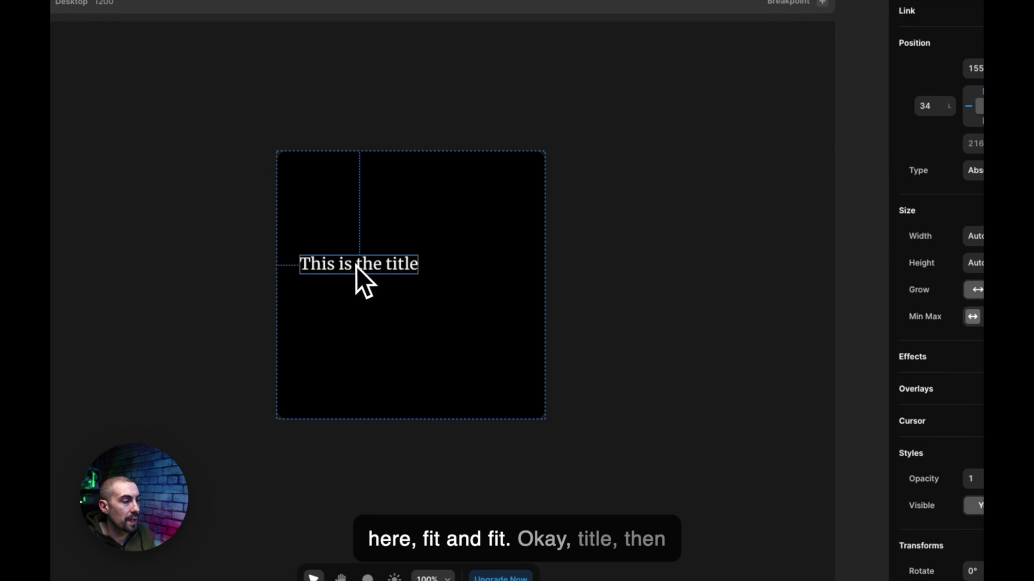
Duplicate the title text and place the copy directly below the original inside the card.
key("super+d")
left_click_drag(366, 269, 367, 297)
Remove the Heading 3 style from all of the duplicated text and set its font size to 16 pixels.
double_click(367, 298)
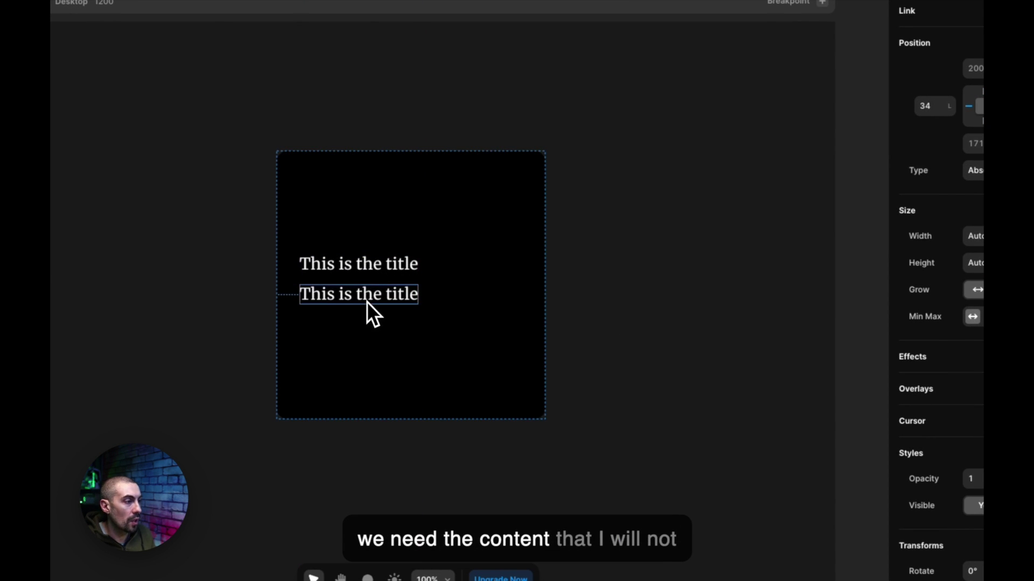
key("super+a")
scroll(839, 334, "down", 5)
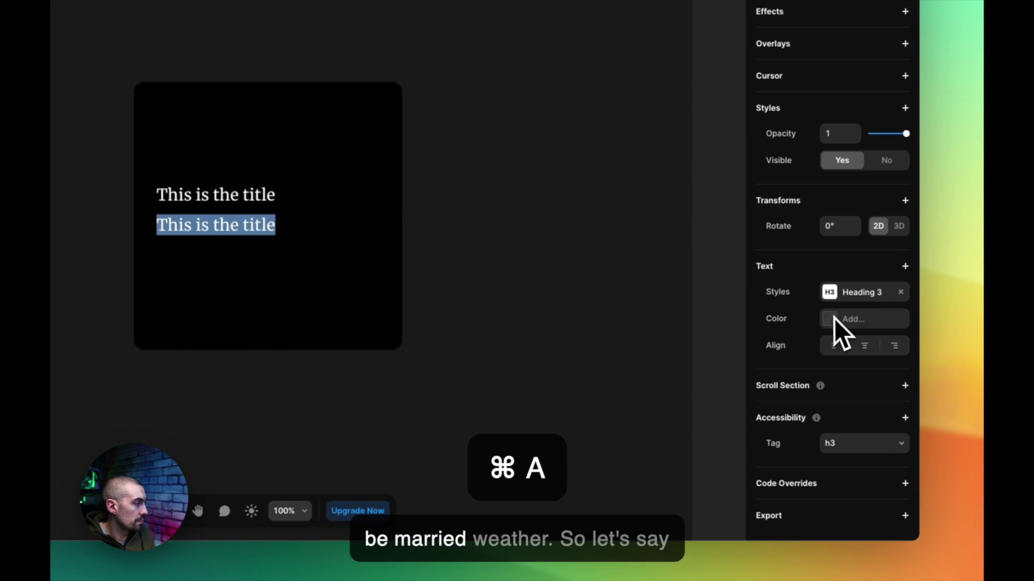
left_click(897, 292)
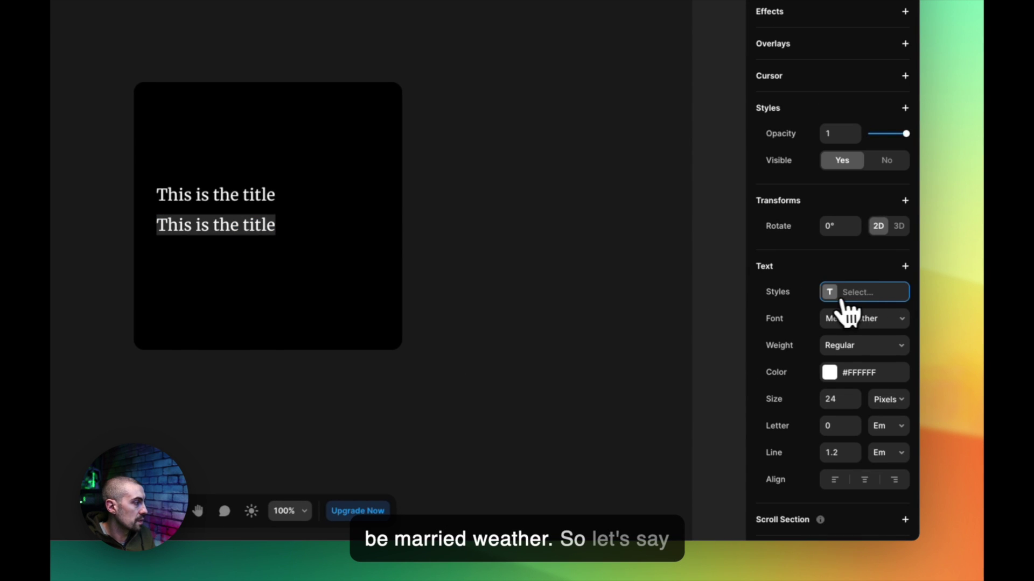
left_click(838, 399)
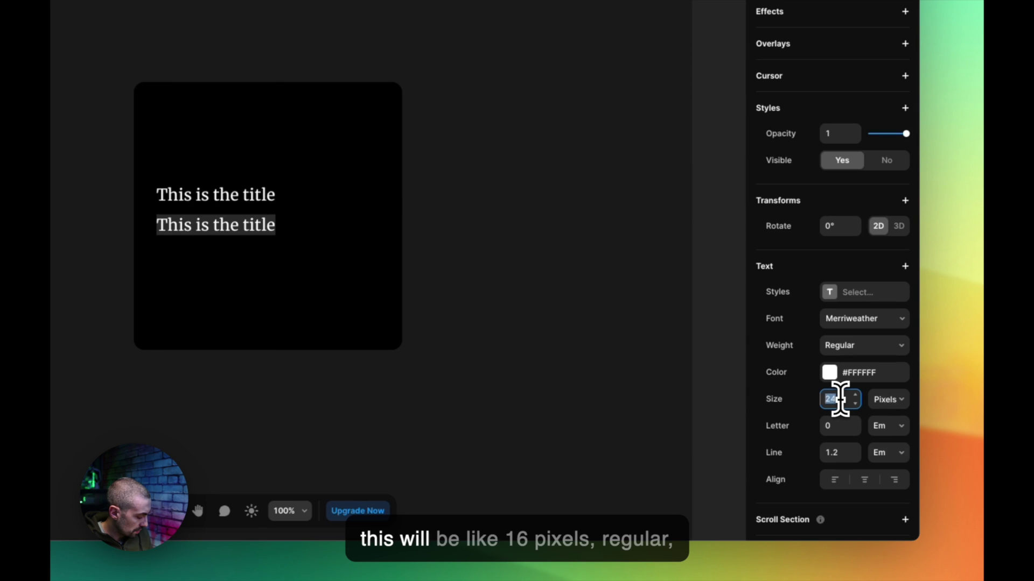
type("16")
key("Return")
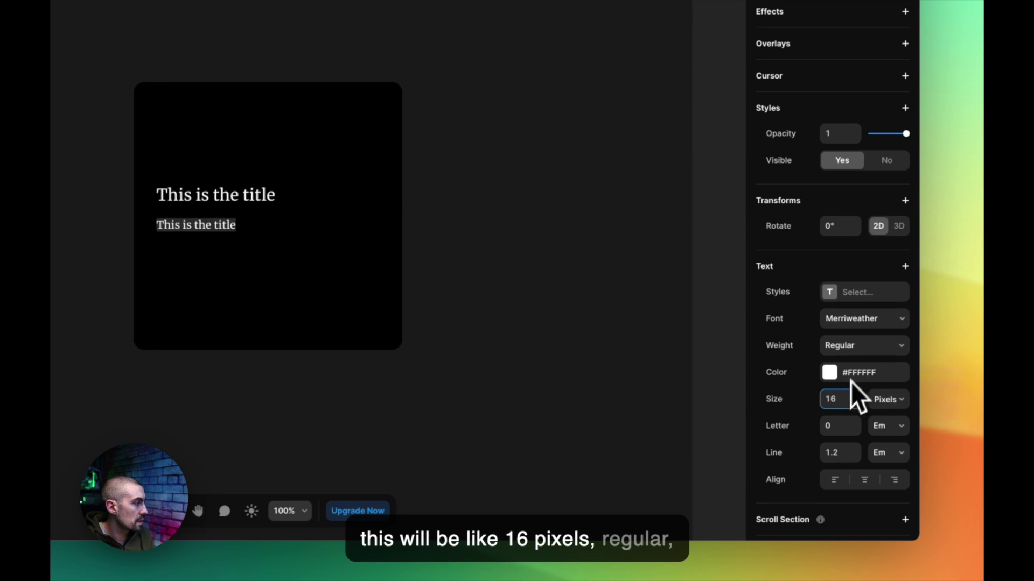
Change the font of the selected duplicate text below the title to Open Sans.
left_click(871, 319)
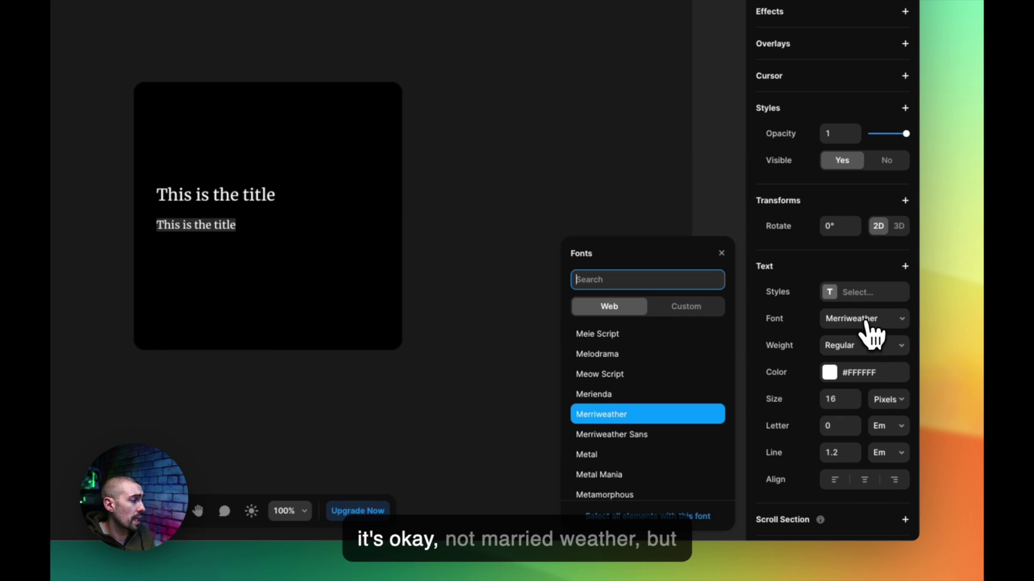
type("open")
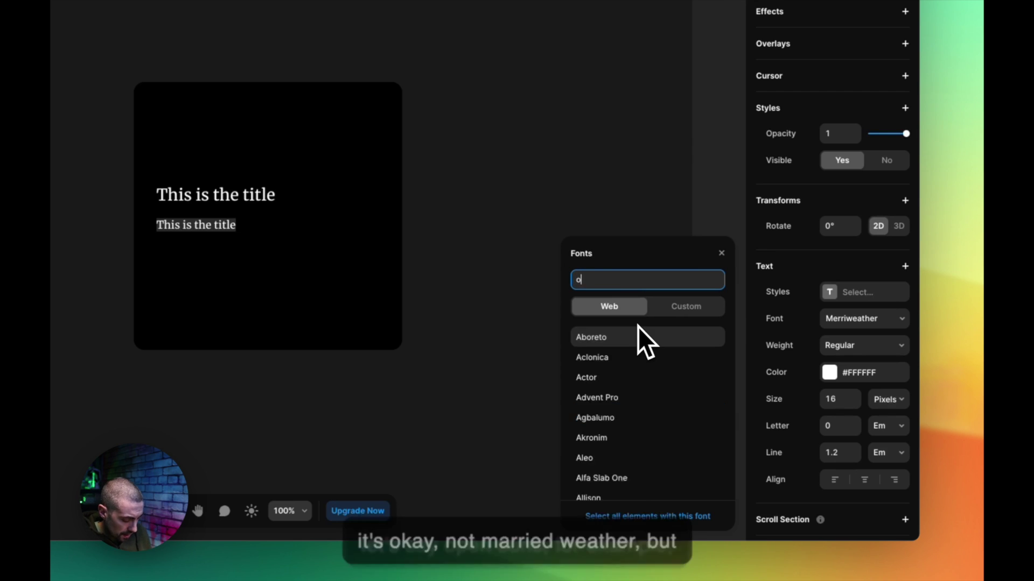
left_click(619, 337)
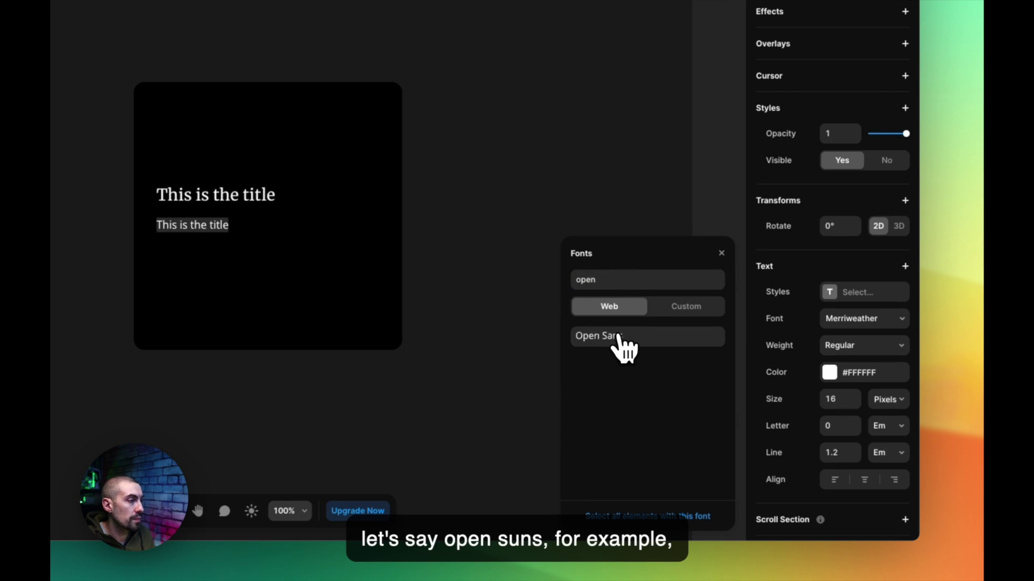
left_click(802, 373)
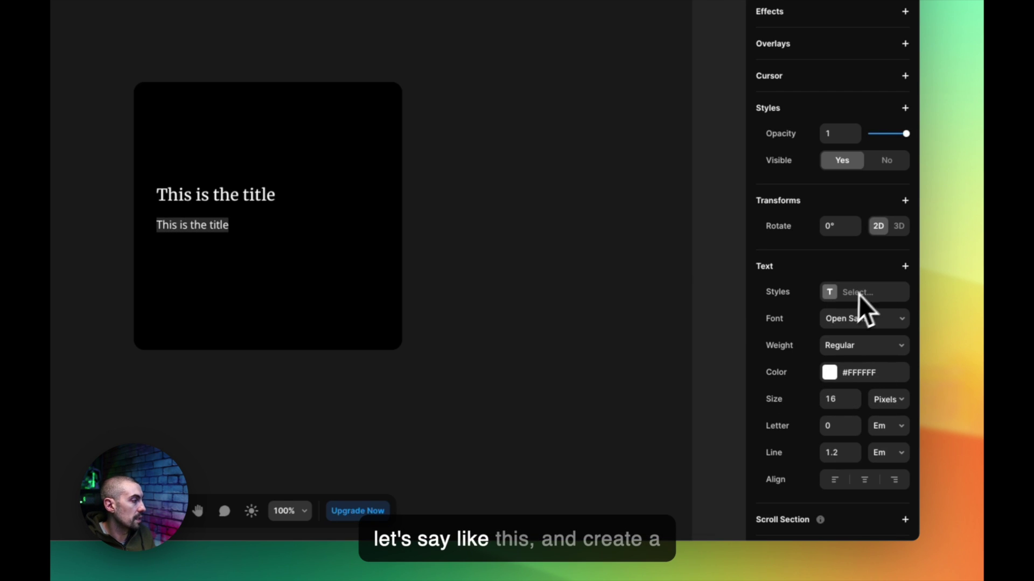
Create a new Paragraph text style from the formatting of the duplicate text.
left_click(828, 300)
left_click(681, 361)
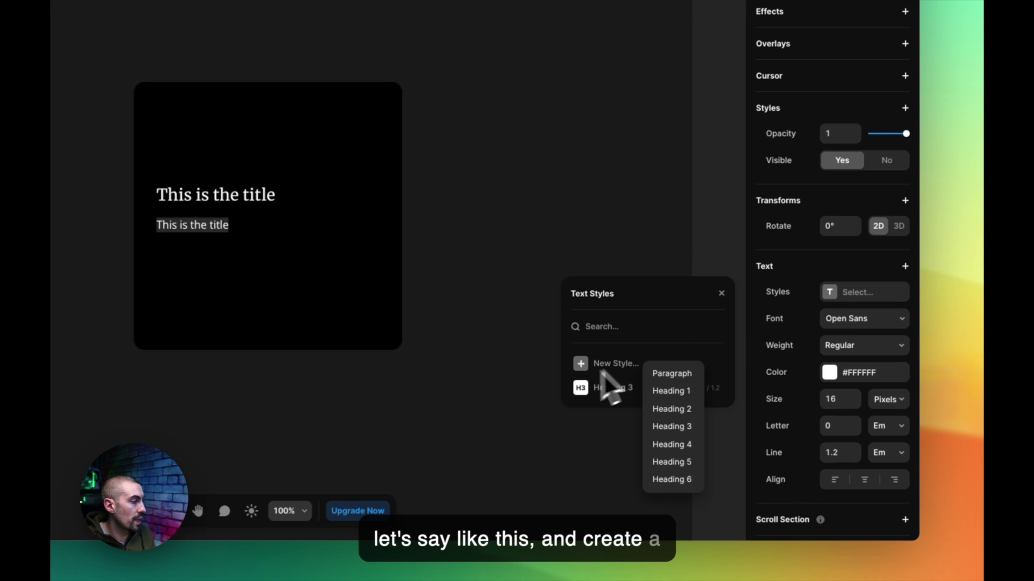
left_click(682, 376)
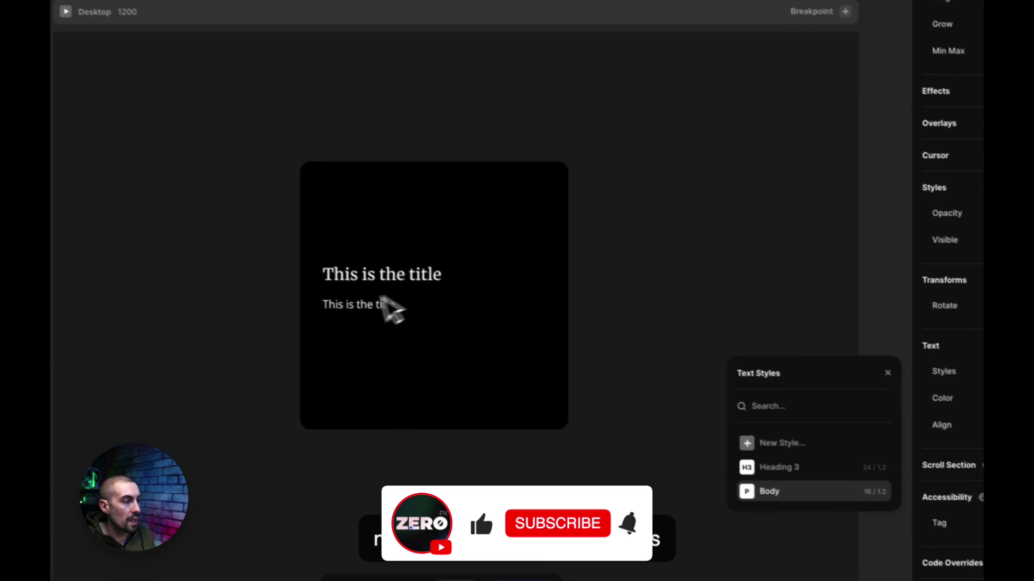
Change the wording of the duplicate text below the title to "This is the description".
double_click(383, 302)
key("super+a")
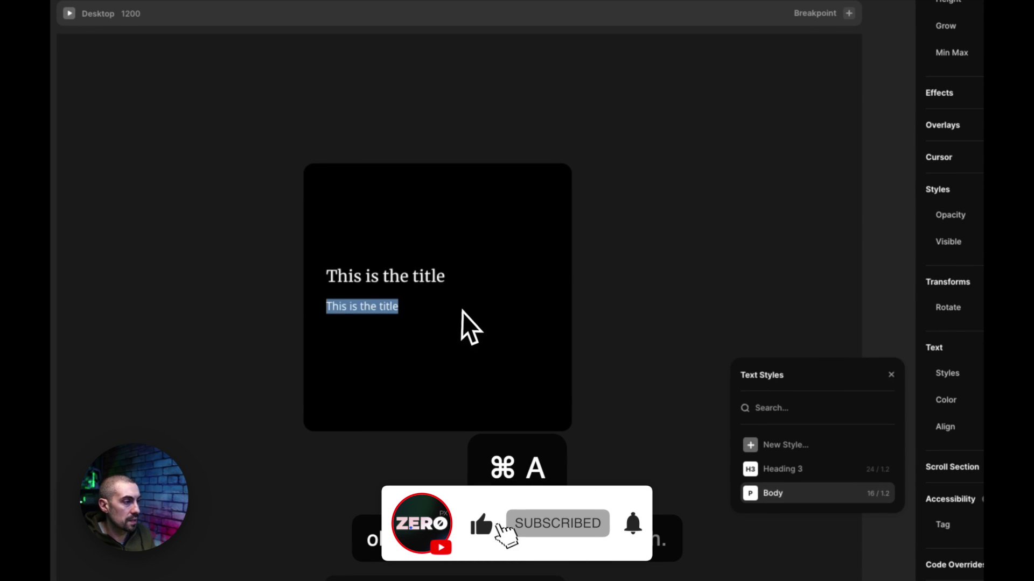
key("End")
key("BackSpace")
key("BackSpace")
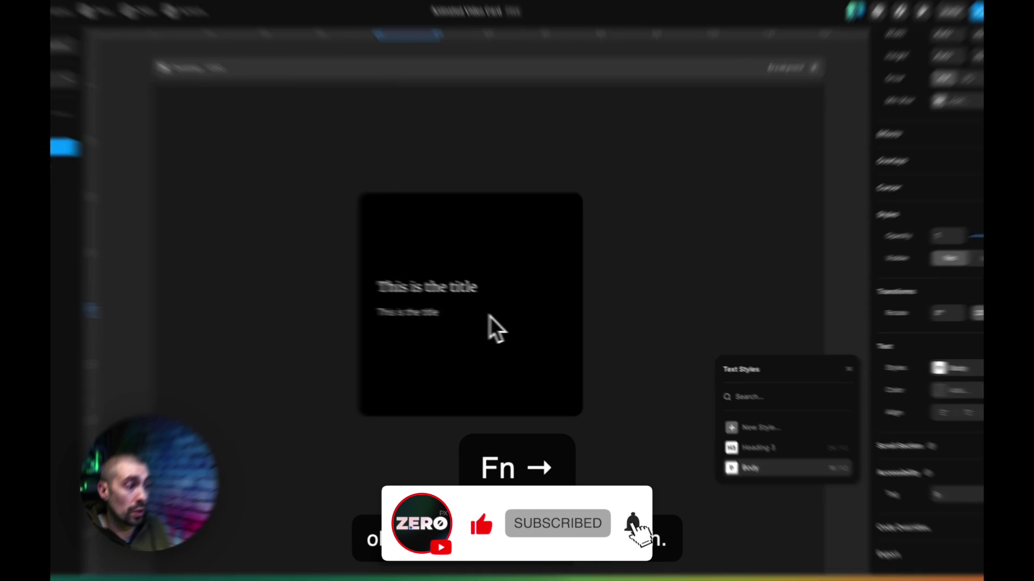
key("BackSpace")
key("BackSpace")
key("BackSpace")
key("BackSpace")
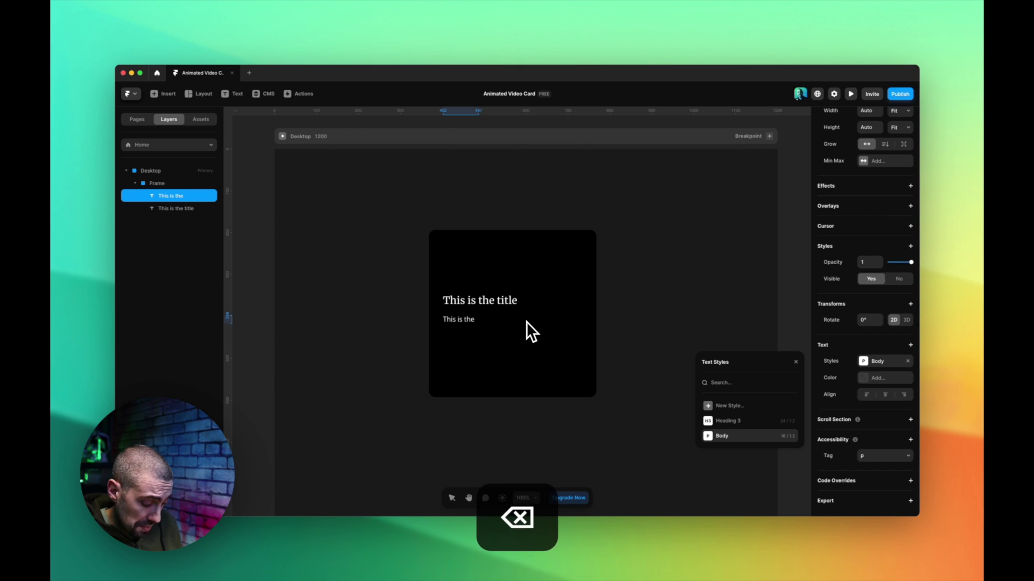
type("description")
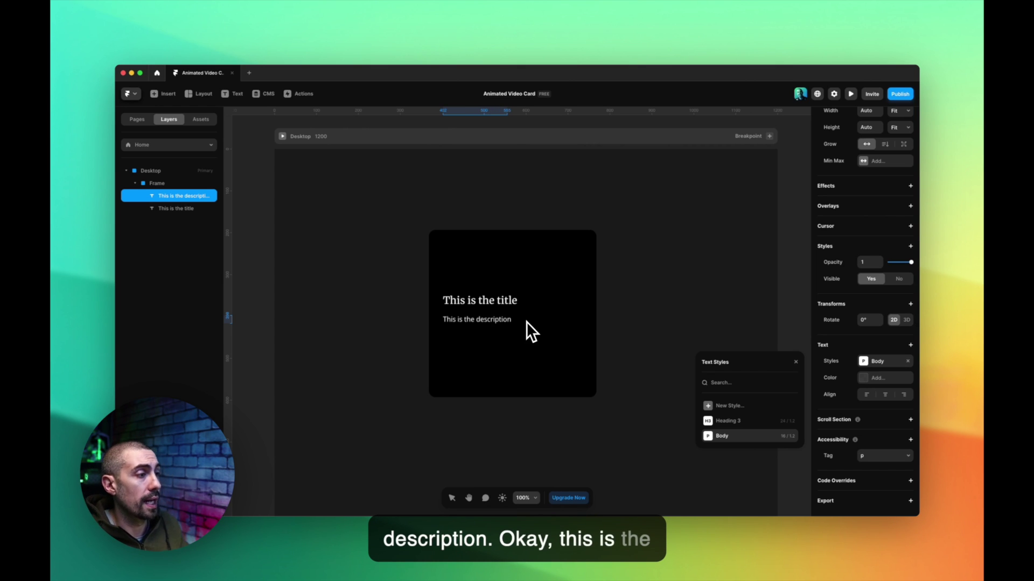
key("Escape")
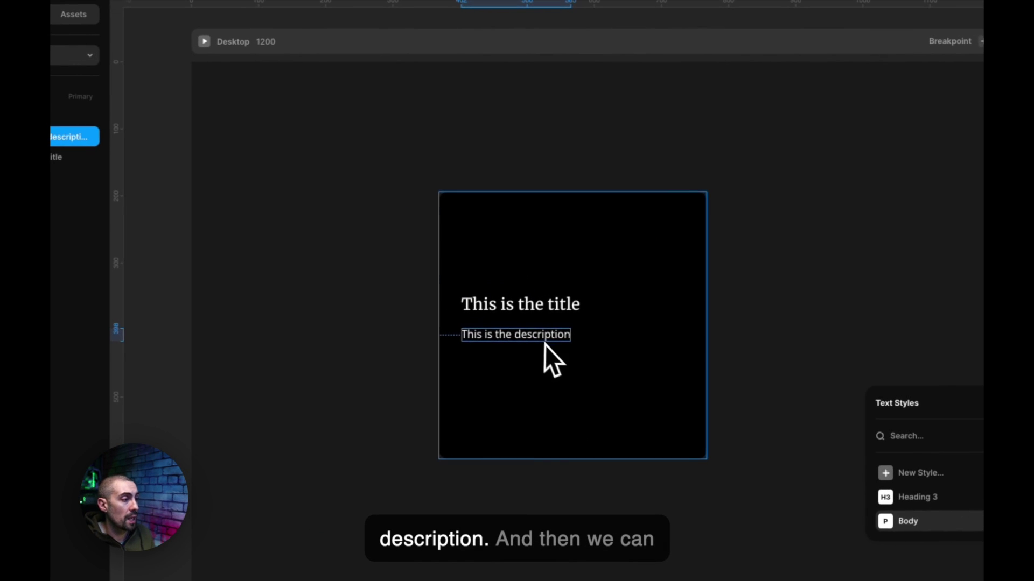
Duplicate the description text, place the copy just beneath it inside the card, and replace its wording with "Distance".
key("super+d")
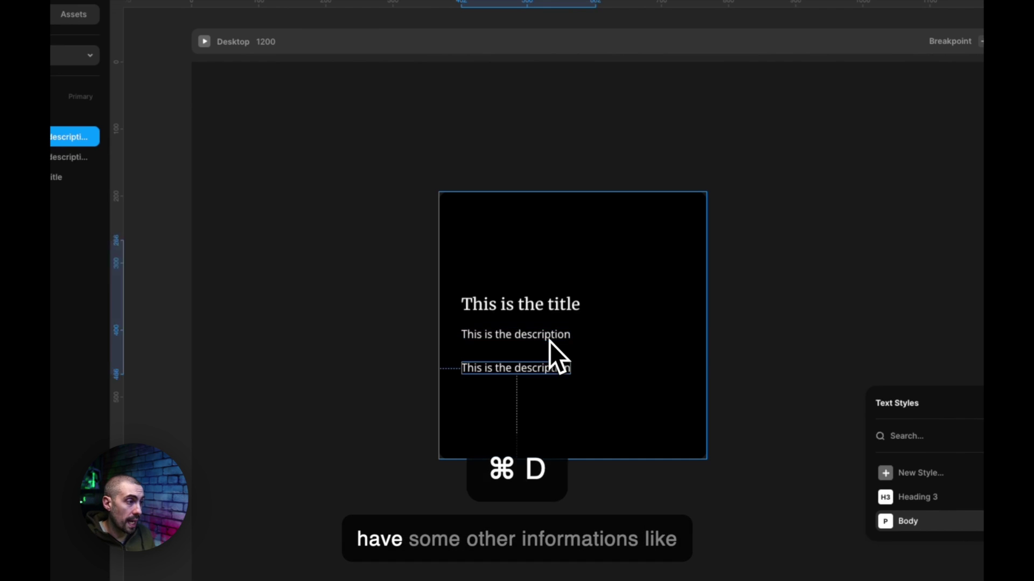
left_click_drag(525, 371, 527, 358)
double_click(528, 357)
key("super+a")
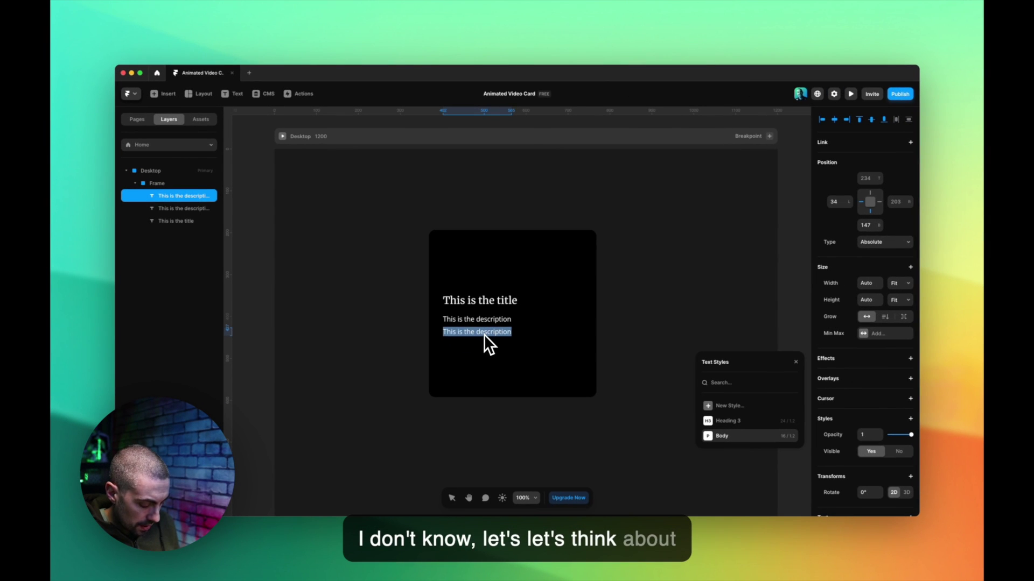
type("distance")
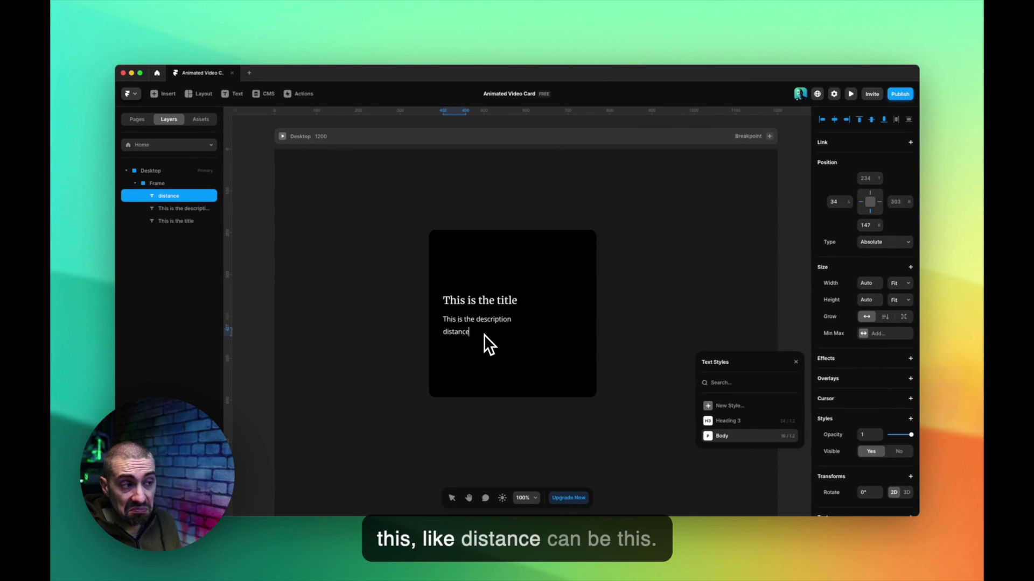
key("super+a")
type("Distan")
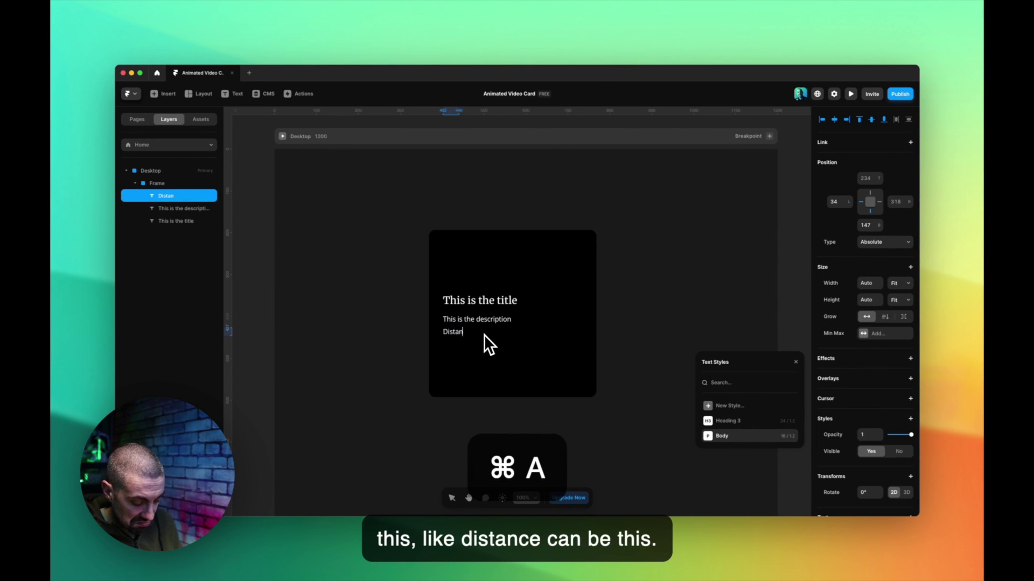
type("ce")
key("super+a")
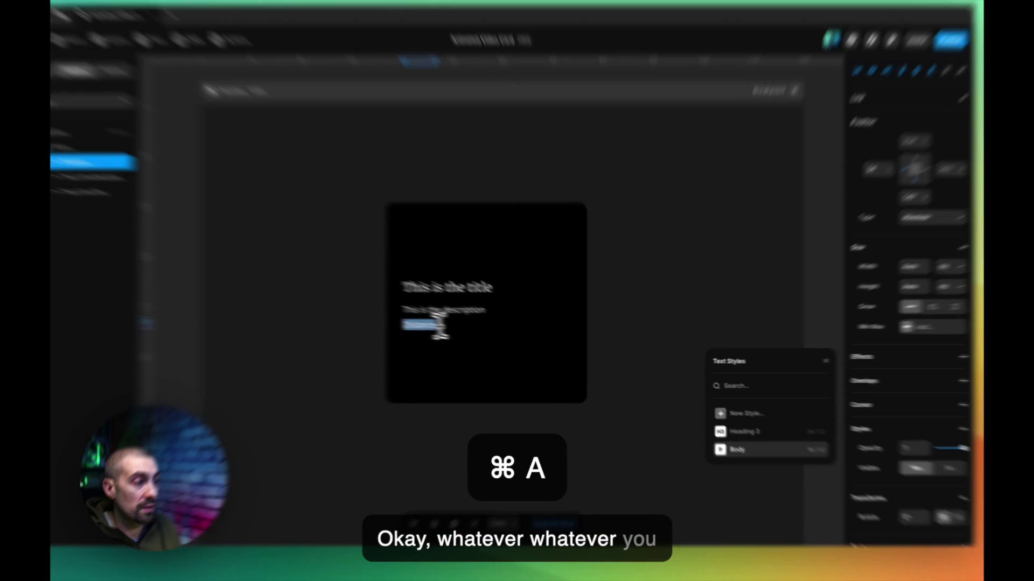
key("Escape")
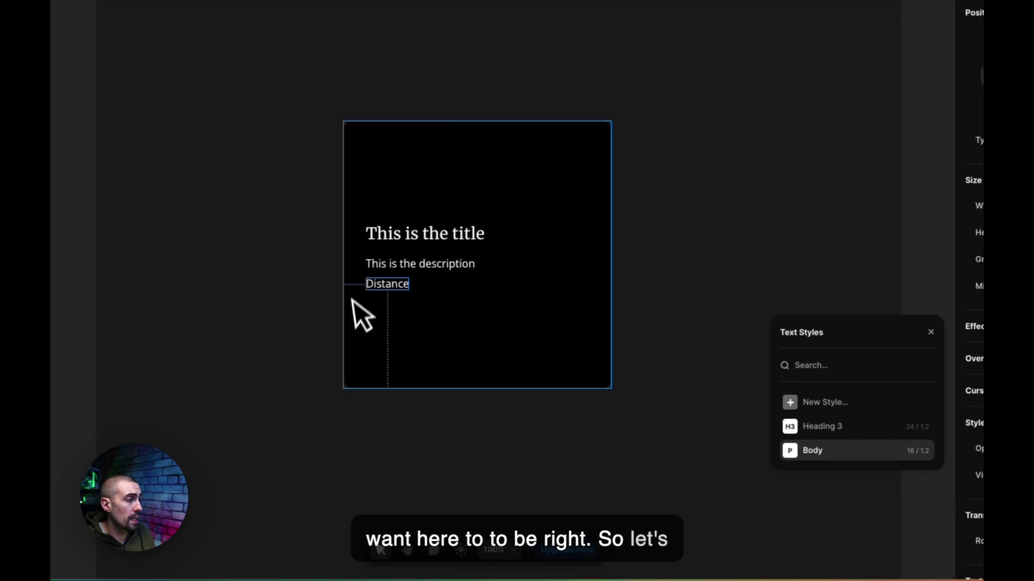
Remove the Body style from the Distance text and set its font size to 12 pixels.
mouse_move(867, 451)
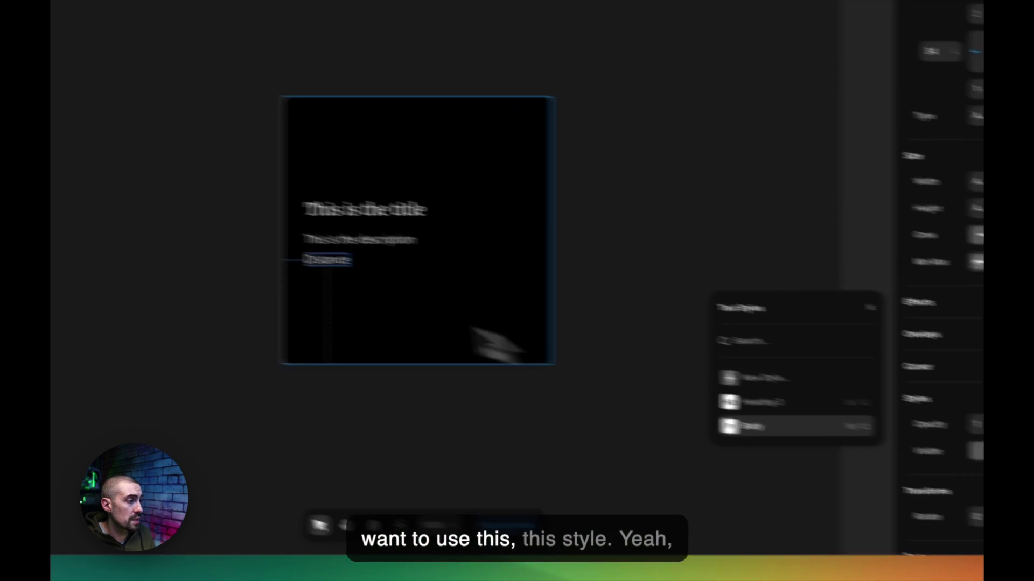
left_click(340, 268)
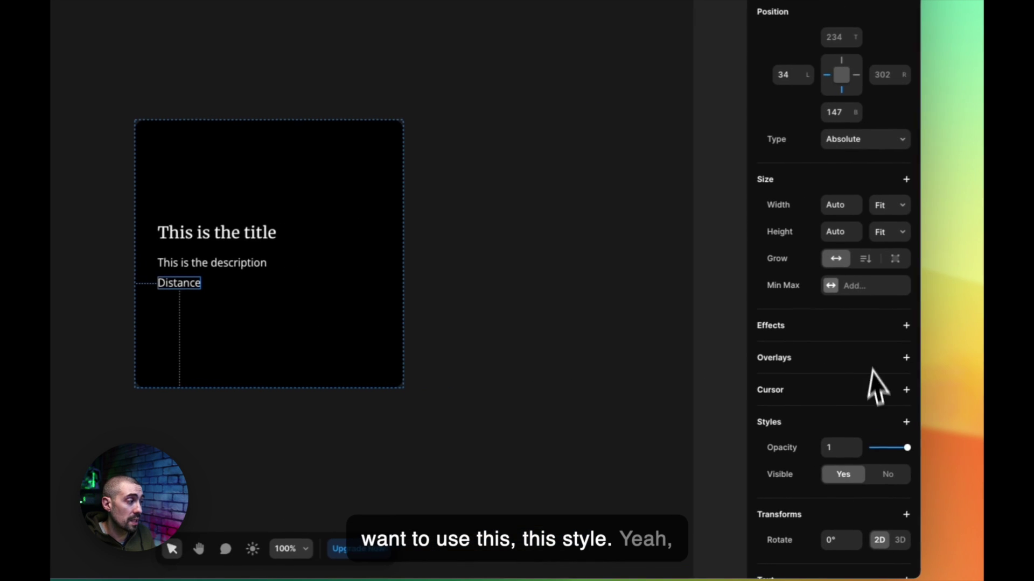
scroll(838, 296, "down", 5)
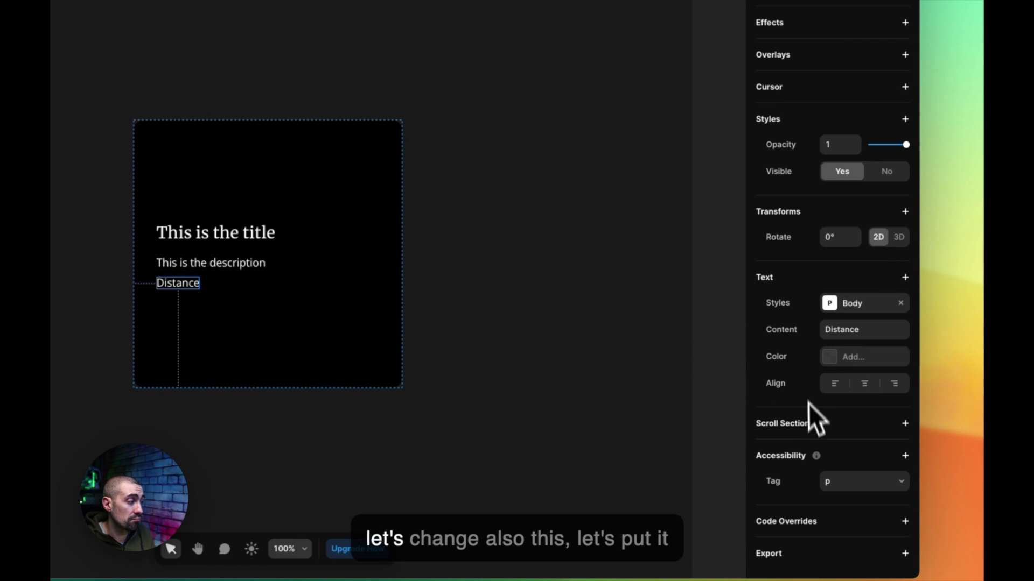
left_click(899, 303)
left_click(835, 437)
type("12")
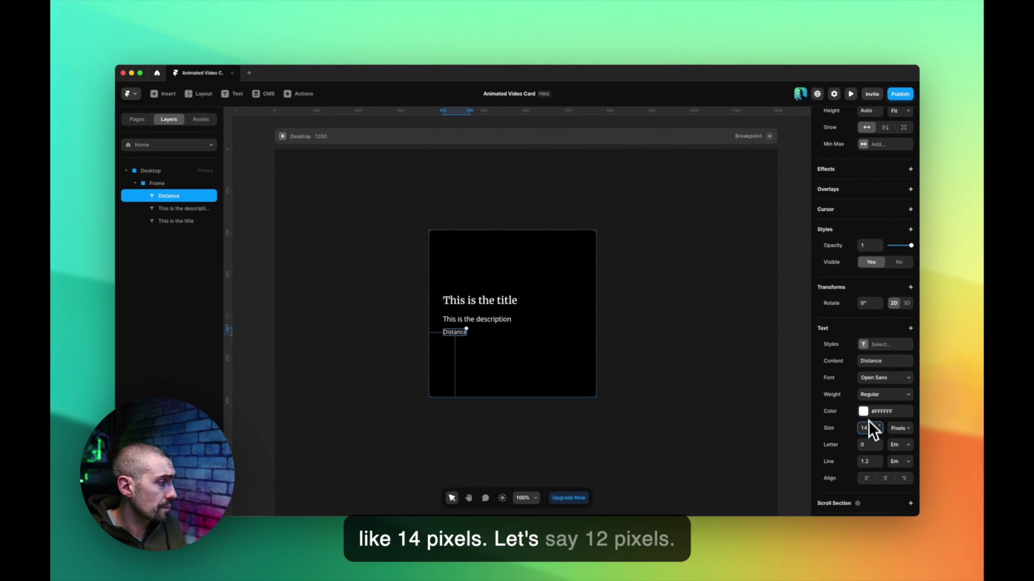
key("super+a")
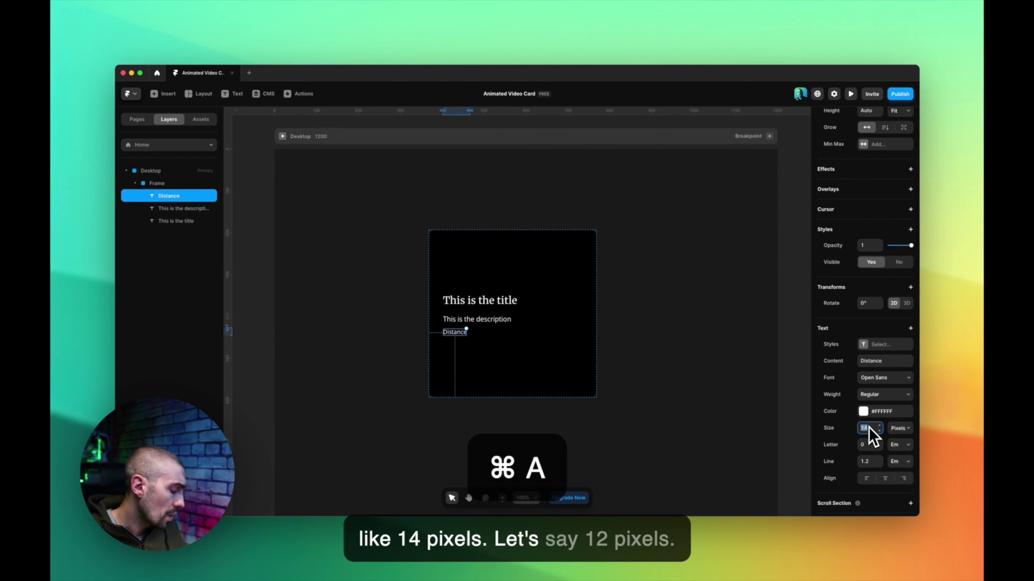
type("12")
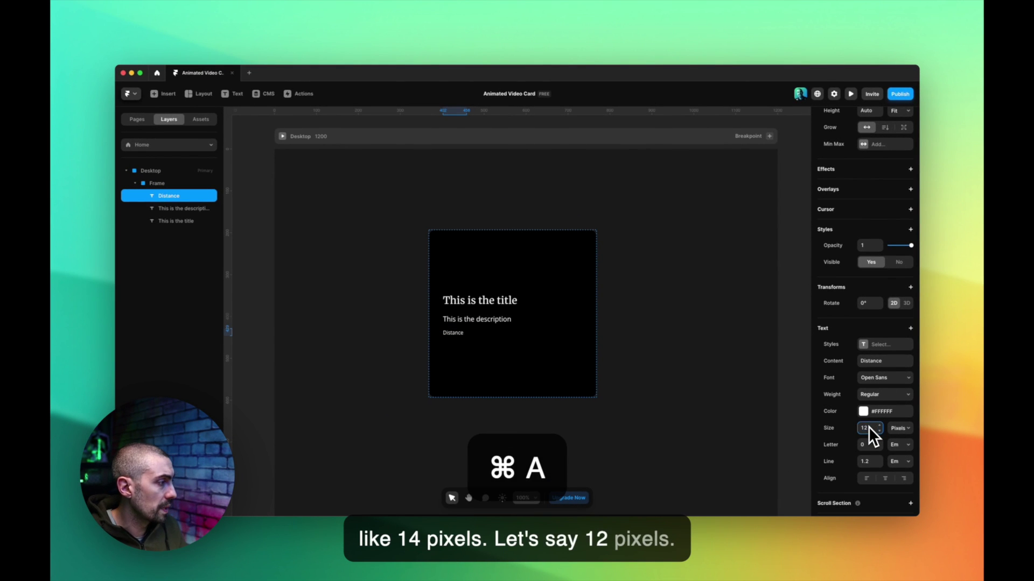
Set the font weight of the Distance text to Medium.
left_click(866, 352)
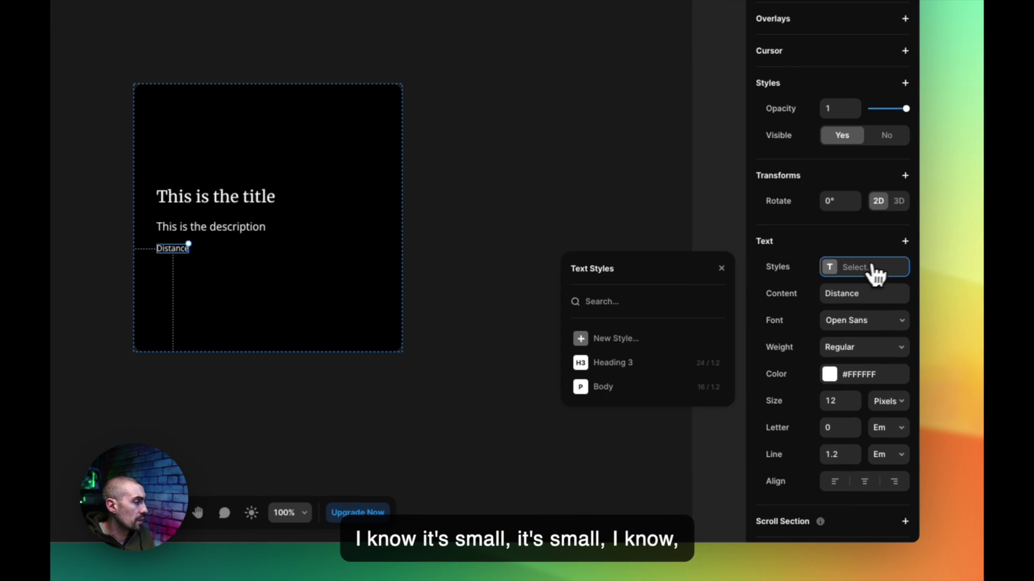
left_click(888, 347)
left_click(848, 347)
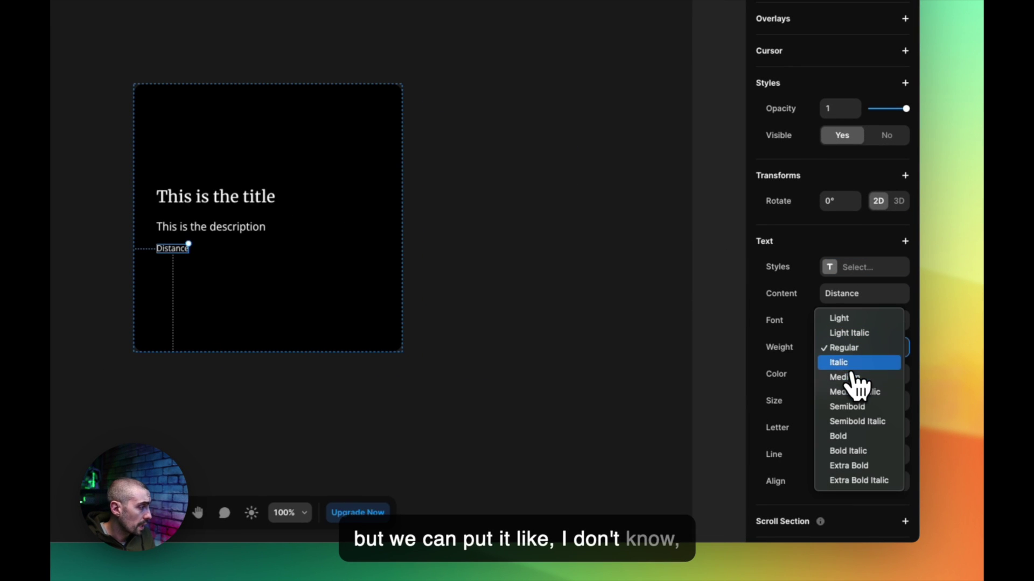
left_click(854, 378)
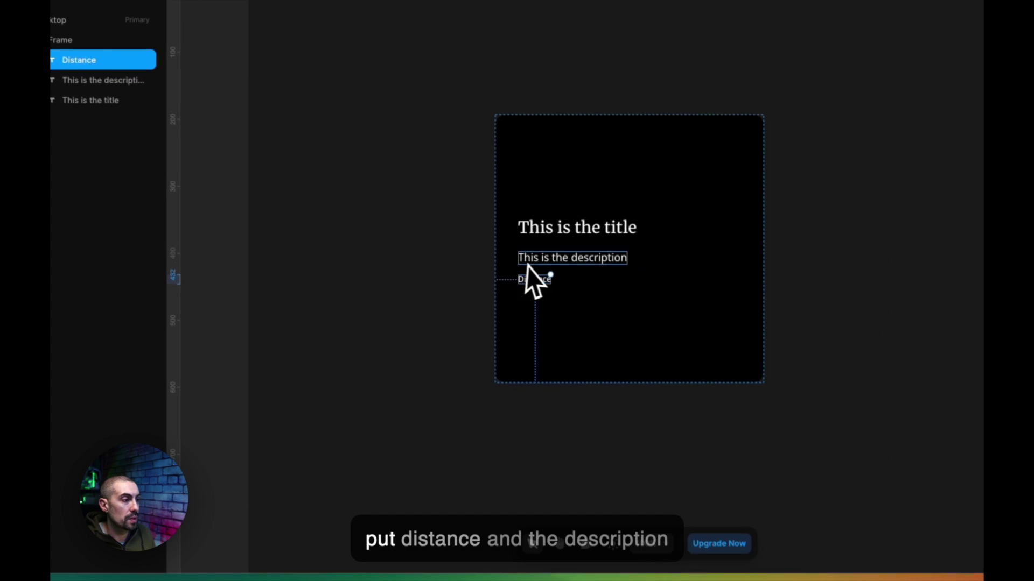
Wrap the description and Distance texts together in a stack and set its gap to 8.
left_click(432, 304, "shift")
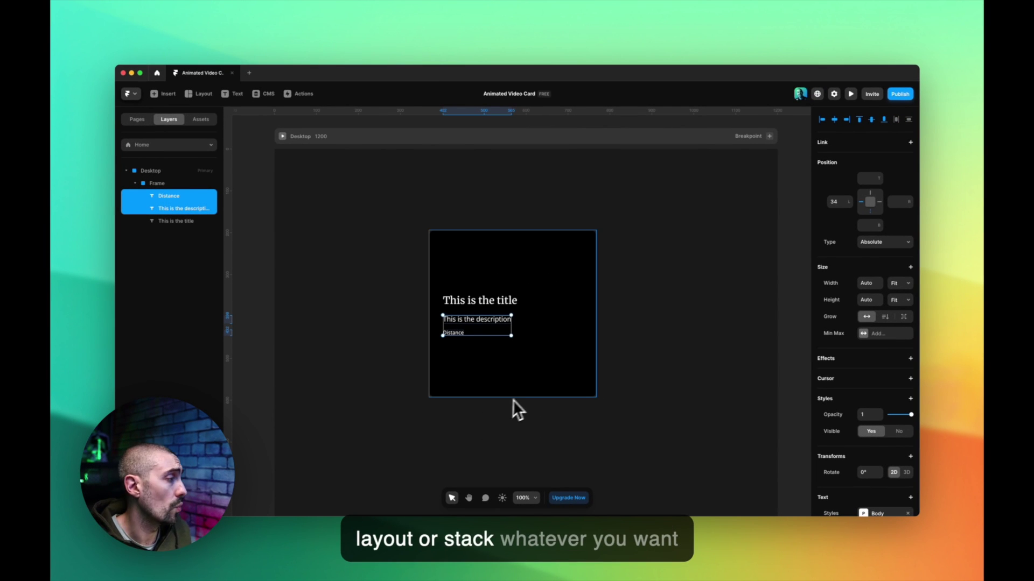
key("super+alt+Return")
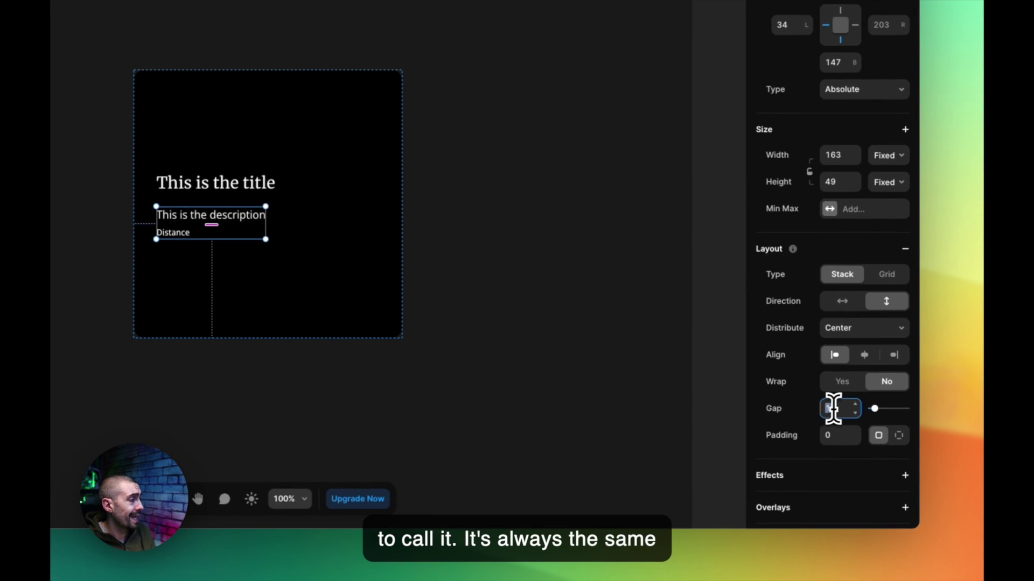
left_click(836, 408)
type("8")
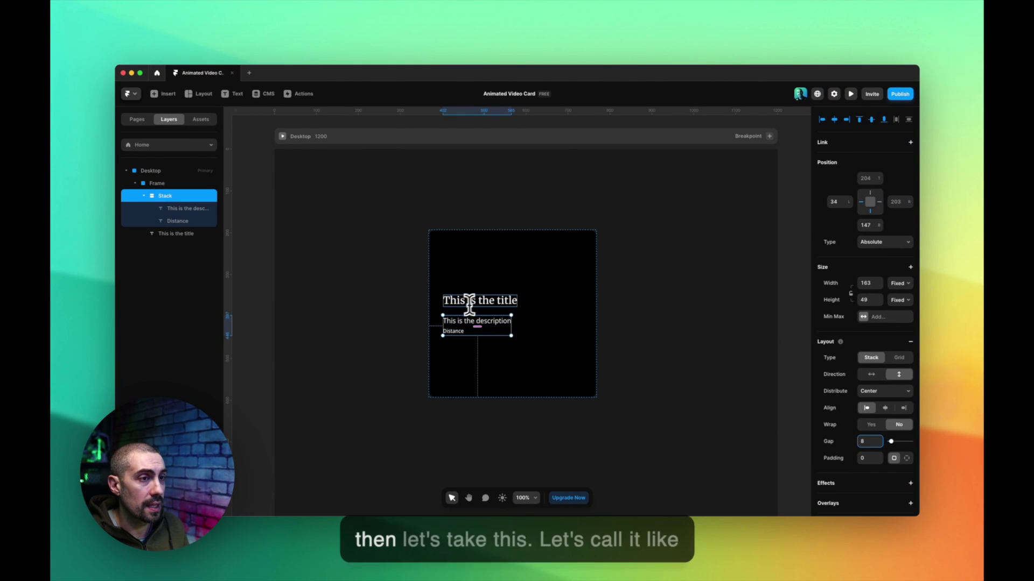
Rename the stack holding the description and Distance texts to "Subtext".
left_click(143, 195)
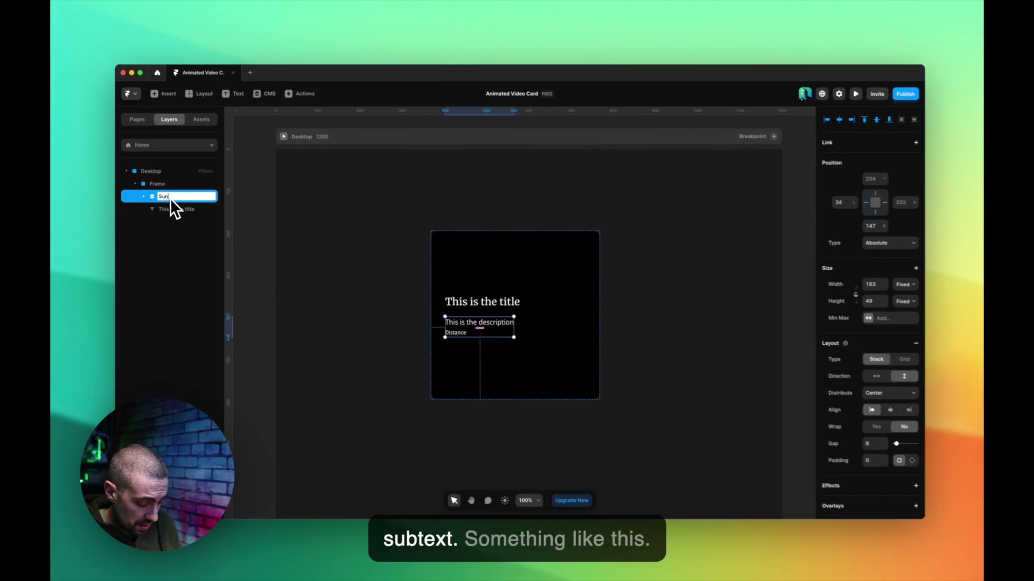
key("BackSpace")
type("Subtex")
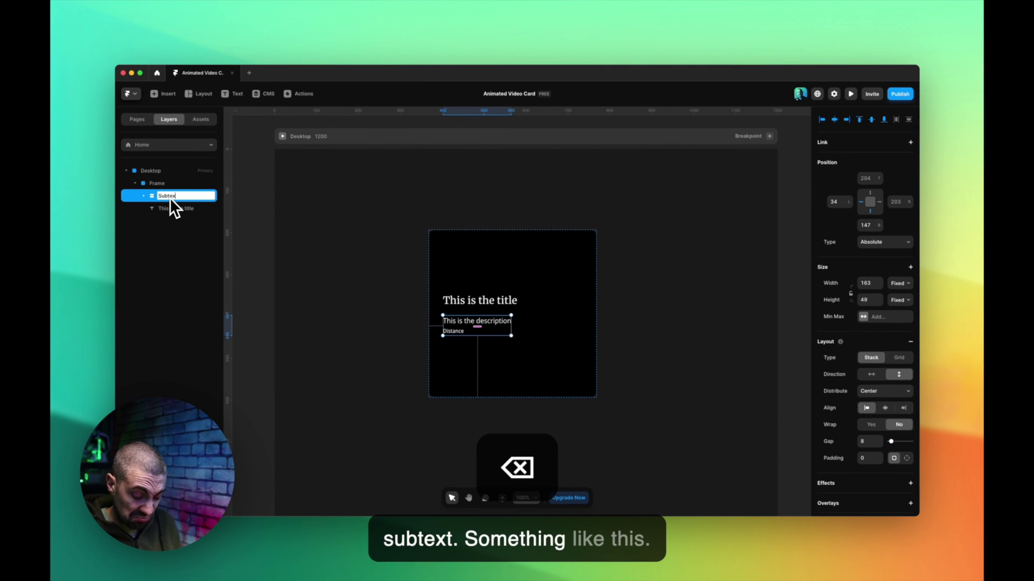
type("t")
key("Return")
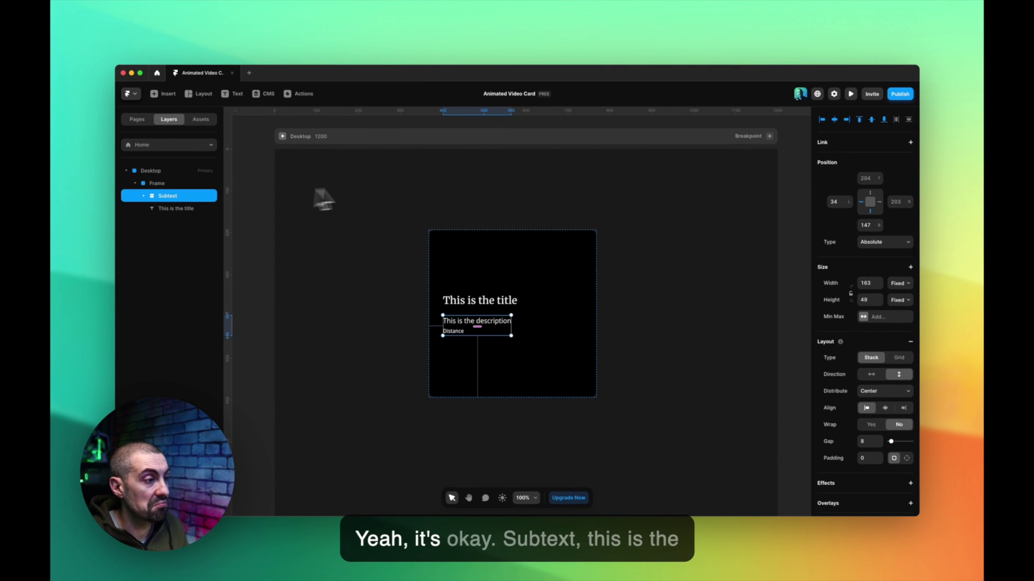
Wrap the title text and the Subtext stack together in another stack.
left_click(476, 300)
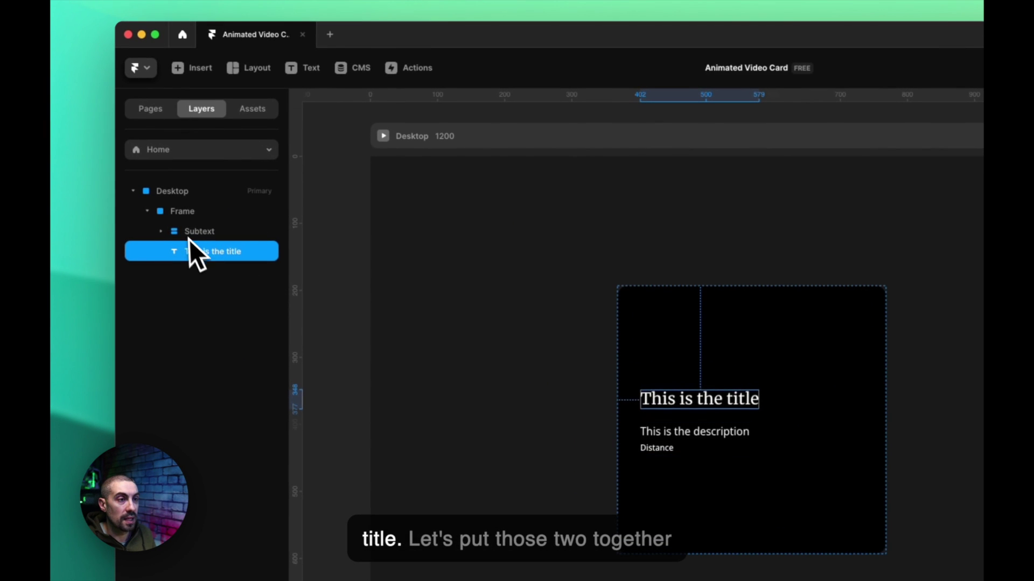
left_click(191, 234, "shift")
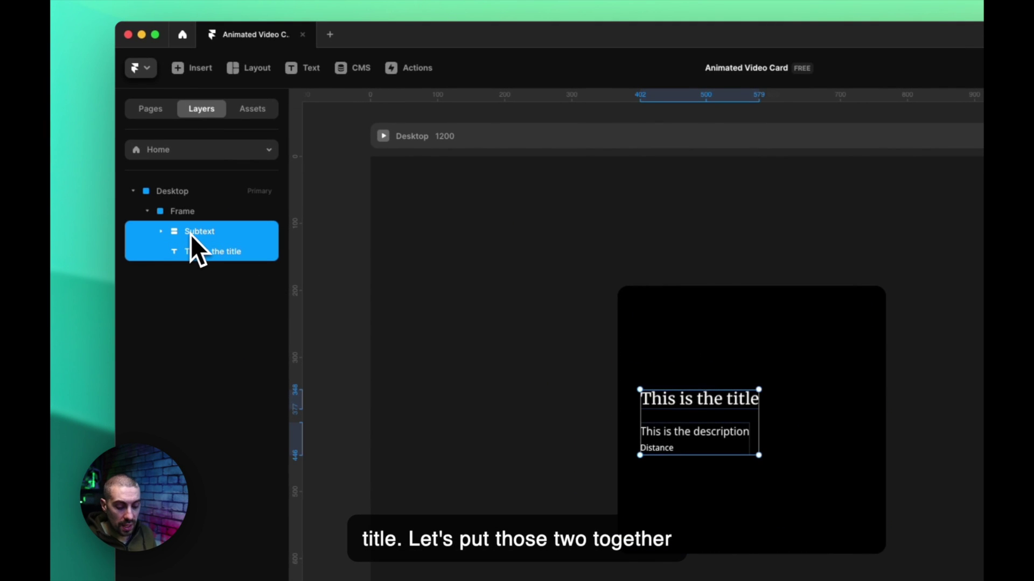
key("super+alt+Return")
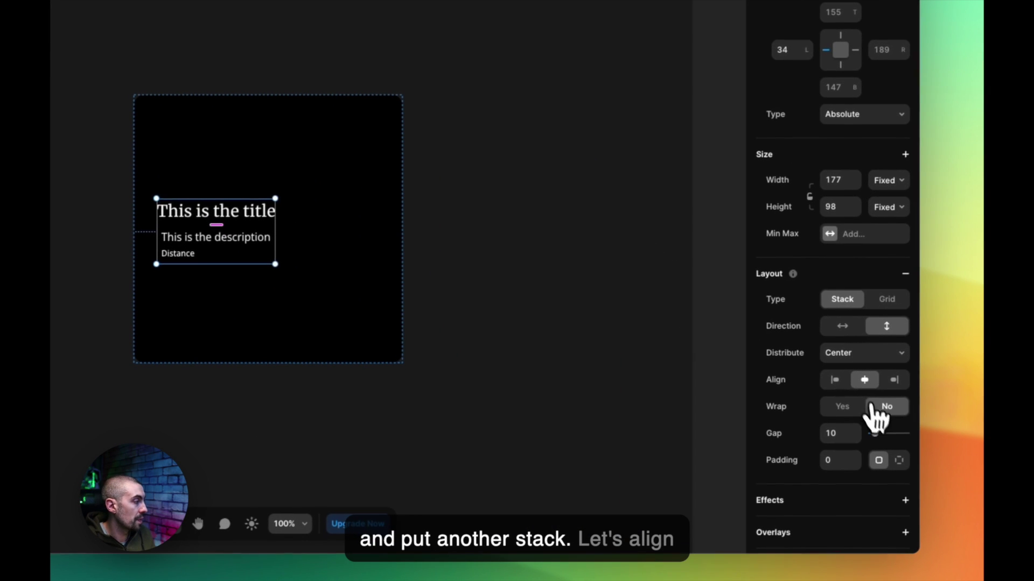
Lay out the new outer stack with left alignment, Fit width and height, and a gap of 24.
left_click(835, 380)
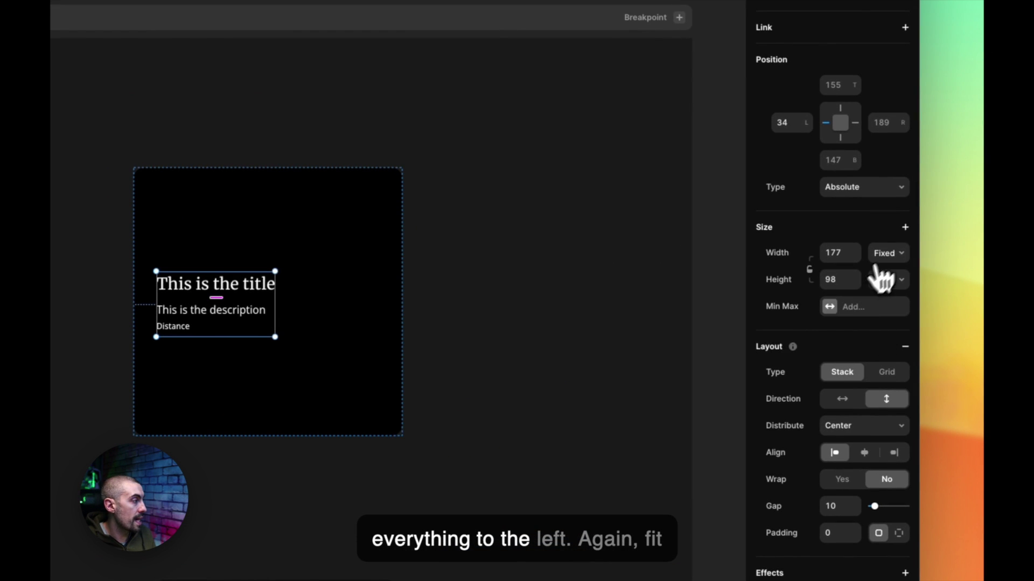
left_click(885, 254)
left_click(897, 298)
left_click(889, 276)
left_click(900, 322)
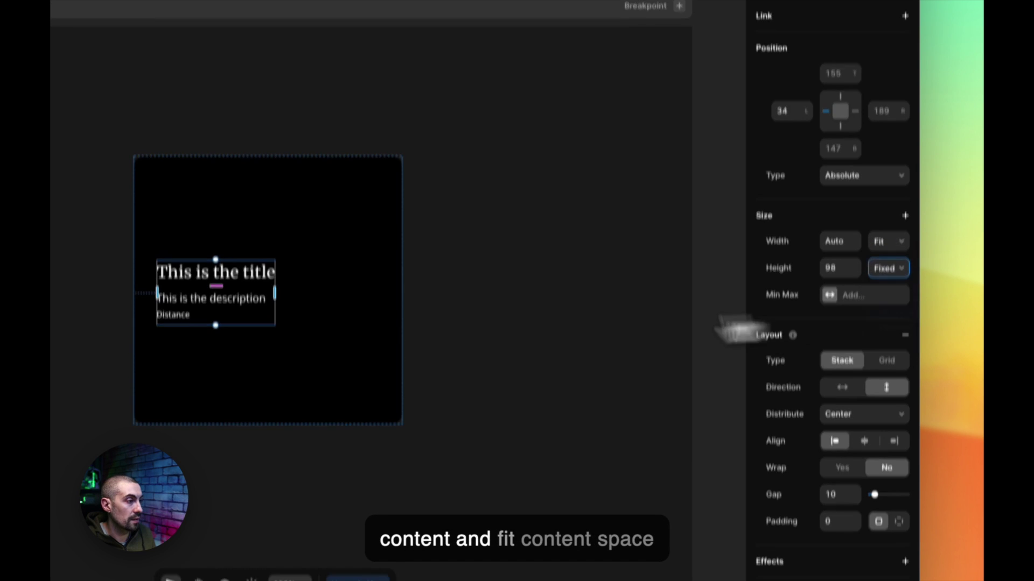
left_click(838, 395)
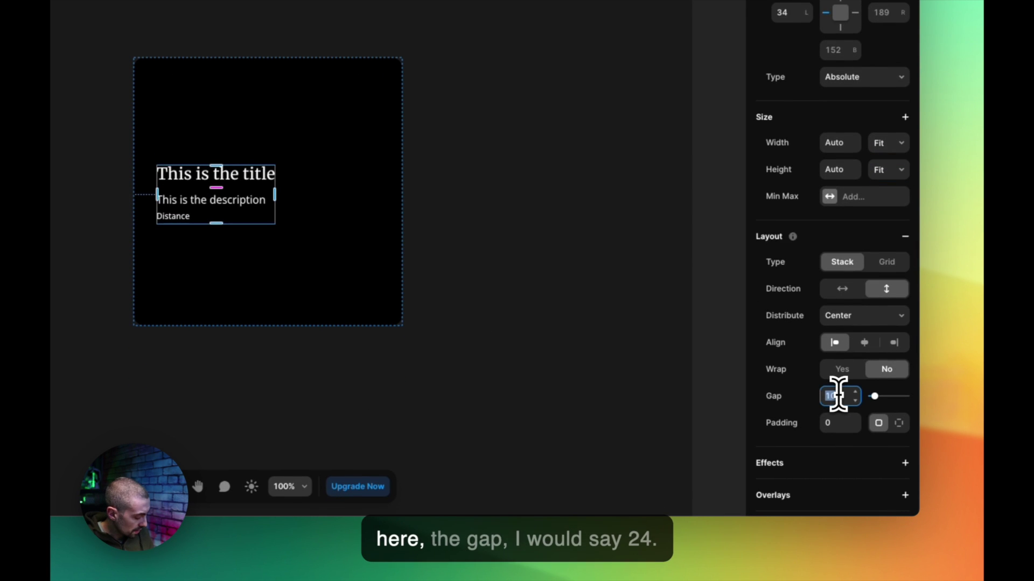
type("24")
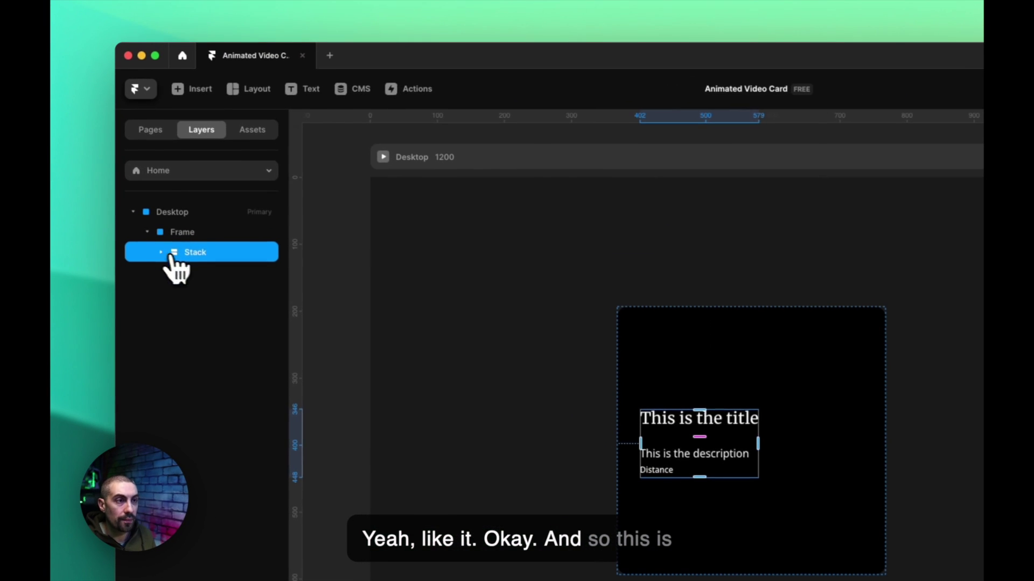
Rename the outer stack inside the frame to "Text".
double_click(164, 197)
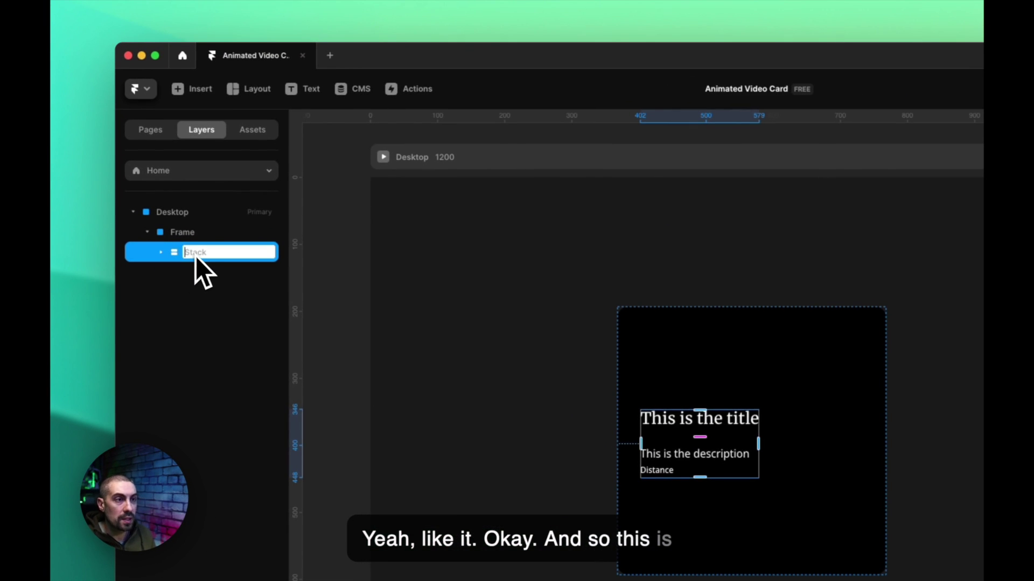
type("Text")
key("Return")
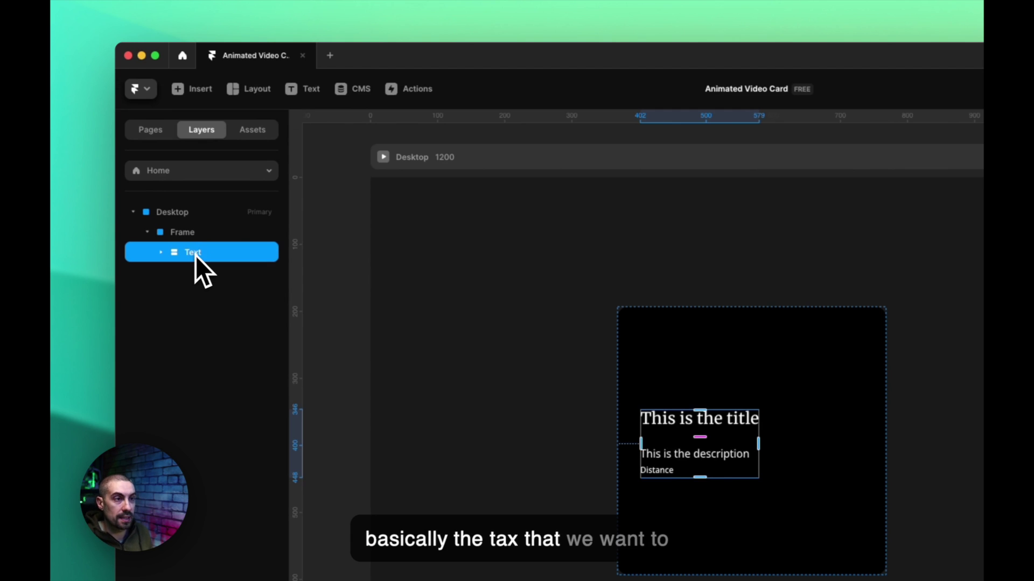
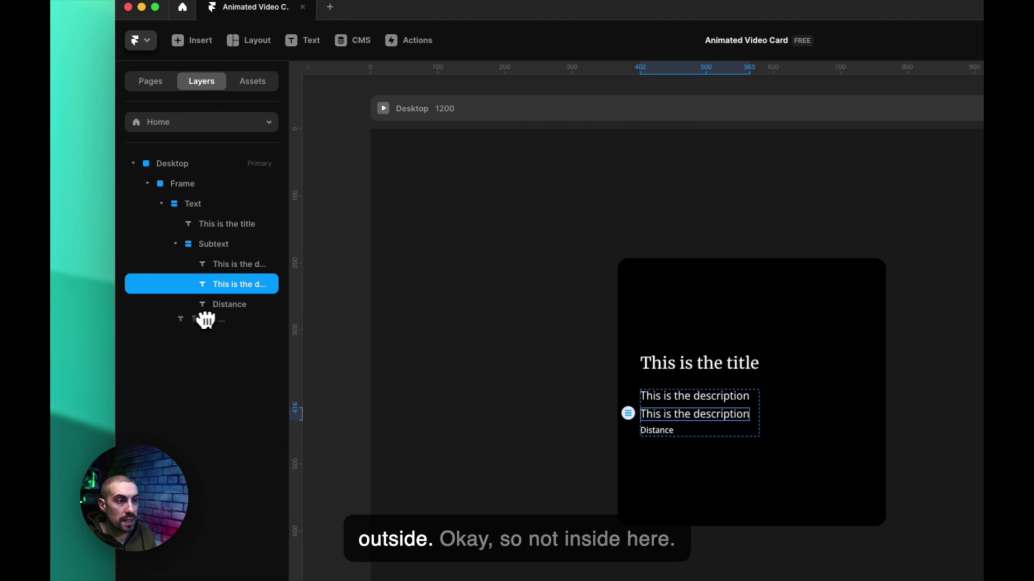
Move the duplicated description text out of the Subtext stack and place it below Subtext within the Text stack.
left_click(175, 244)
left_click(176, 244)
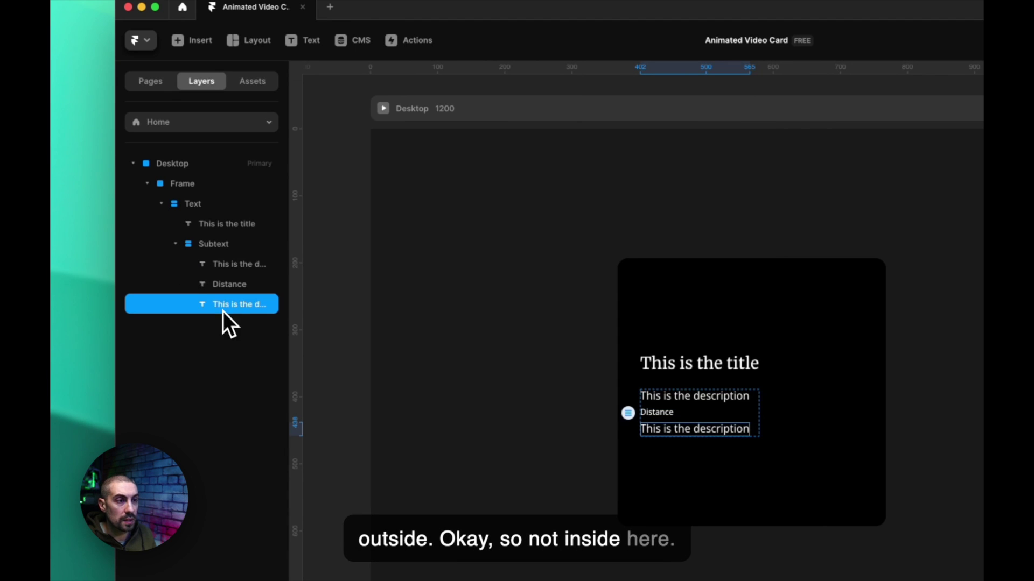
left_click_drag(222, 312, 183, 234)
left_click(175, 263)
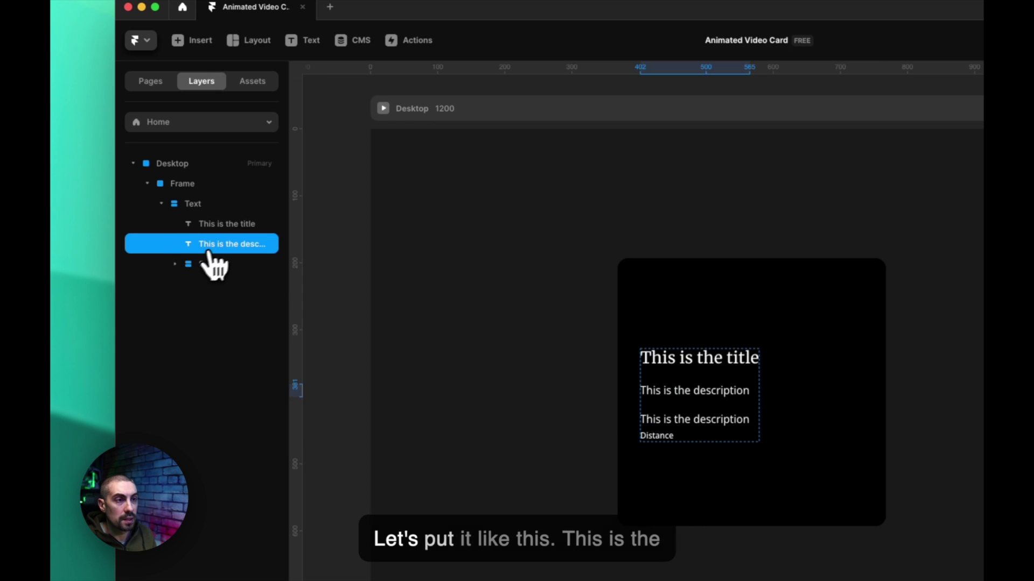
left_click(208, 265)
left_click_drag(207, 267, 203, 230)
left_click(225, 265)
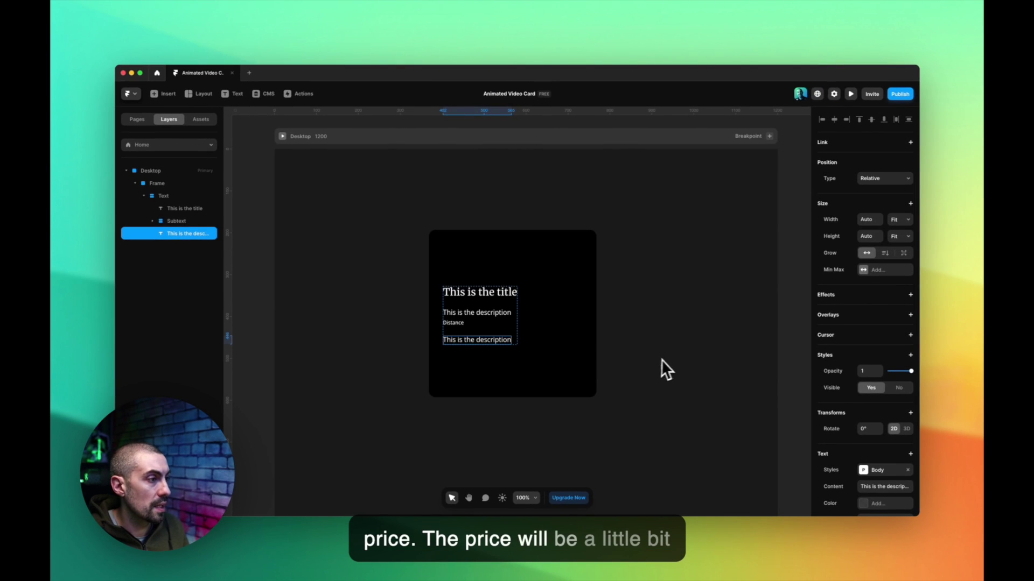
Remove the Body style from the duplicated description text and set its font size to 20 pixels.
scroll(883, 463, "down", 5)
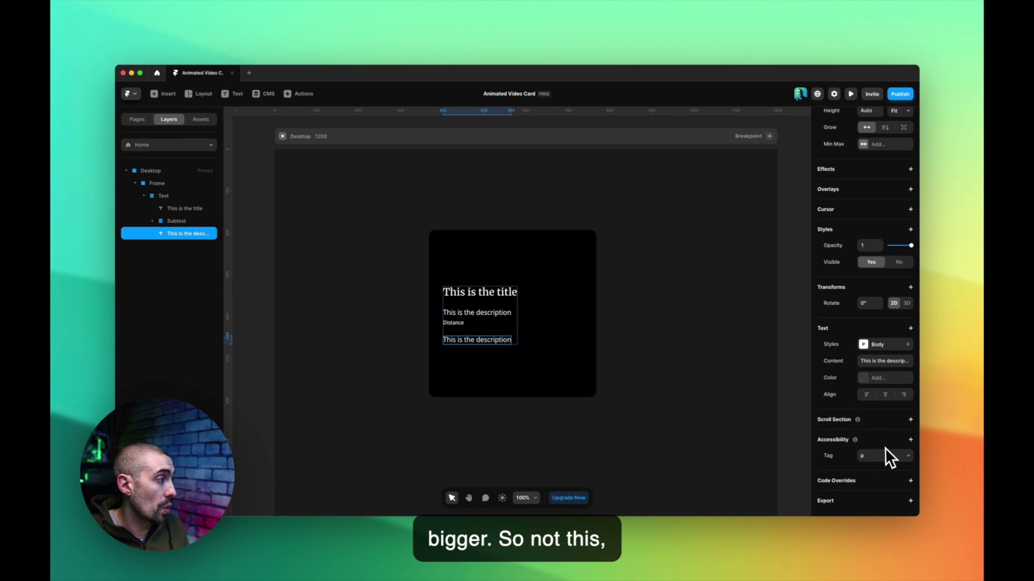
left_click(907, 345)
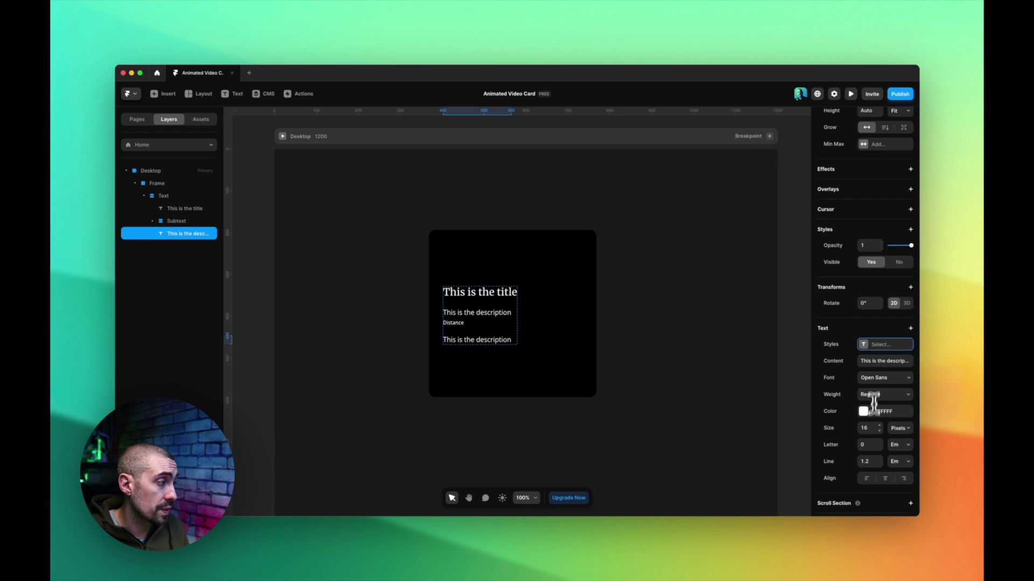
left_click(871, 428)
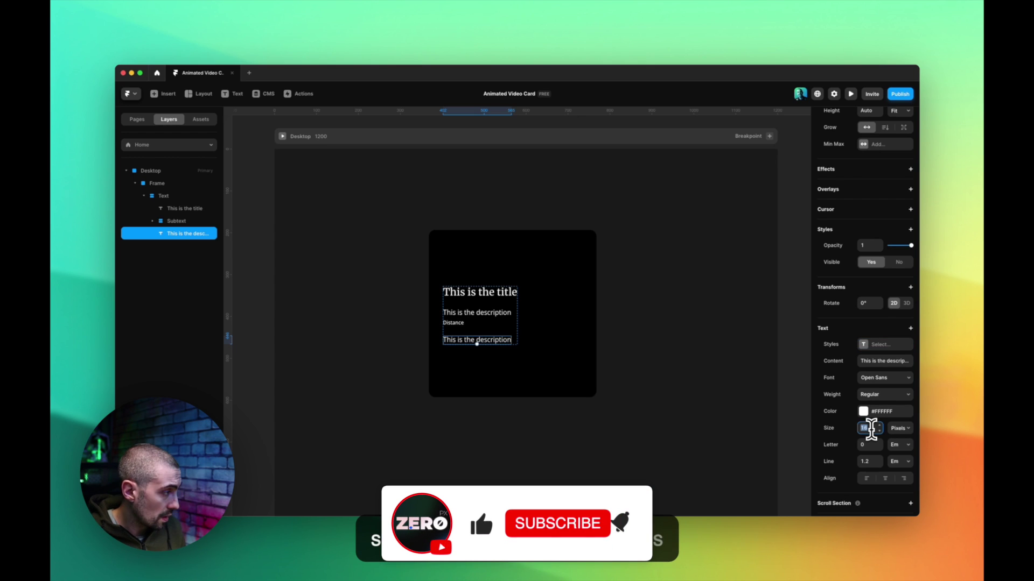
type("20")
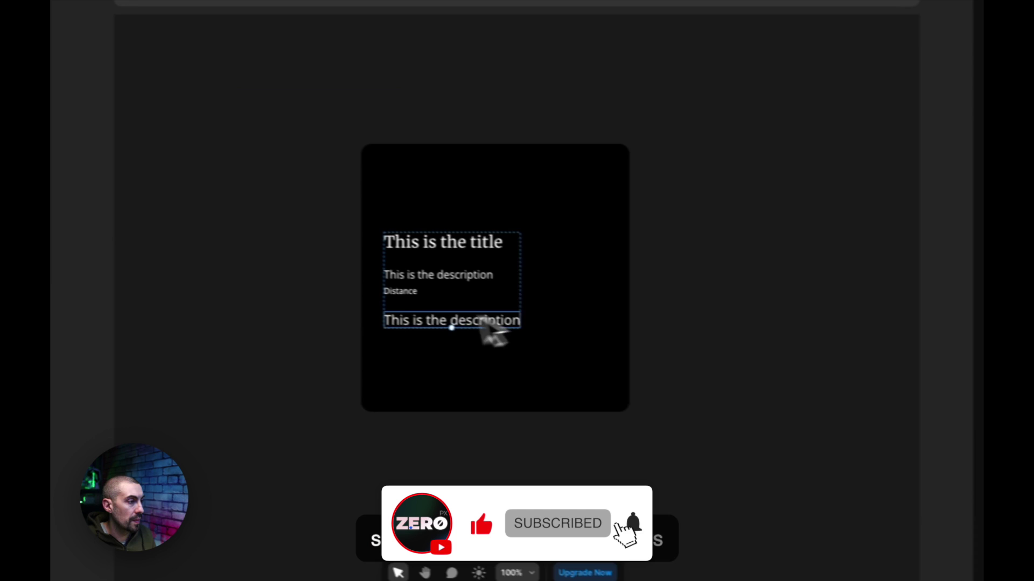
Replace the duplicated description's wording with "120€ per night".
double_click(198, 237)
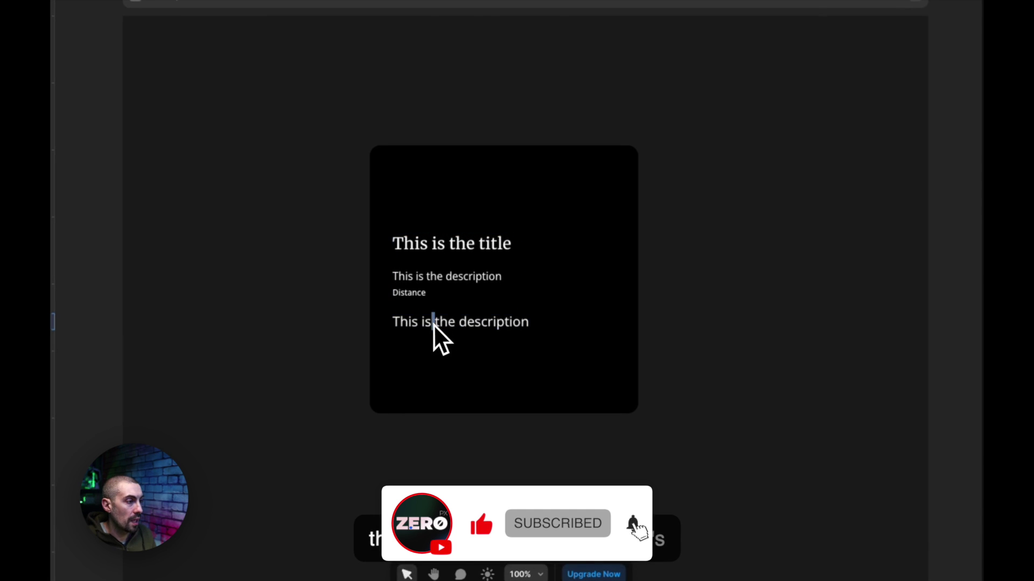
key("super+a")
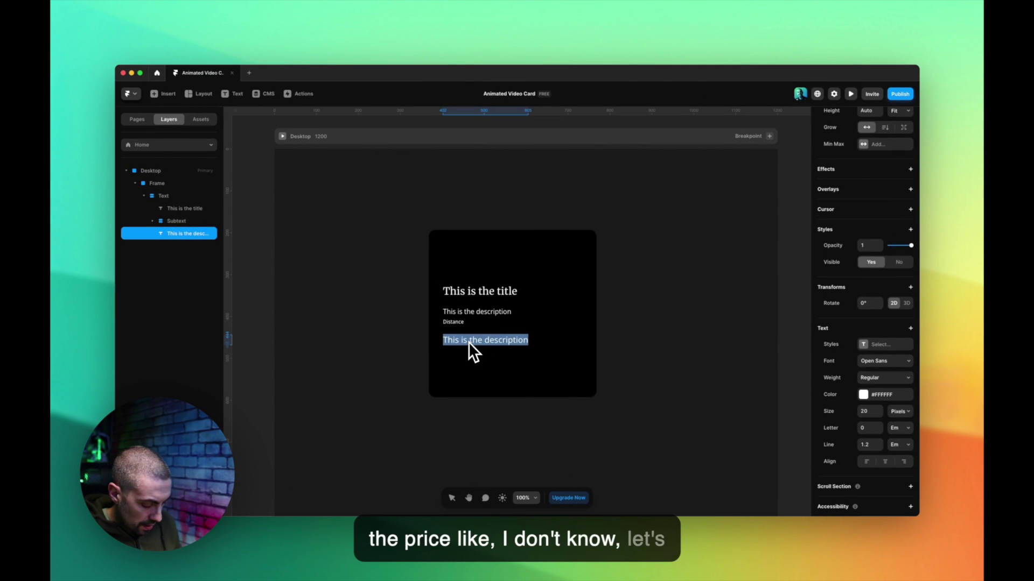
type("18")
key("BackSpace")
type("120")
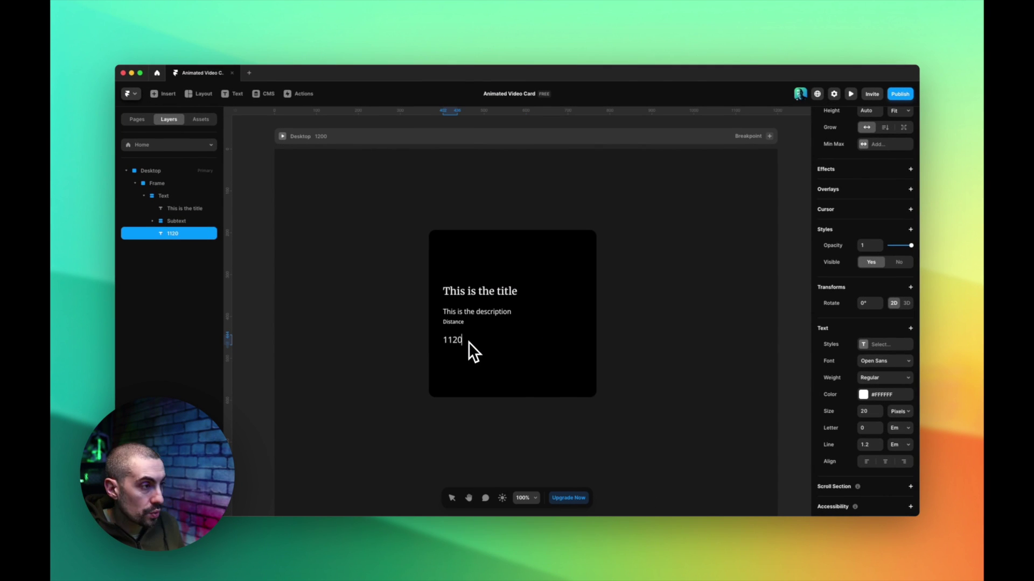
key("BackSpace")
key("BackSpace")
key("BackSpace")
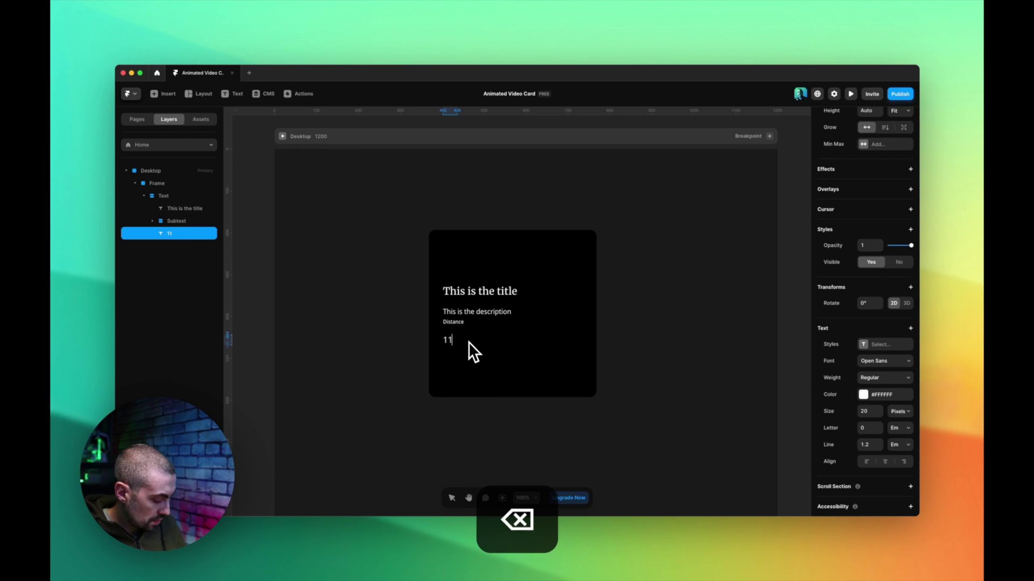
key("alt+3")
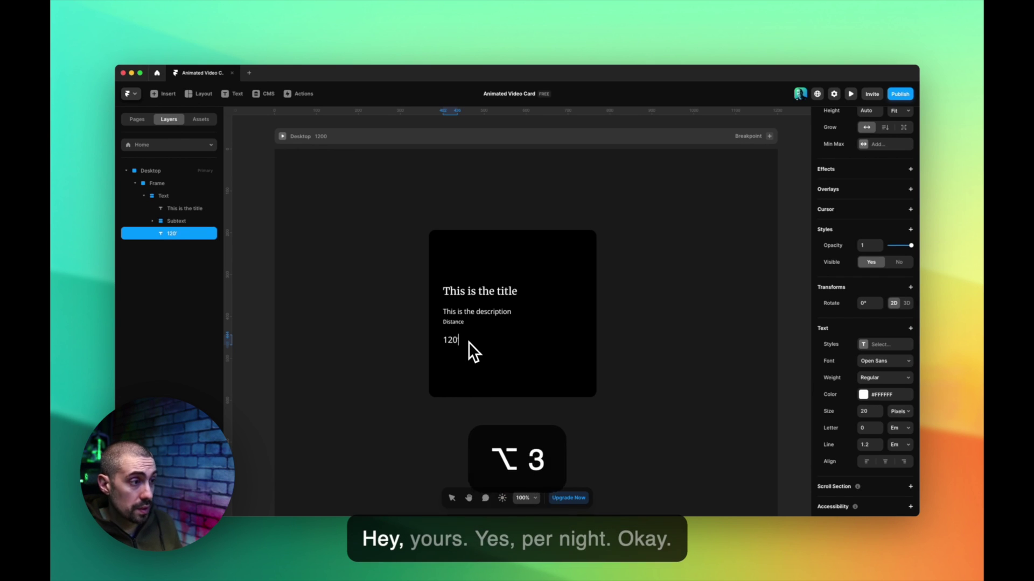
key("BackSpace")
type("€")
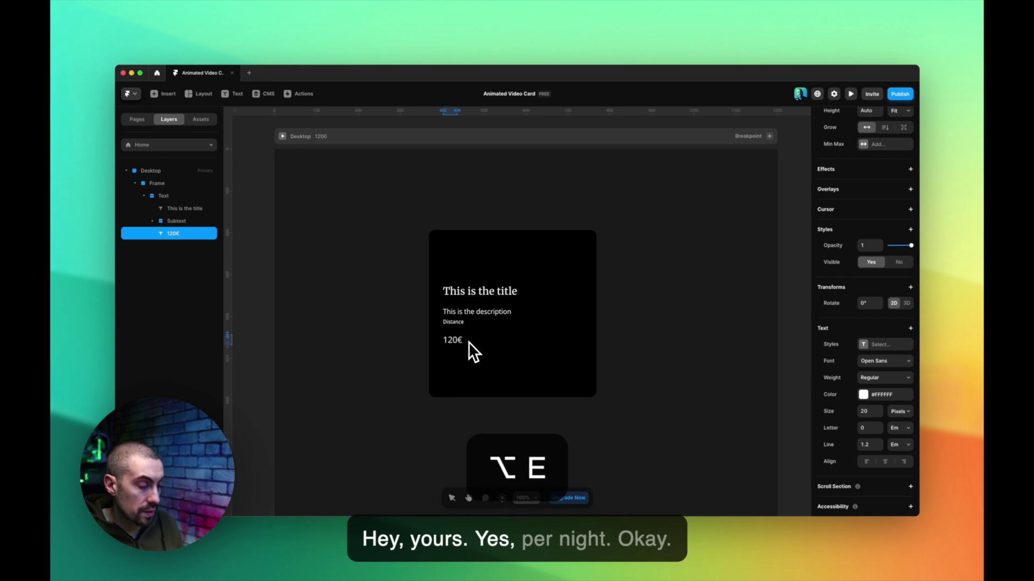
type(" per ni")
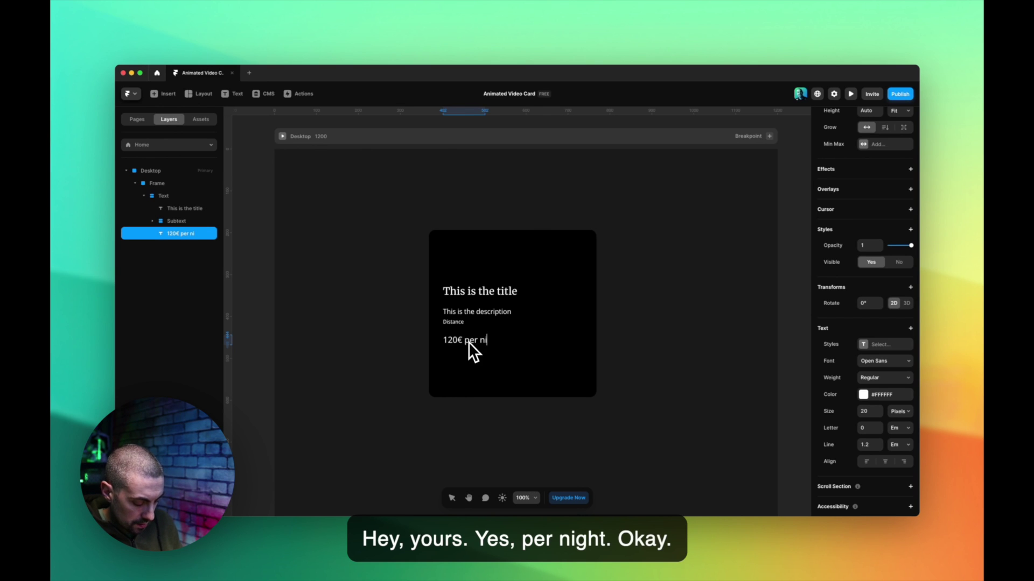
type("ght")
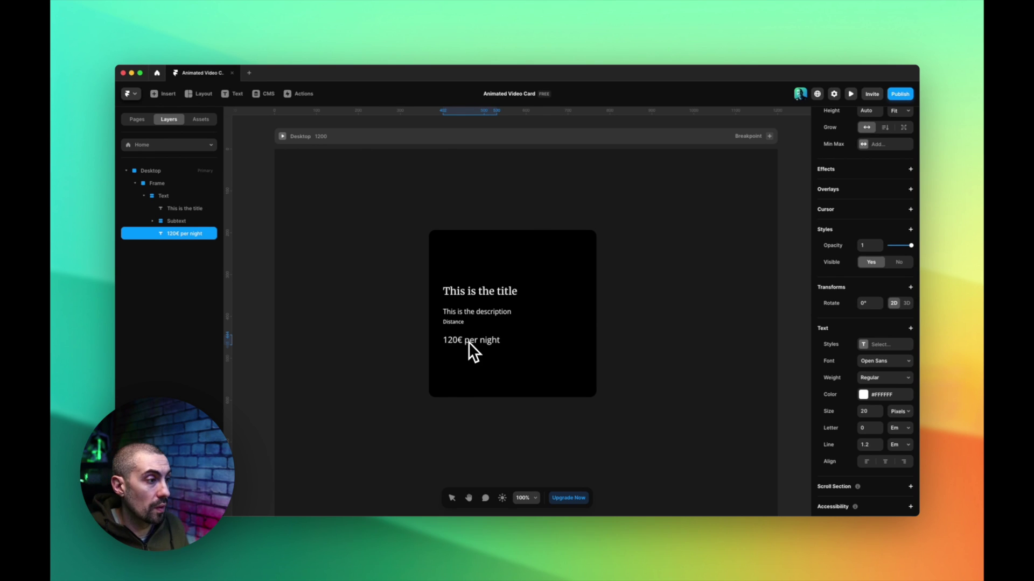
key("Escape")
Make the "120€" part of the price text bold.
double_click(463, 344)
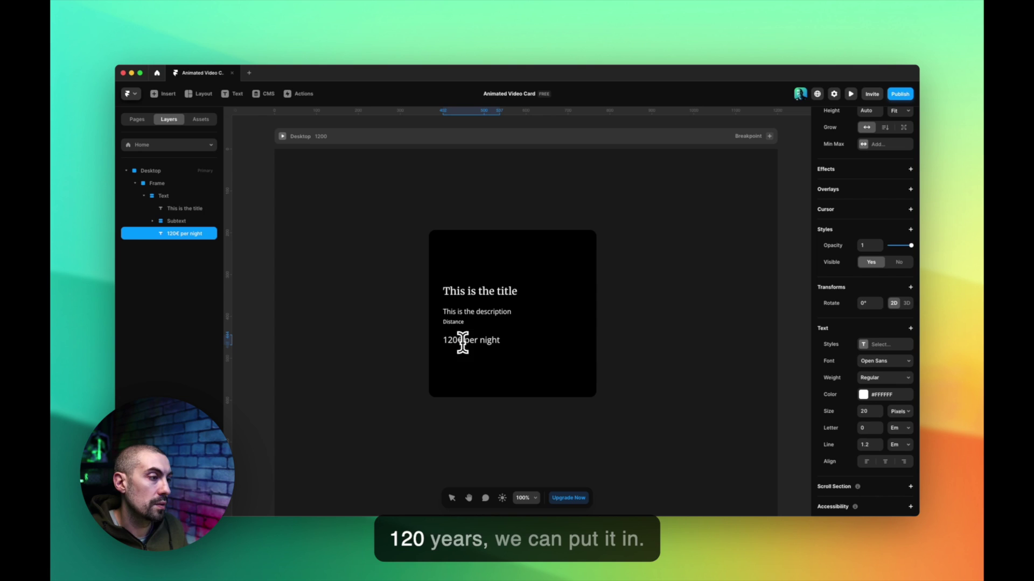
left_click_drag(462, 340, 437, 340)
key("super+b")
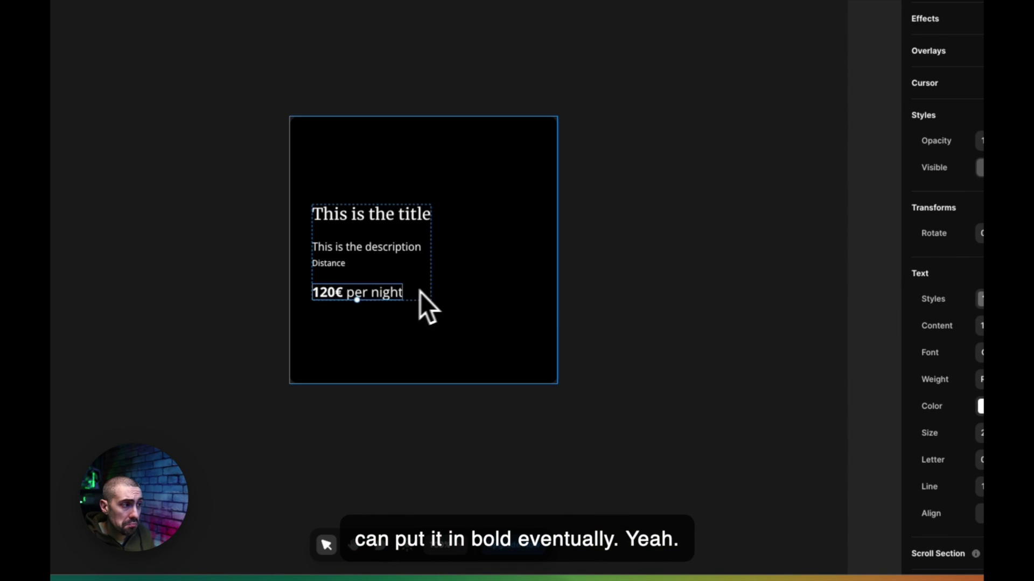
Set the font size of the "per night" part of the price text to 14 pixels.
left_click_drag(403, 293, 346, 293)
left_click(841, 360)
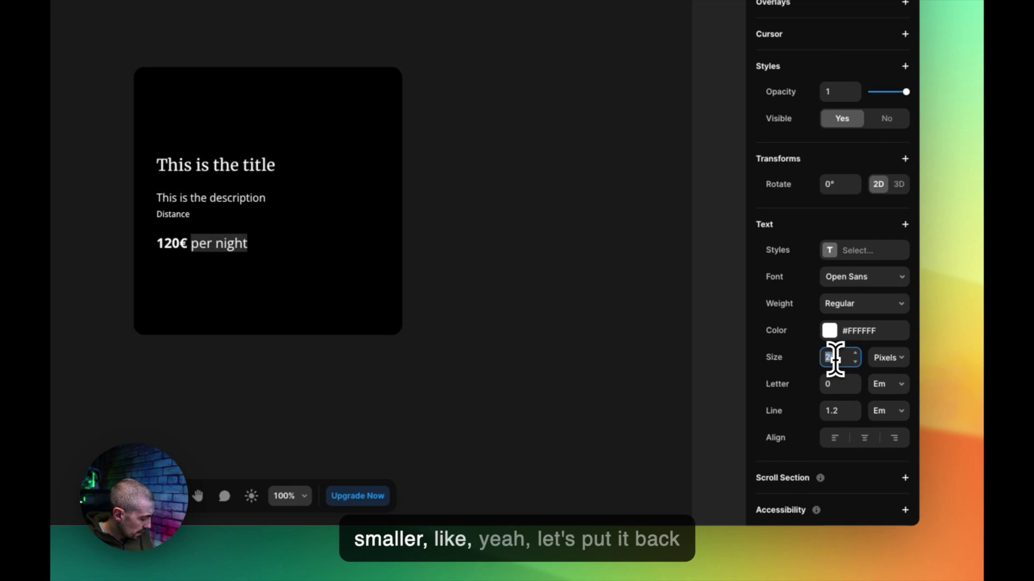
type("14")
key("Return")
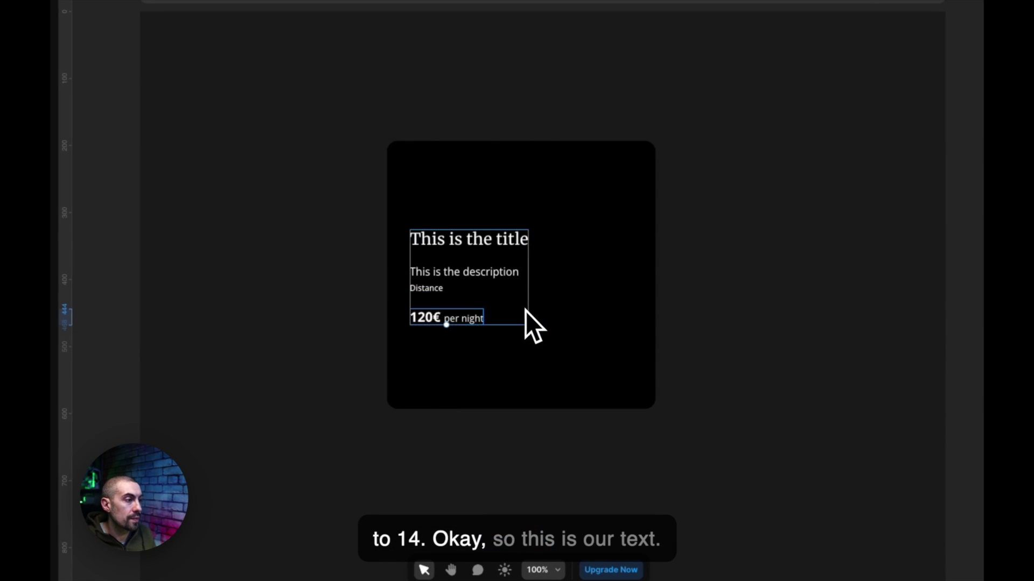
Collapse the Text stack's layers and add a stack layout to the black card frame that contains it.
left_click(525, 311)
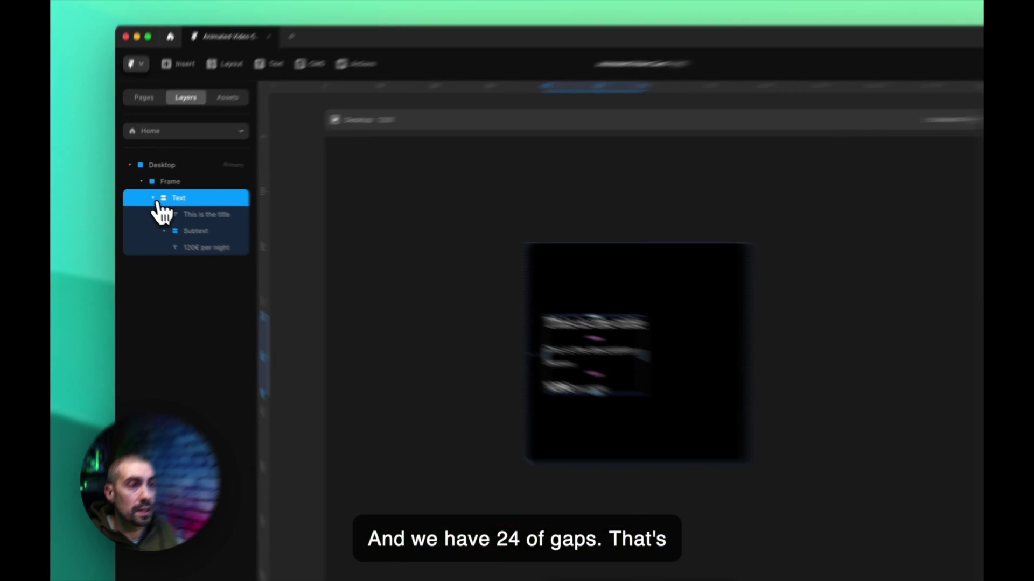
left_click(144, 195)
left_click(163, 187)
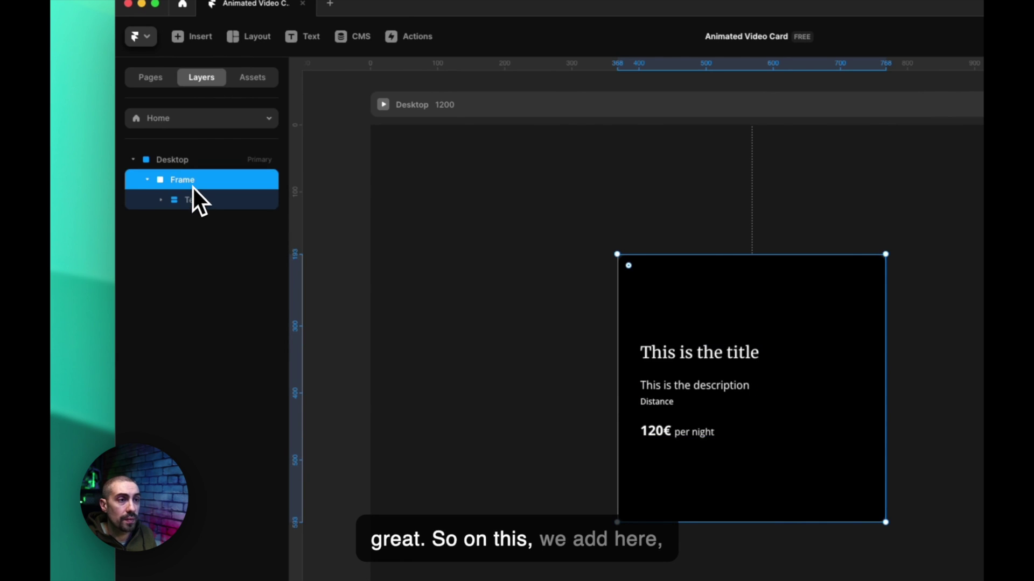
right_click(193, 187)
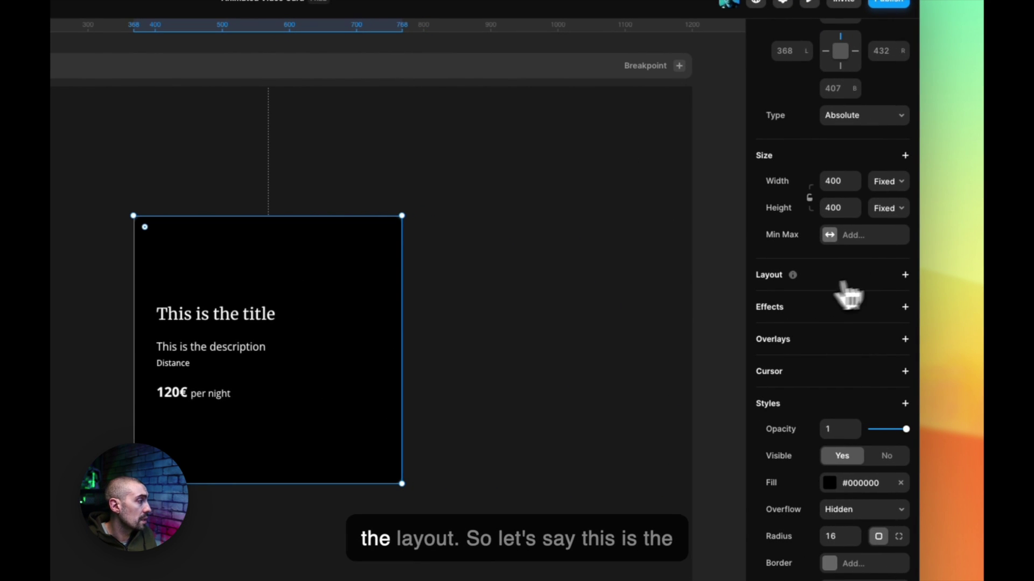
left_click(904, 276)
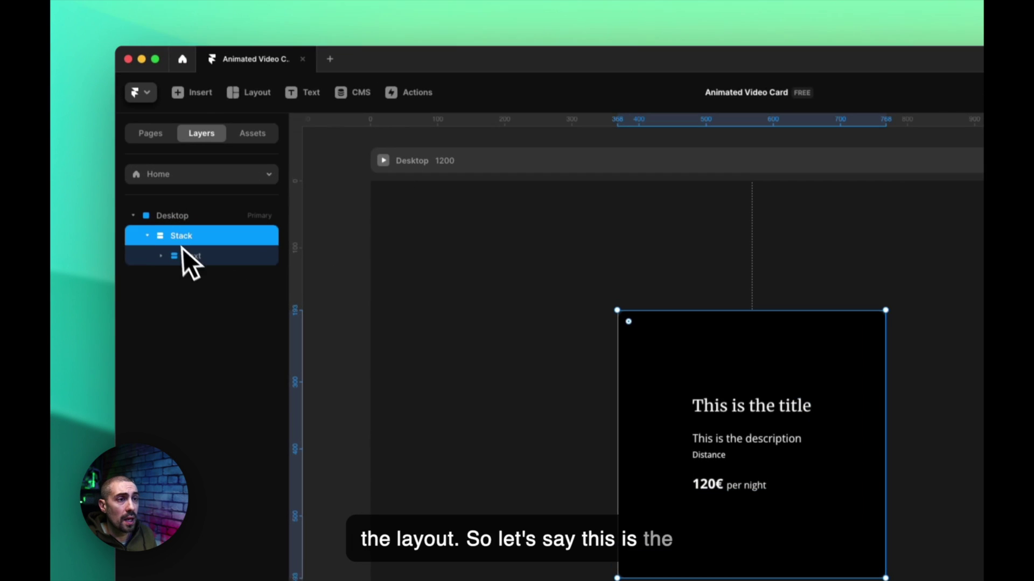
Rename the card's top-level stack to "Content wrapper".
double_click(183, 240)
type("Content w")
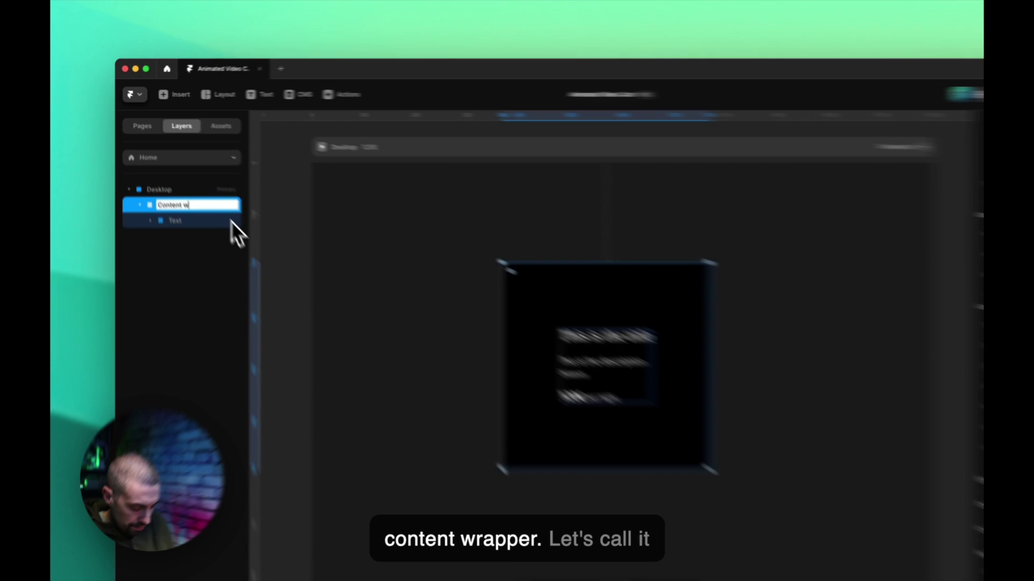
type("rapper")
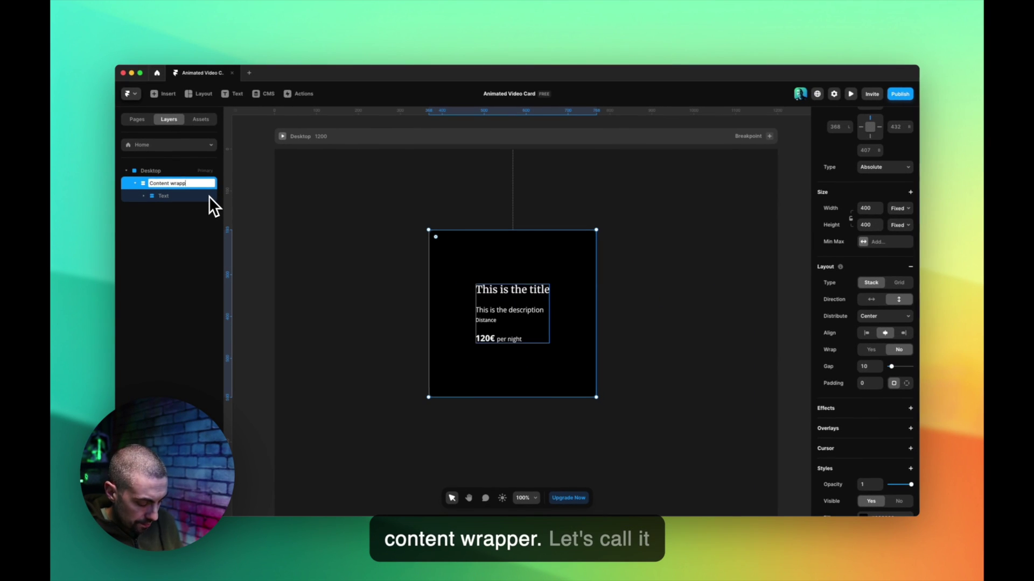
key("Return")
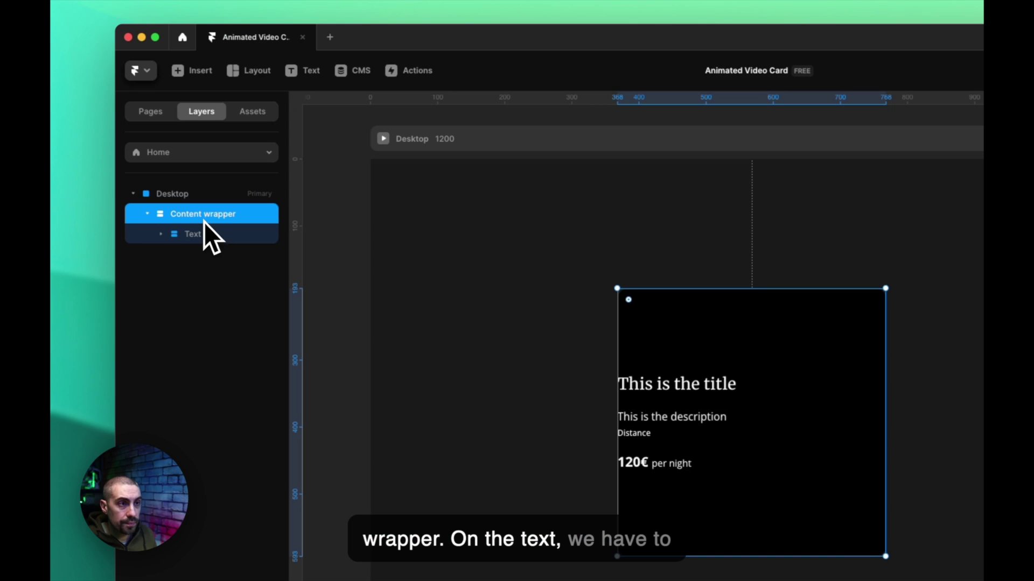
Wrap the Text stack in a new stack inside the Content wrapper and rename that new stack "Wrapper".
left_click(166, 198)
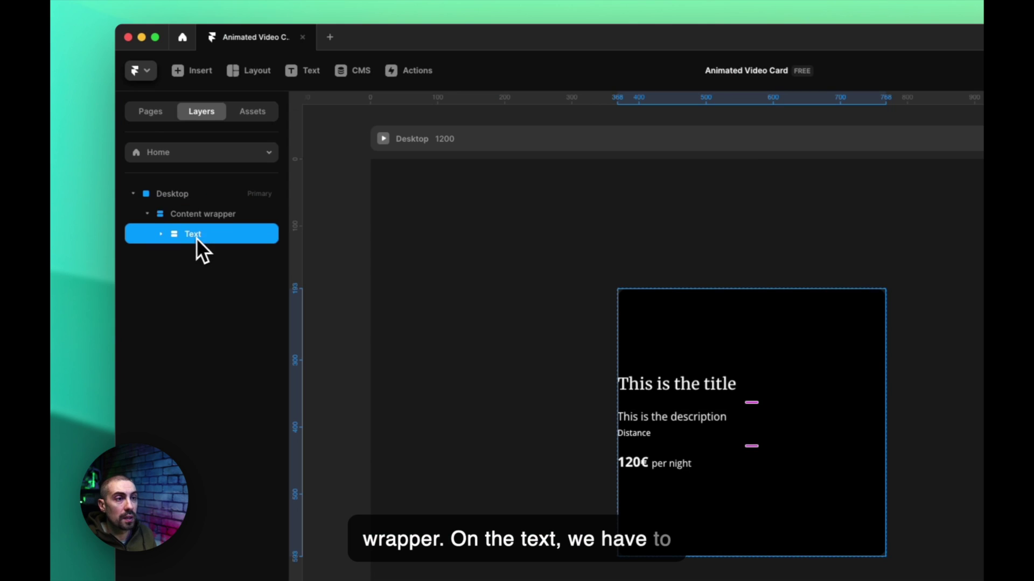
left_click(161, 234)
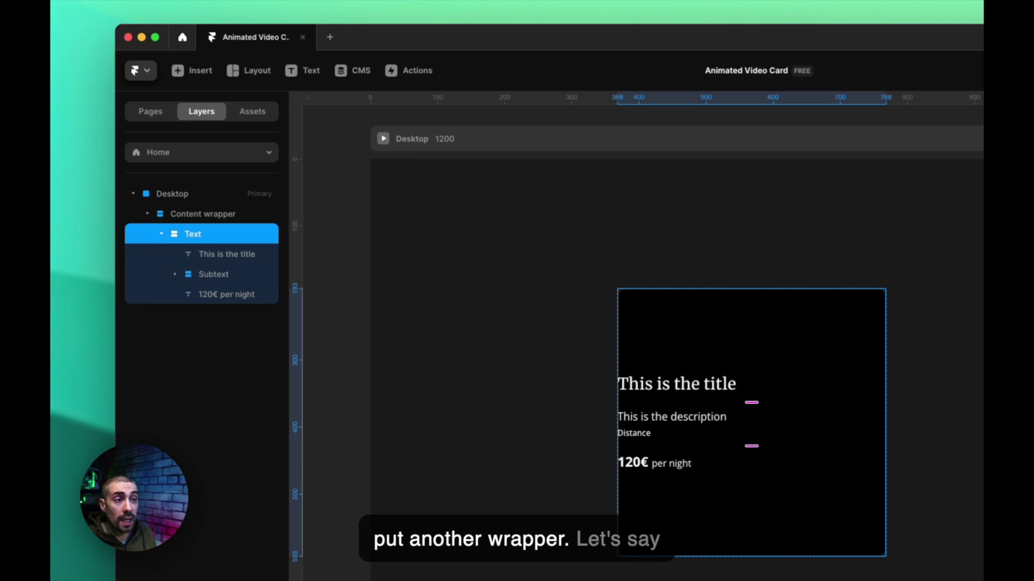
left_click(160, 233)
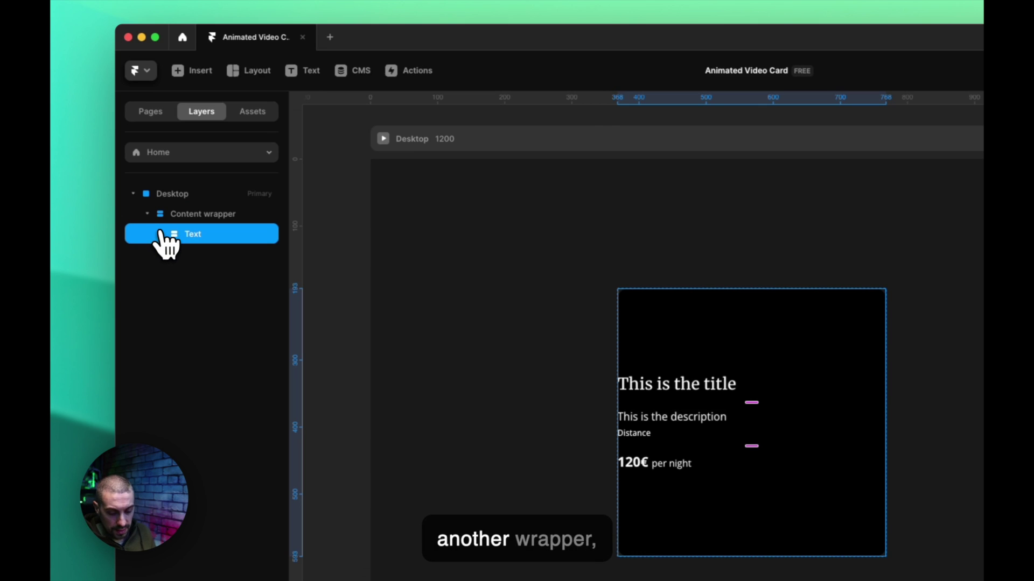
key("super+alt+Return")
double_click(205, 238)
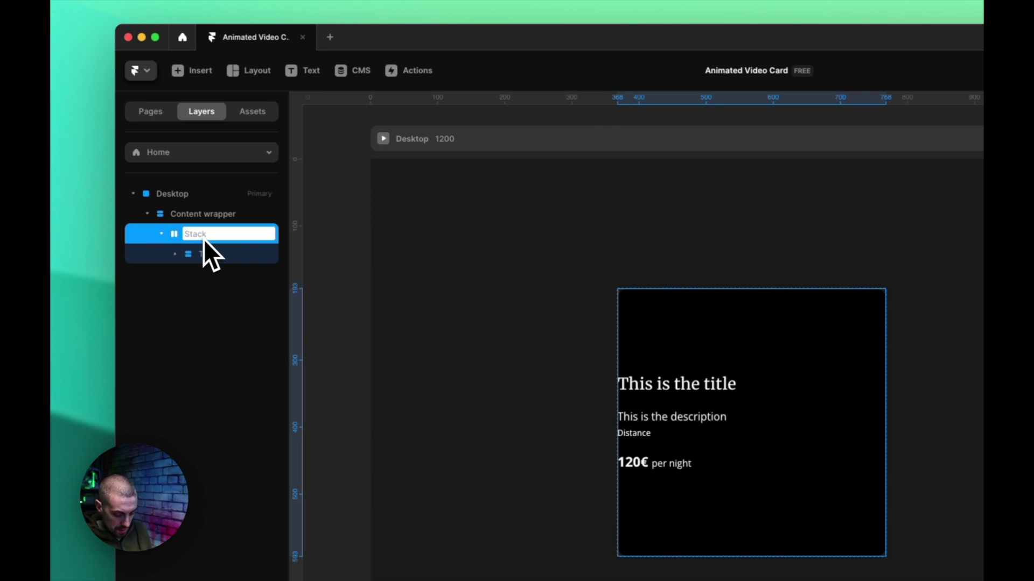
type("Wrapper")
key("Return")
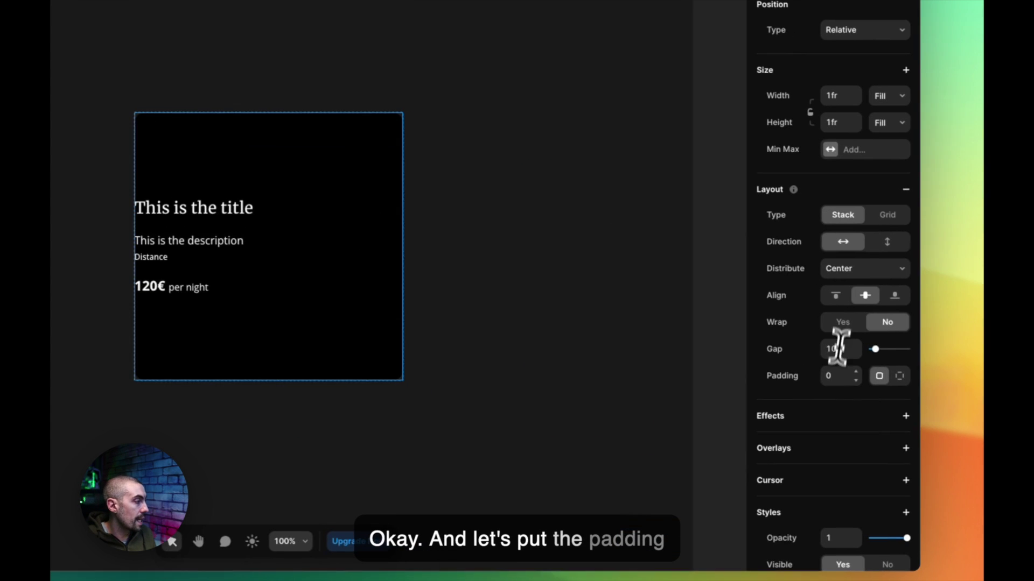
Set the Wrapper stack's padding to 32 on all sides and change its distribution.
left_click(835, 375)
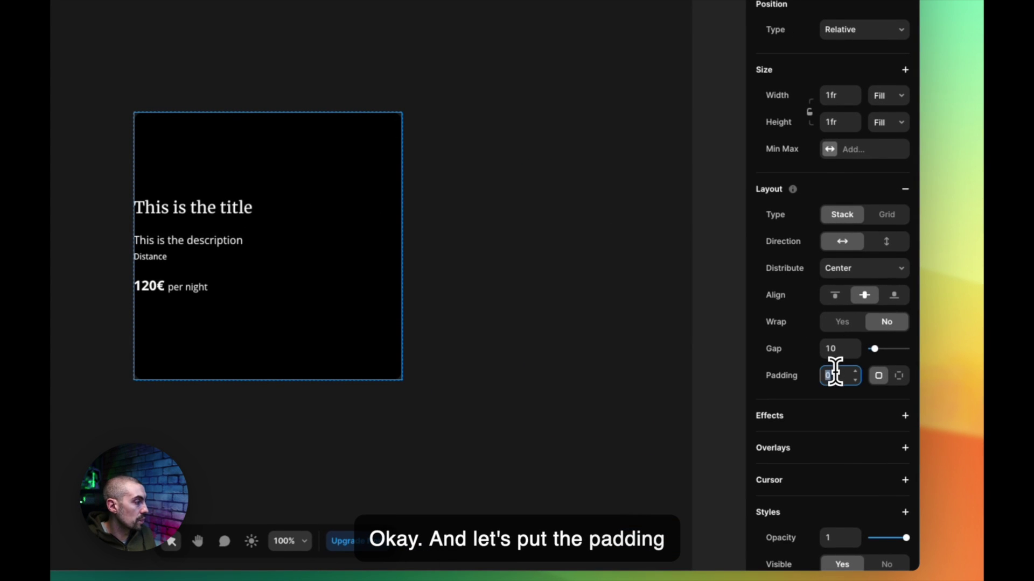
type("32")
key("Tab")
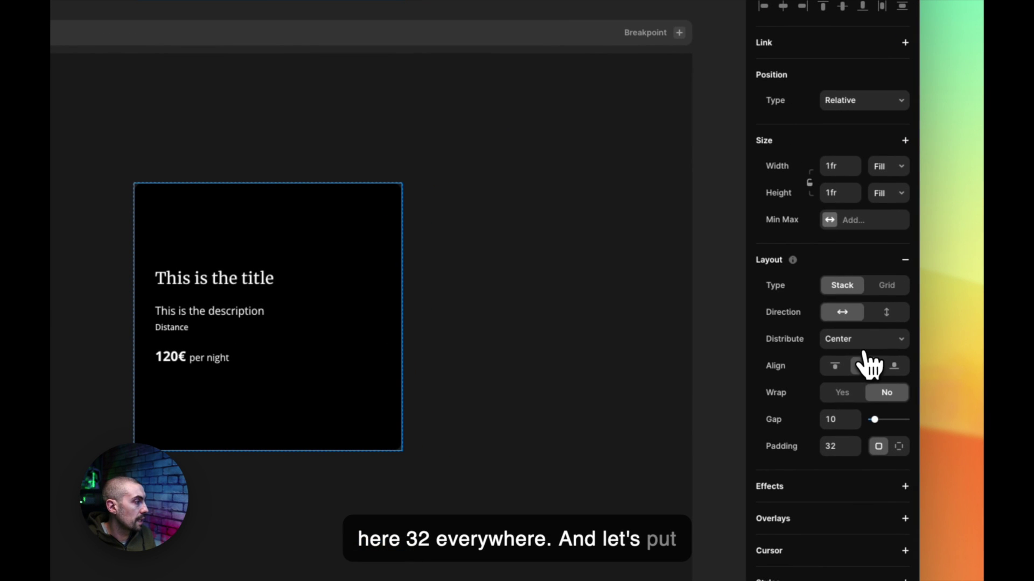
left_click(864, 339)
left_click(862, 356)
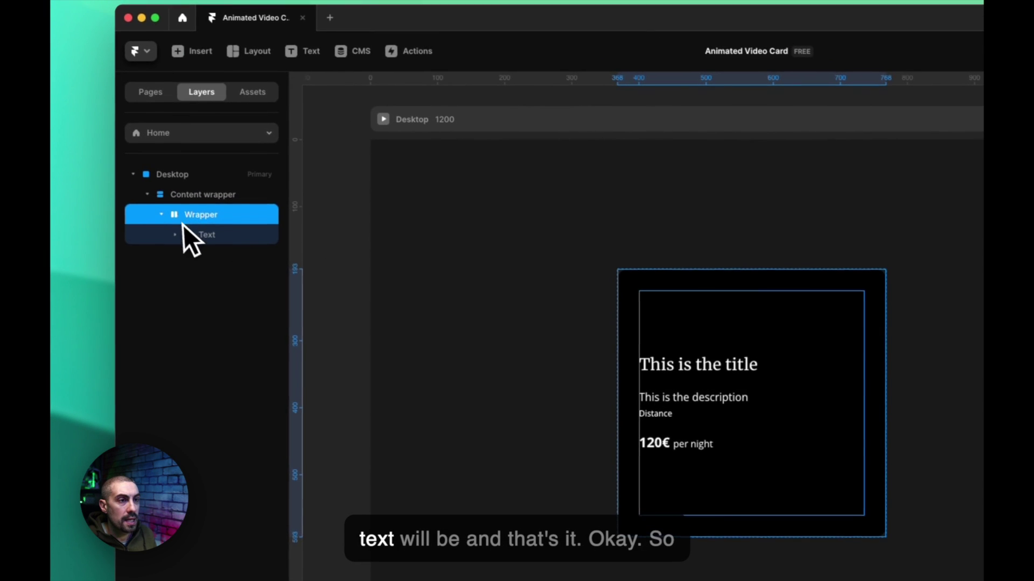
Set the Text stack's distribution to End.
left_click(211, 237)
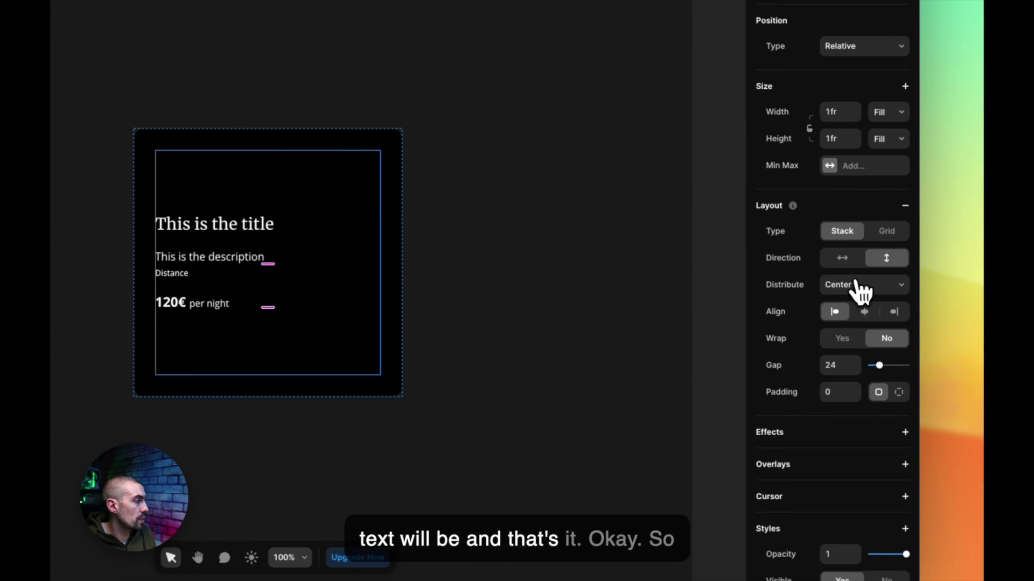
left_click(859, 285)
left_click(849, 300)
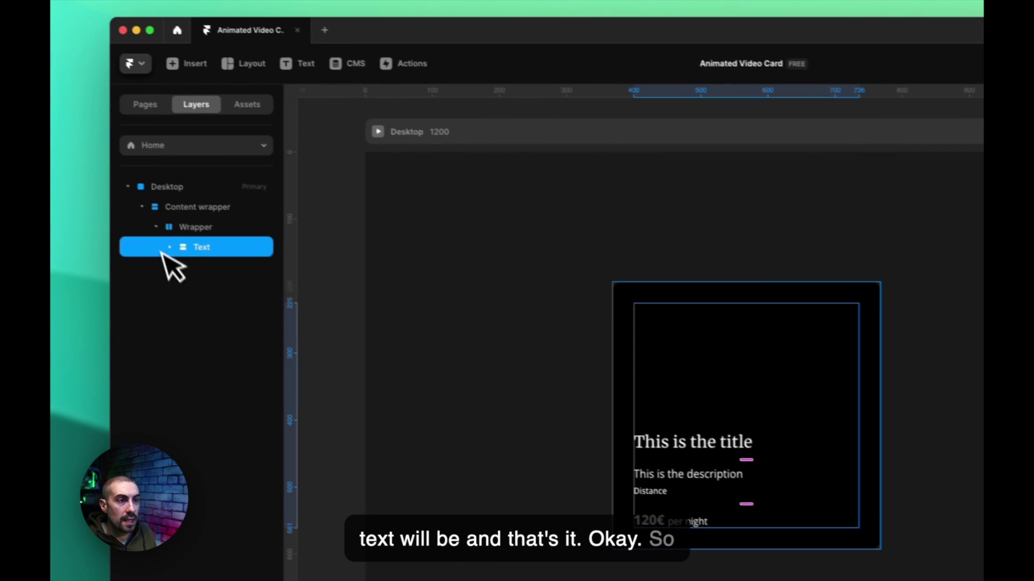
left_click(203, 231)
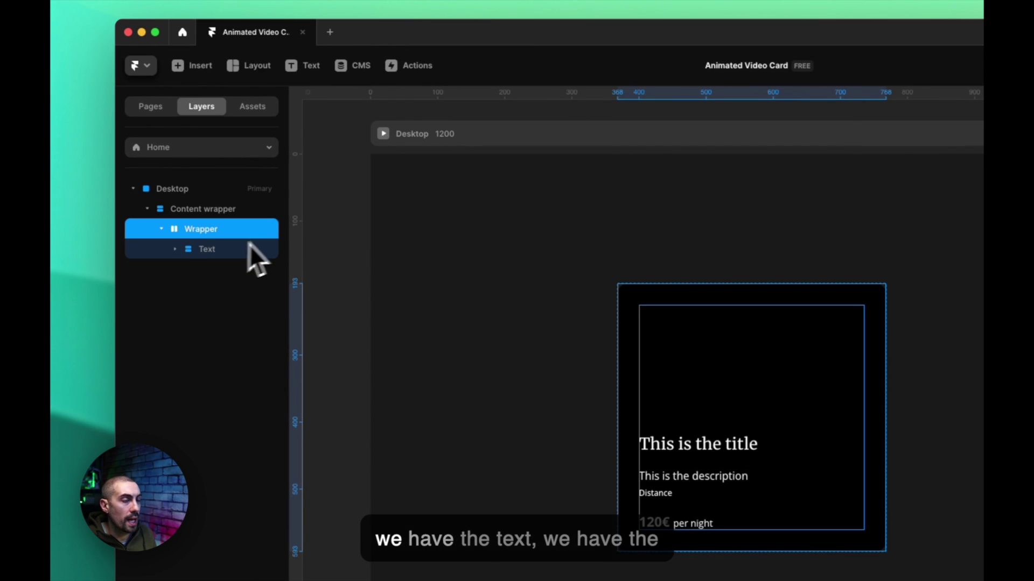
left_click(196, 255)
left_click(209, 232)
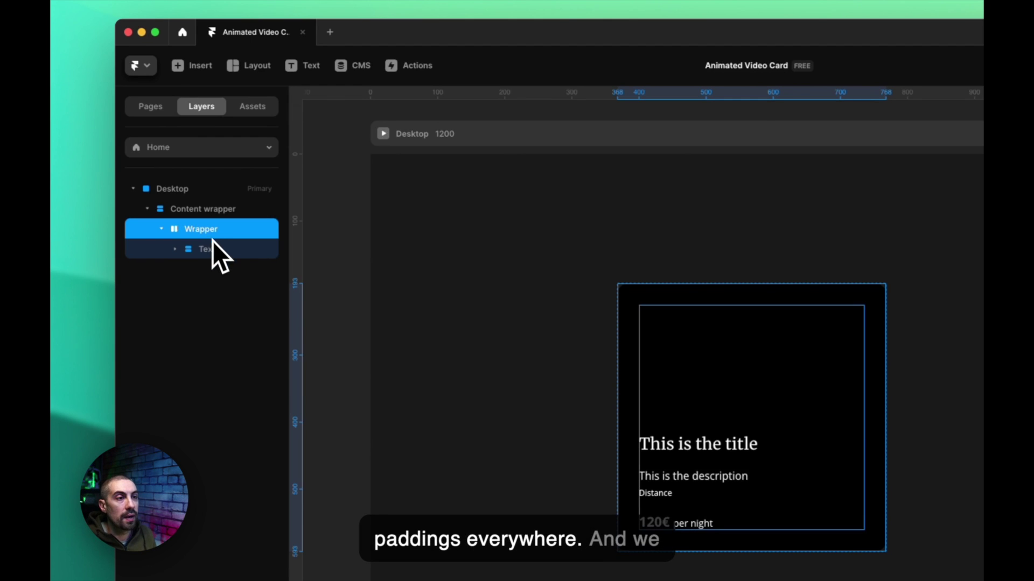
left_click(214, 249)
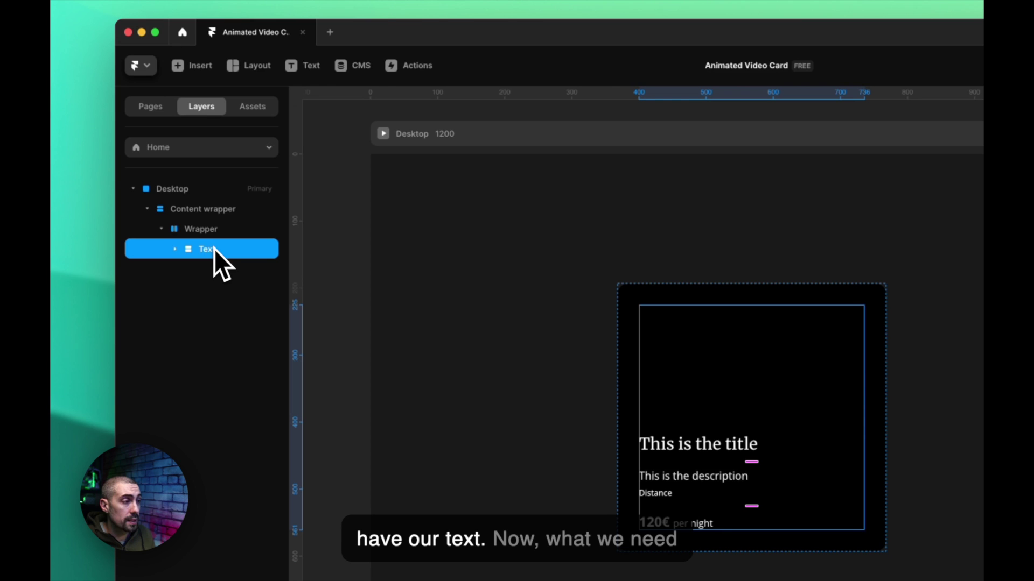
Collapse the Wrapper's layers and insert a Video media component into the Wrapper stack, before the Text stack.
left_click(161, 229)
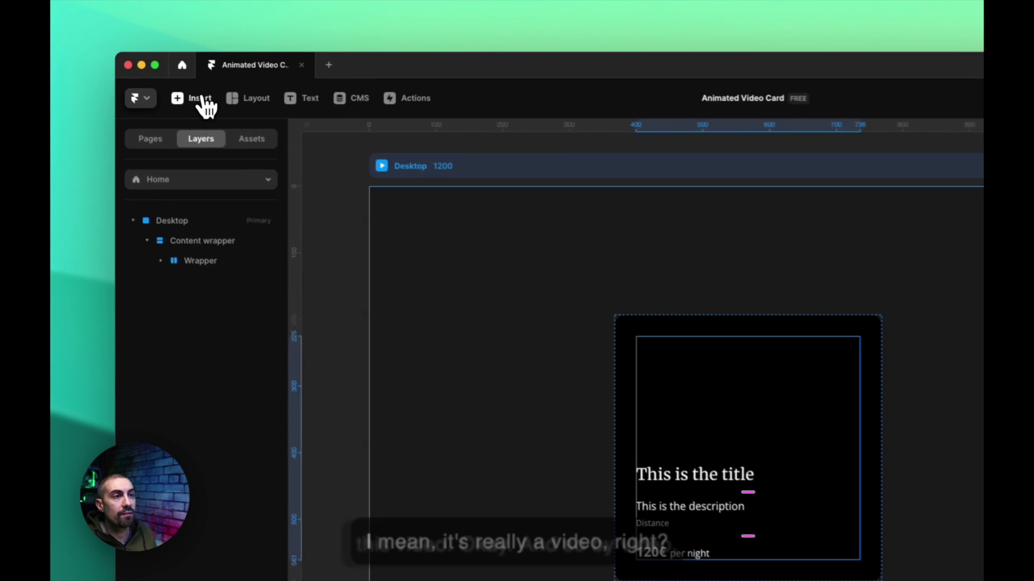
left_click(164, 94)
left_click(177, 515)
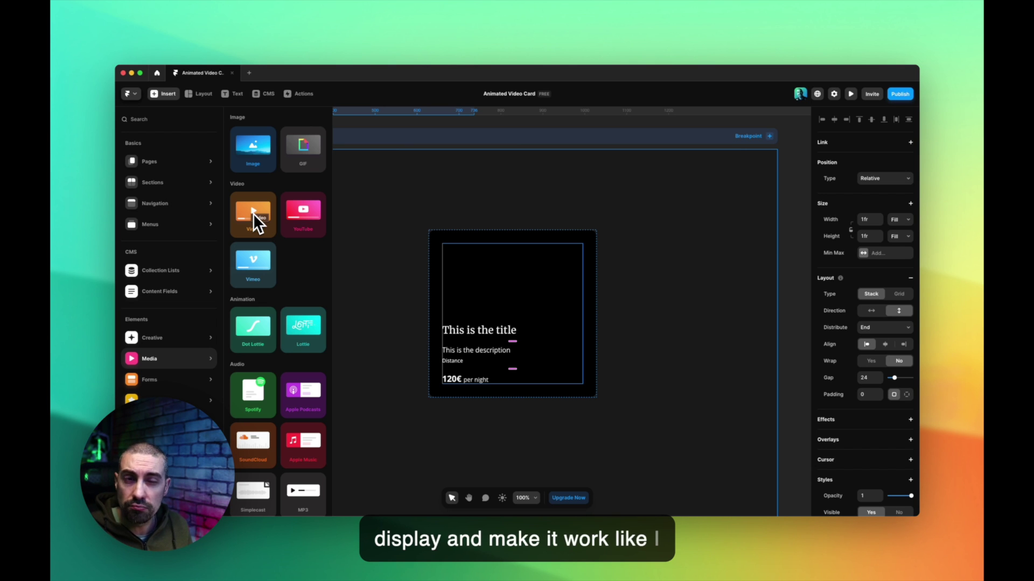
left_click_drag(253, 213, 511, 240)
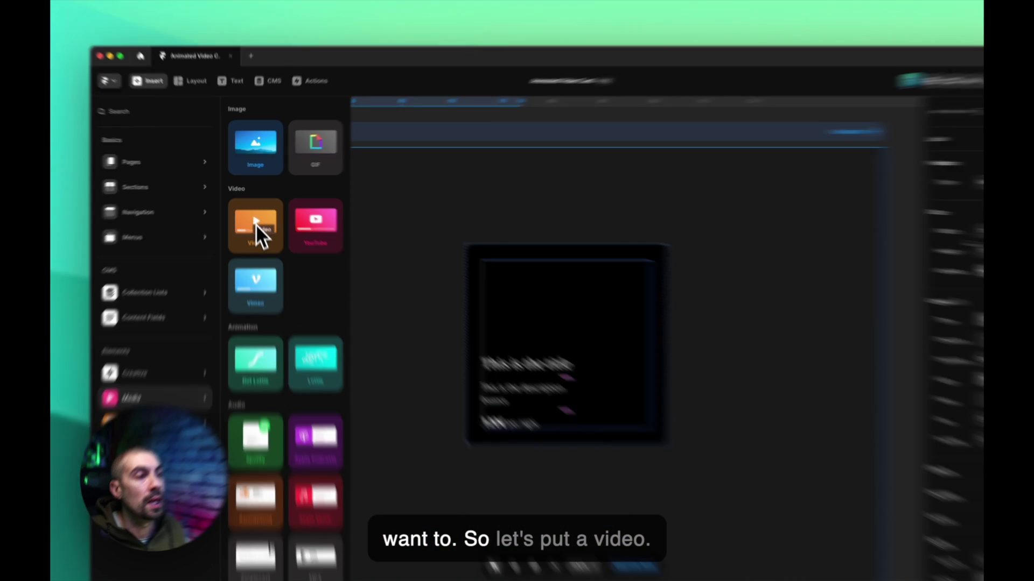
left_click_drag(660, 237, 660, 237)
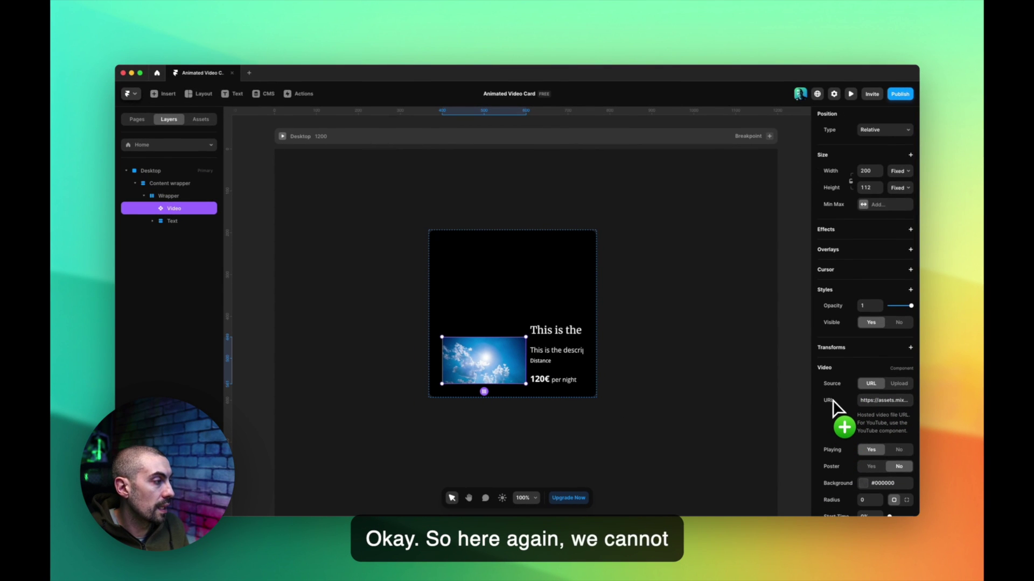
Set the video's source to Upload and load the file "Vianden-H.264 for Video Podcasting.m4v" from the Desktop folder.
scroll(845, 409, "down", 2)
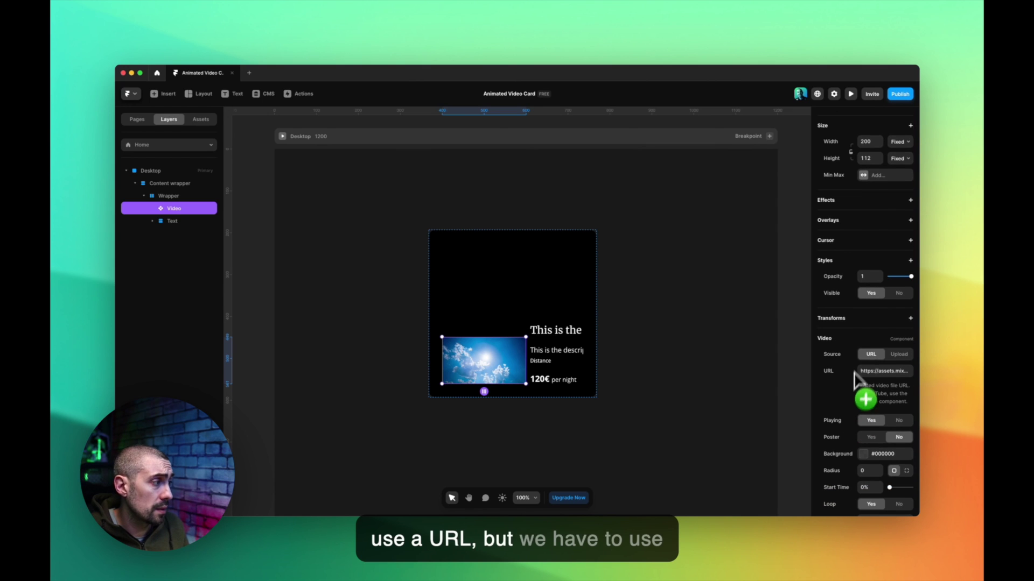
left_click(898, 356)
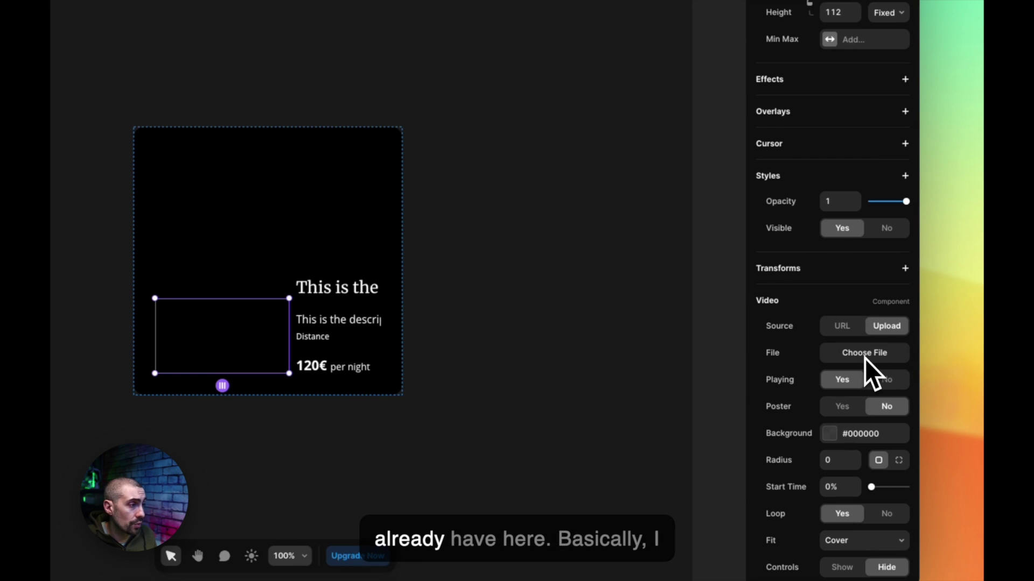
left_click(865, 355)
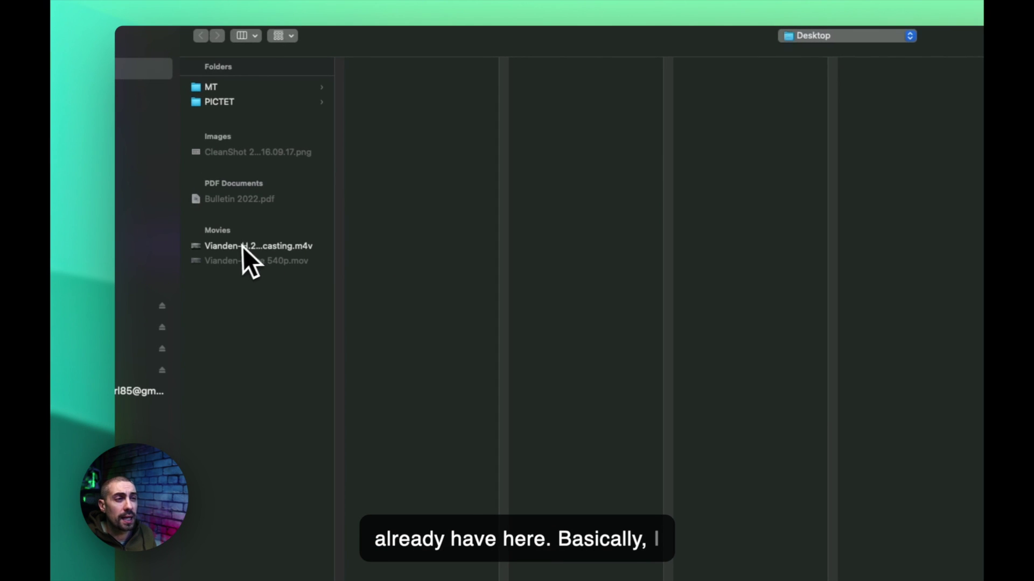
left_click(241, 247)
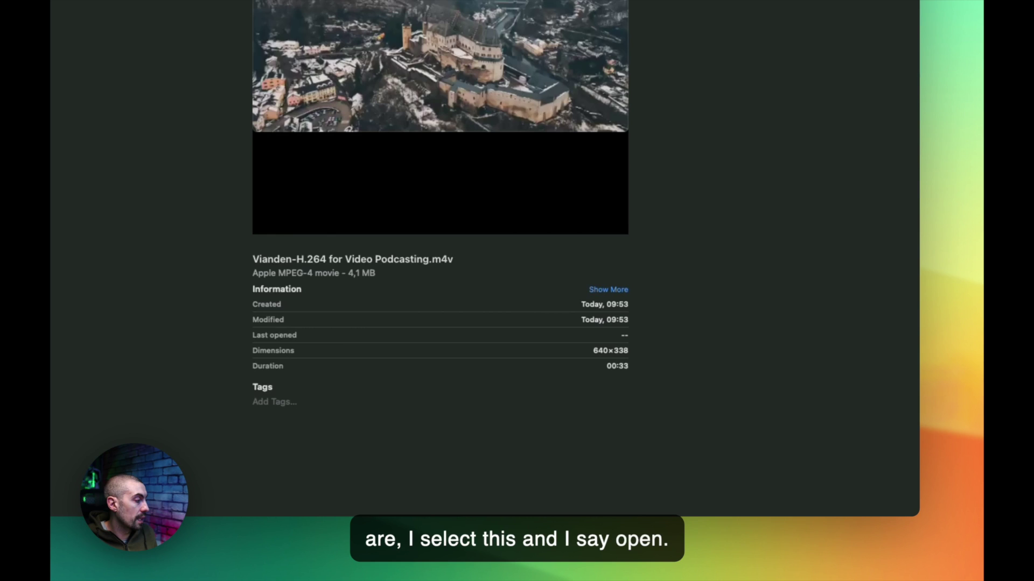
key("Return")
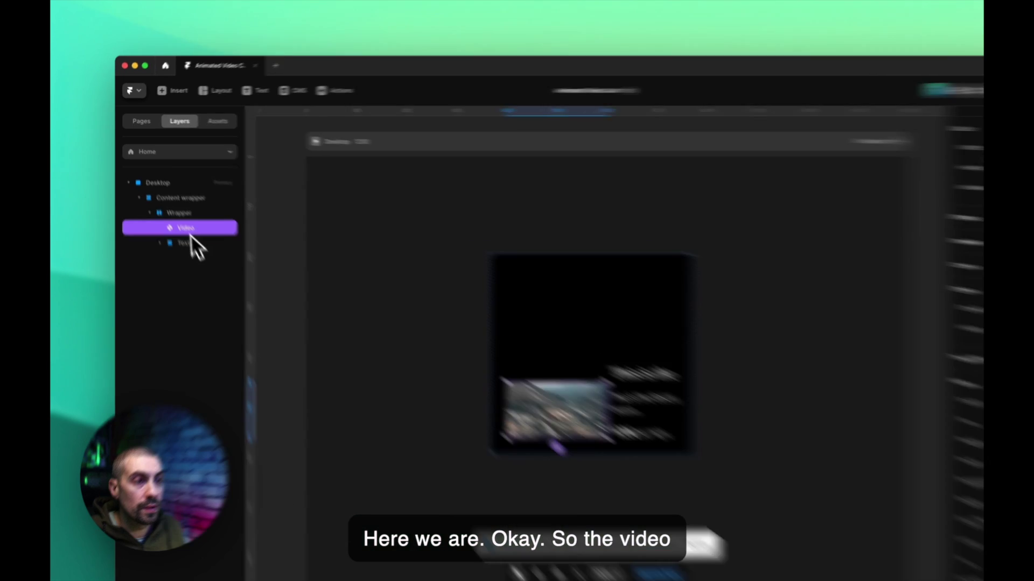
Move the Video layer out of the Wrapper stack so it sits directly in the Content wrapper, above Wrapper.
left_click_drag(177, 210, 166, 188)
left_click_drag(197, 236, 183, 247)
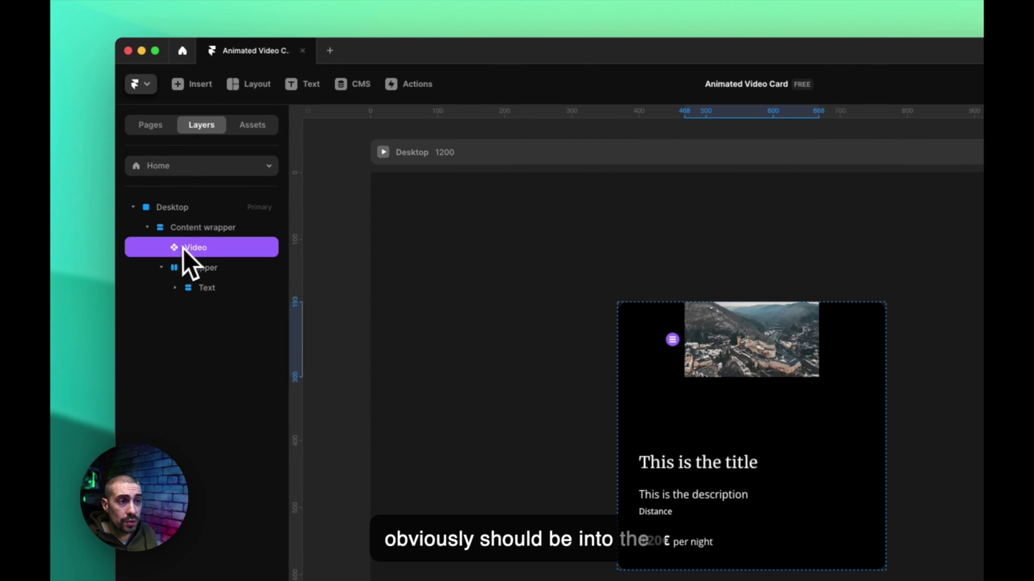
left_click(199, 248)
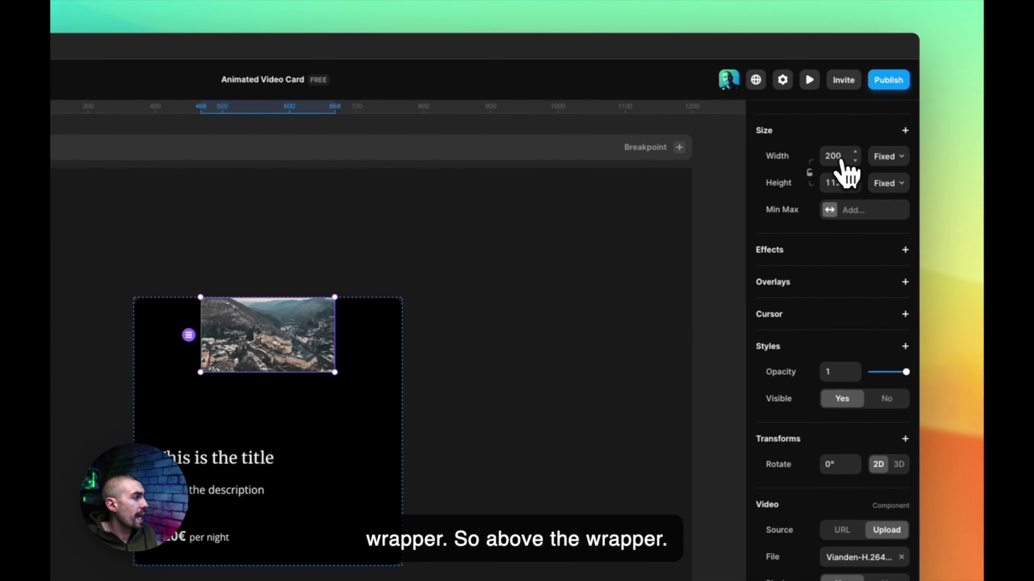
Set the video's width to 650 and its height to 400.
scroll(845, 173, "up", 2)
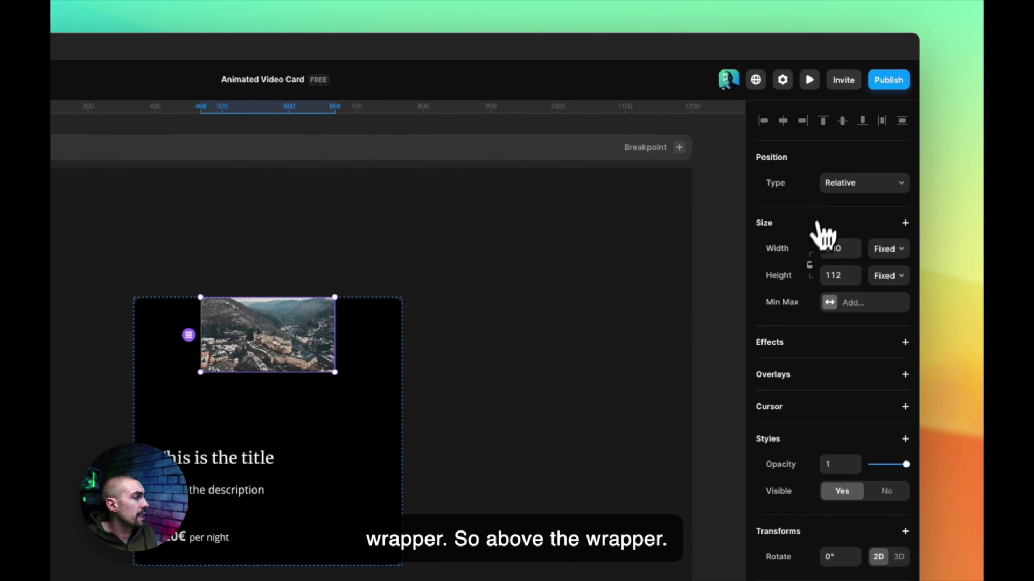
left_click(837, 249)
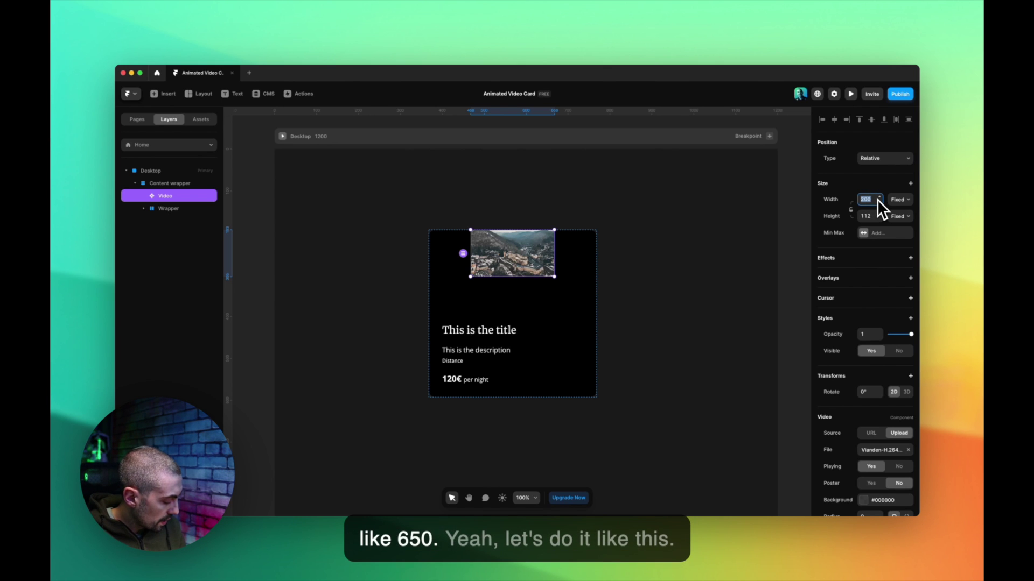
key("Return")
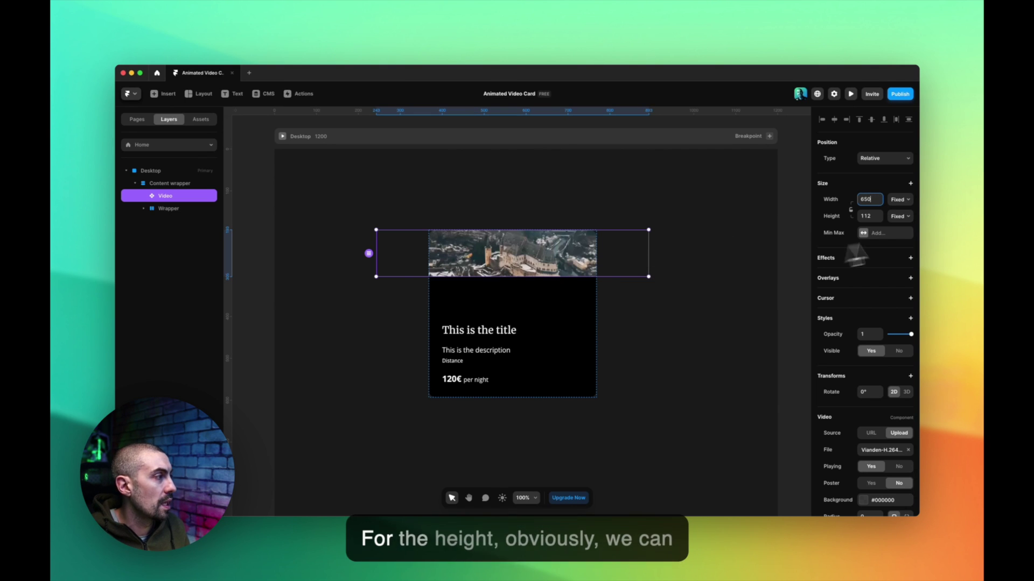
left_click(865, 216)
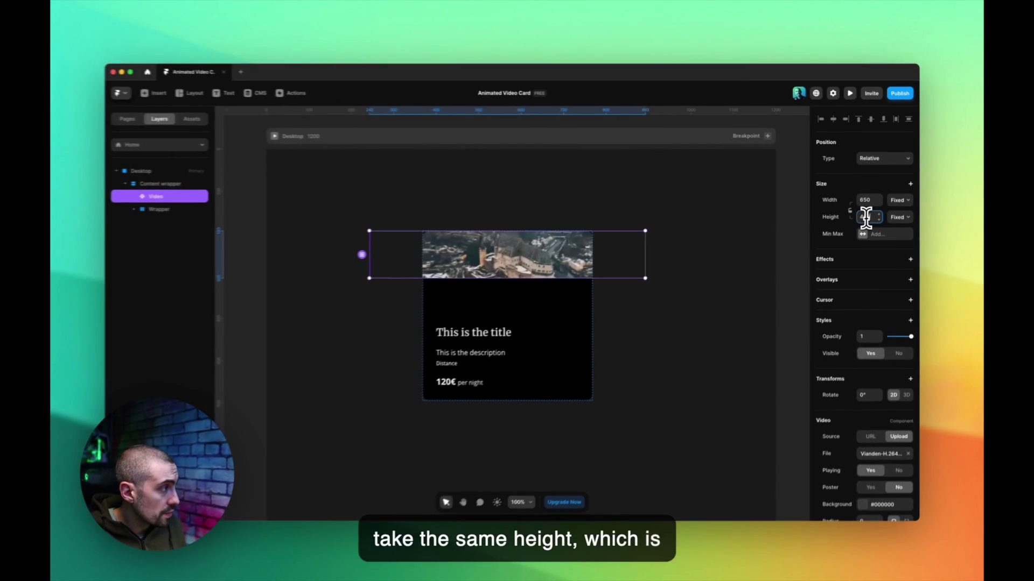
key("Return")
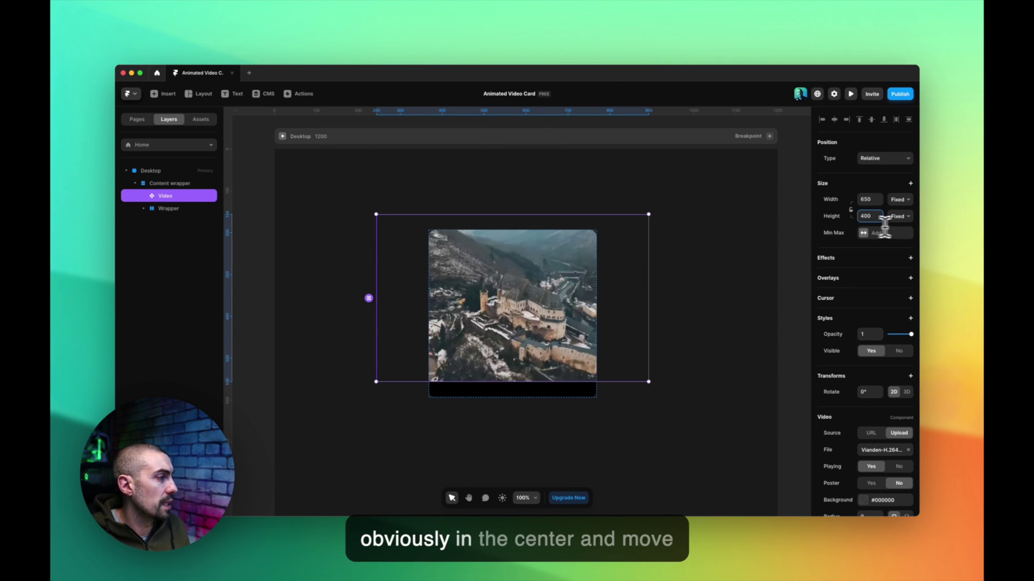
Change the video's position type to Absolute, with its top and bottom offsets at 0.
scroll(856, 303, "down", 5)
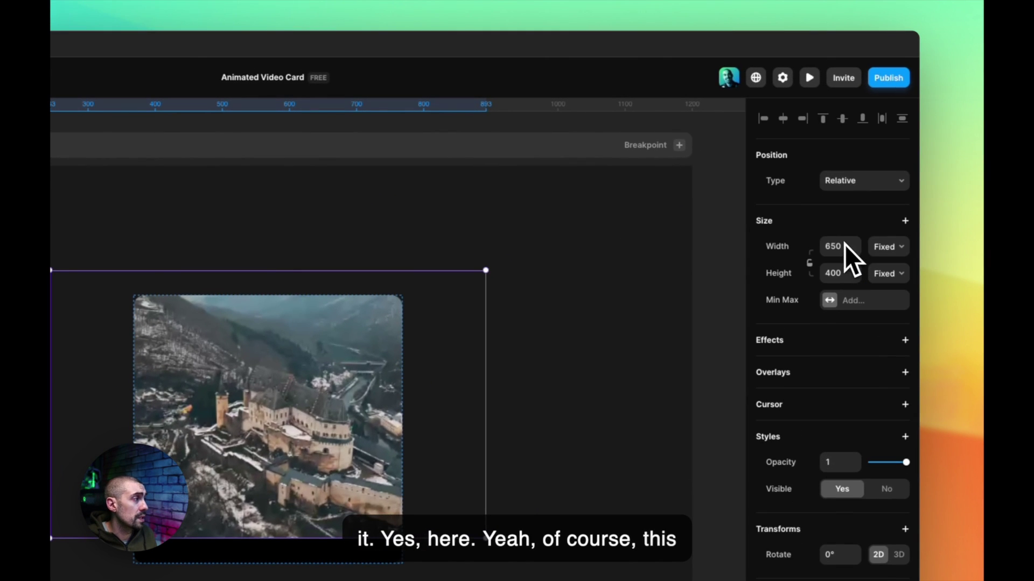
left_click(862, 182)
left_click(862, 166)
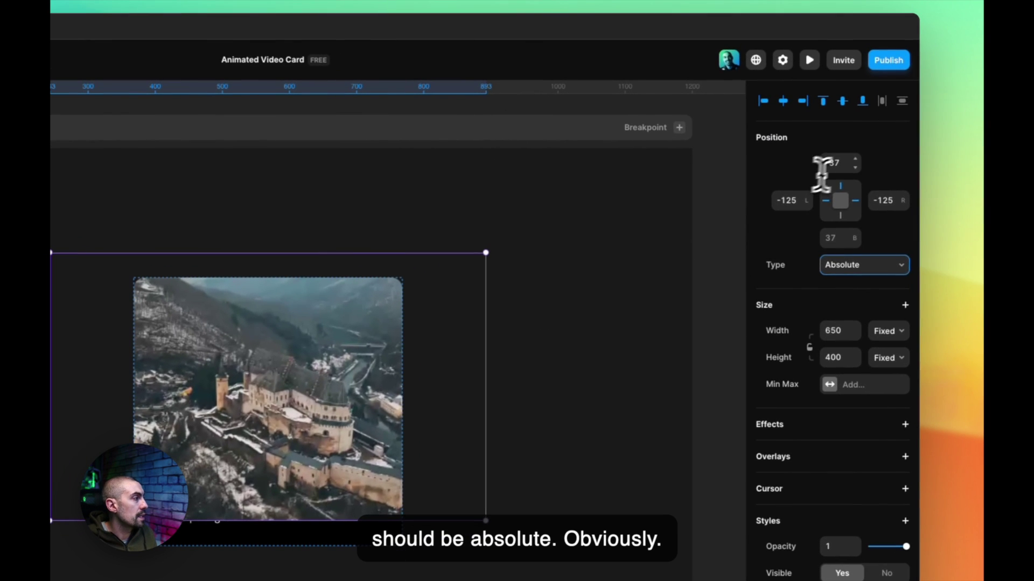
left_click(843, 182)
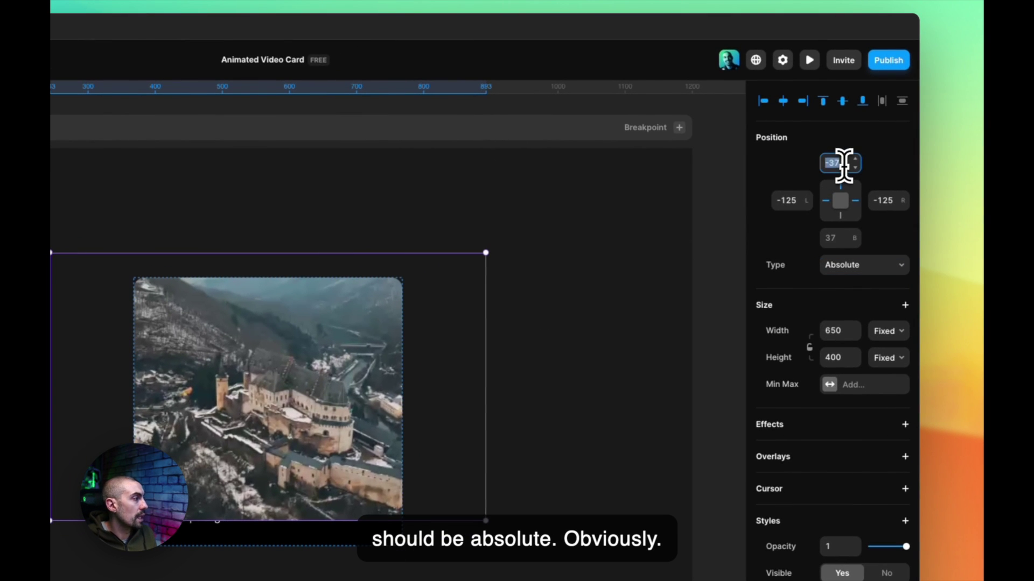
key("Tab")
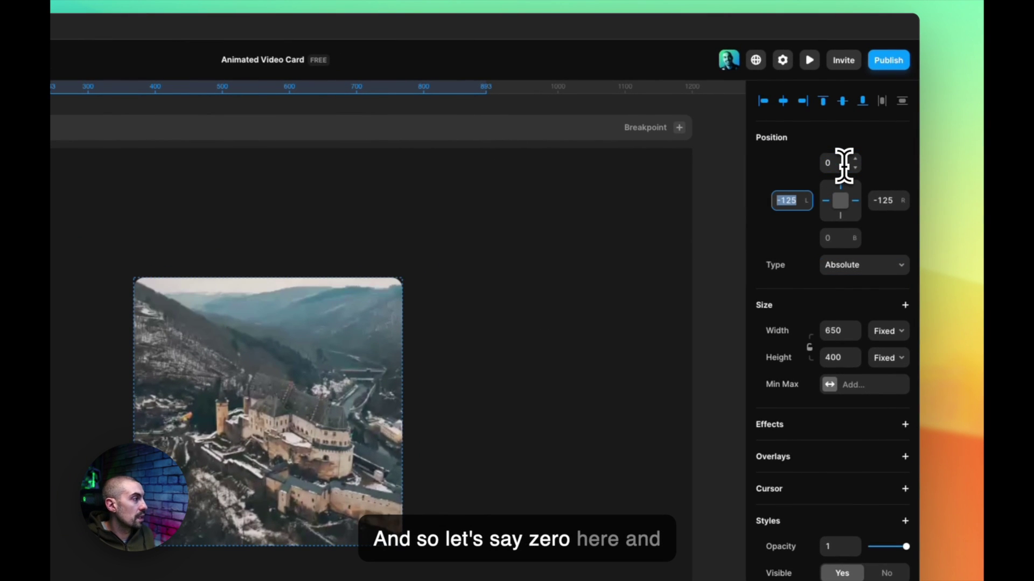
key("Return")
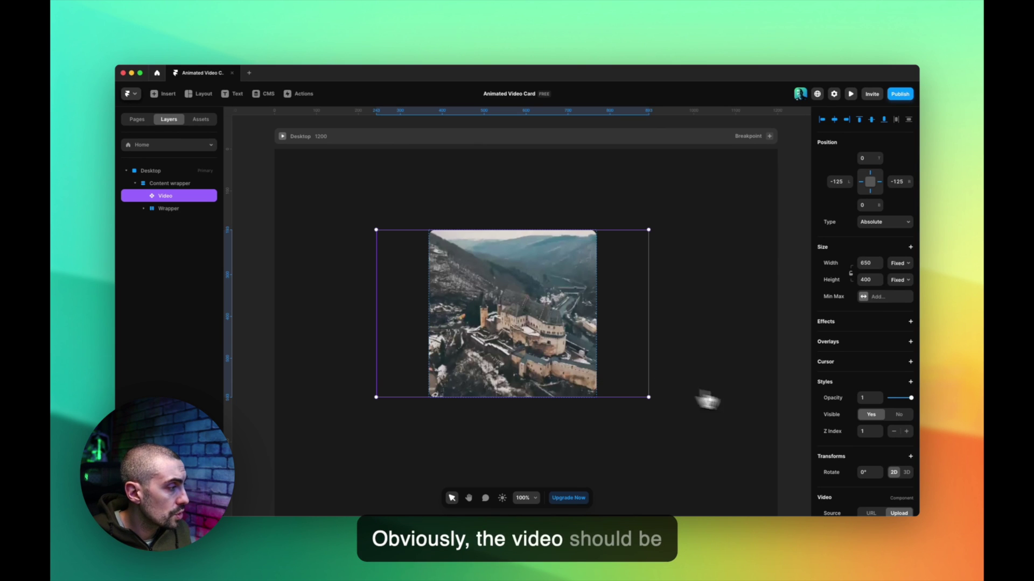
scroll(858, 427, "down", 5)
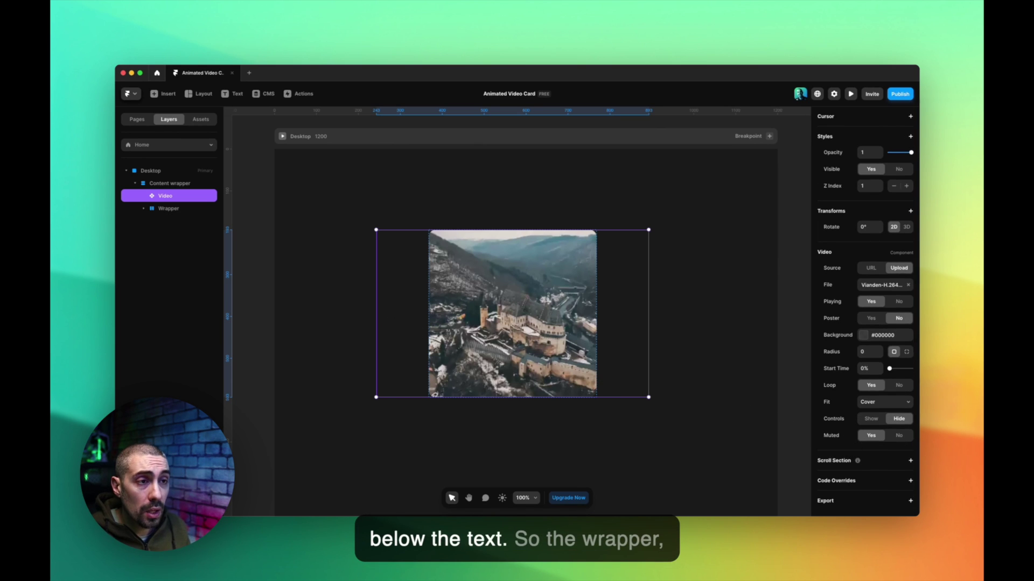
Add a Z Index style of 2 to the Wrapper stack so the texts sit in front of the video.
left_click(173, 211)
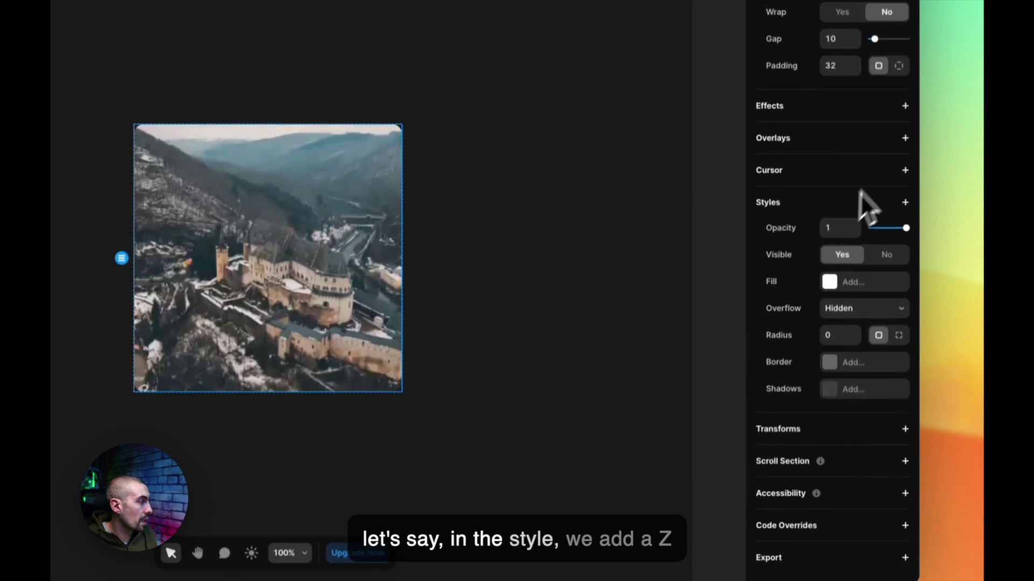
left_click(905, 136)
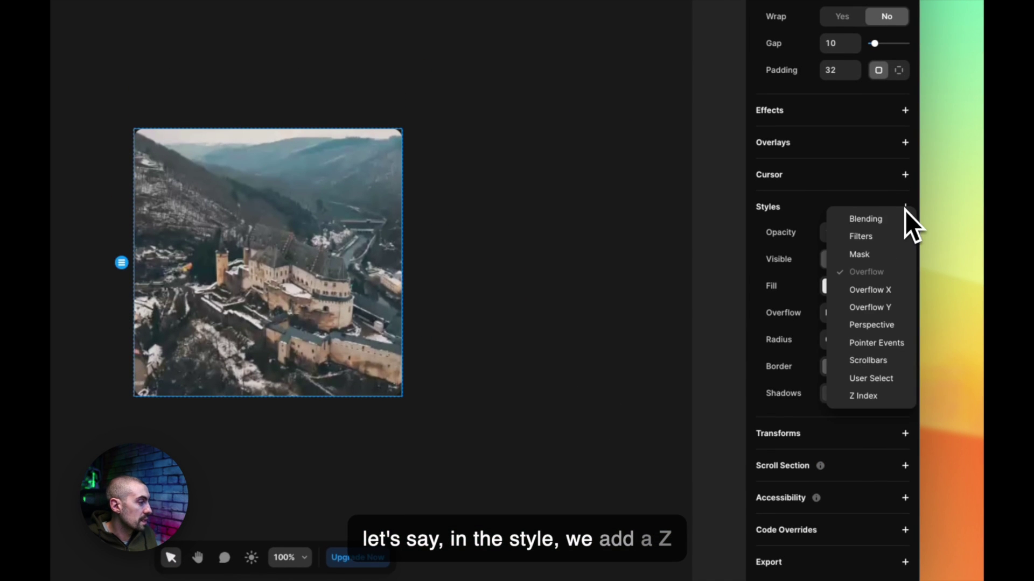
left_click(864, 395)
left_click(841, 420)
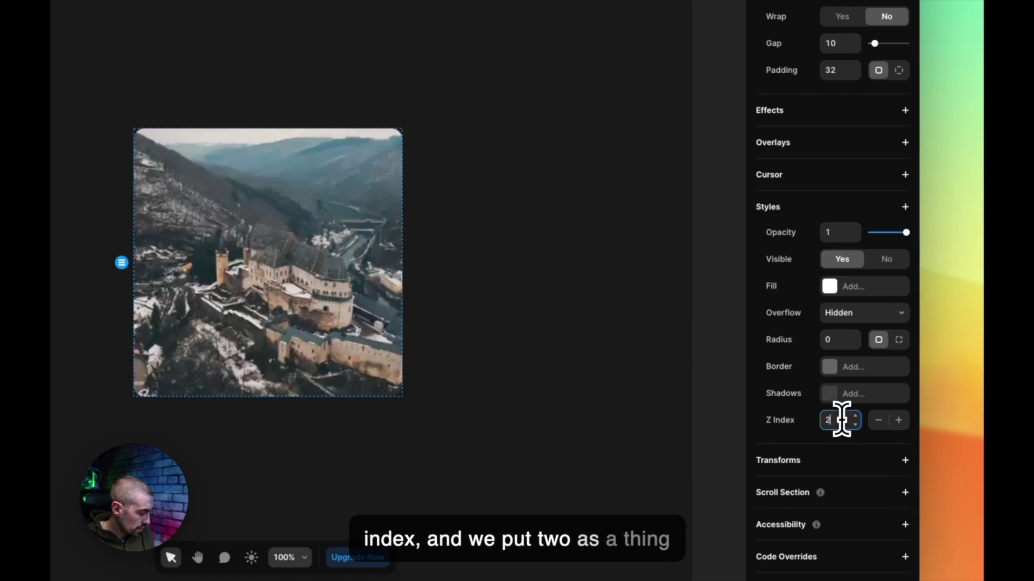
key("Return")
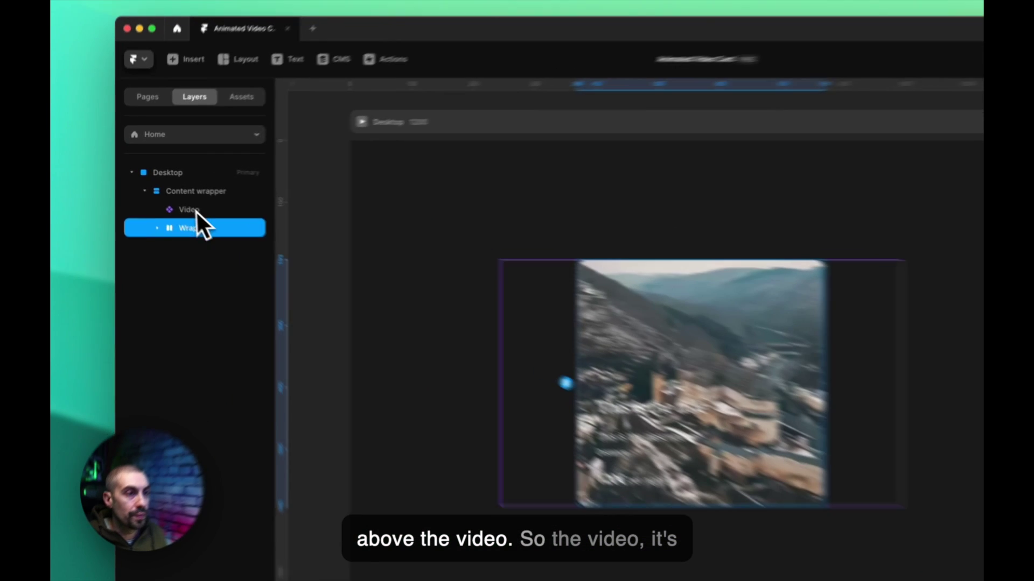
left_click(161, 196)
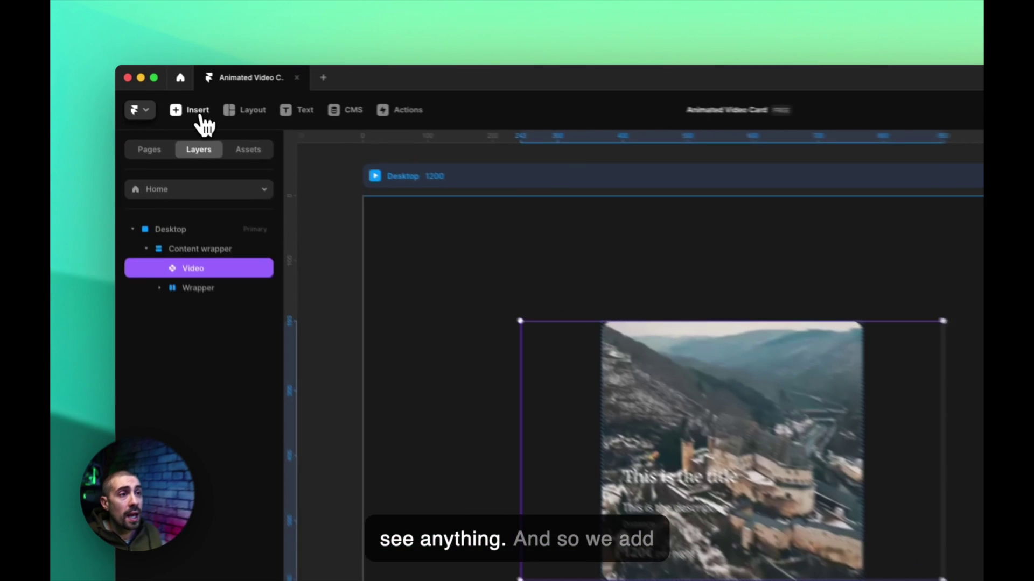
Draw a frame about 417 by 275 over the card and place it in Content wrapper between Video and Wrapper.
left_click(165, 95)
left_click(411, 181)
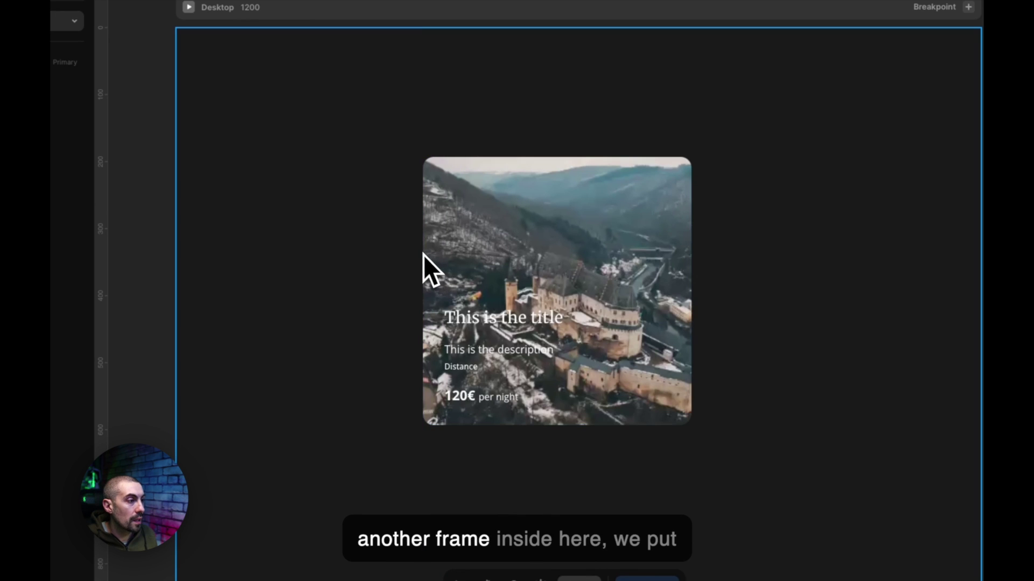
key("f")
left_click_drag(423, 254, 697, 433)
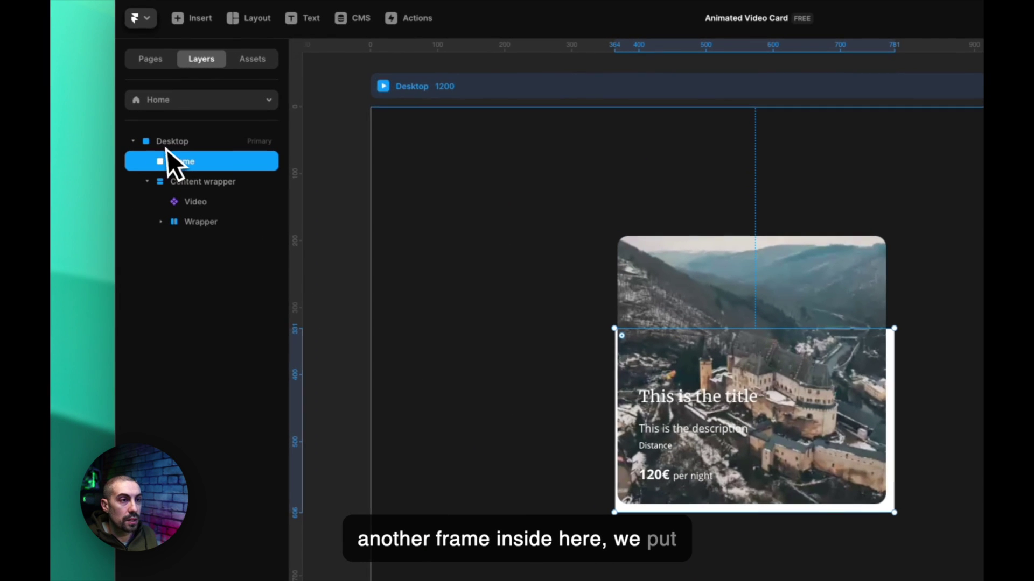
left_click_drag(167, 160, 213, 205)
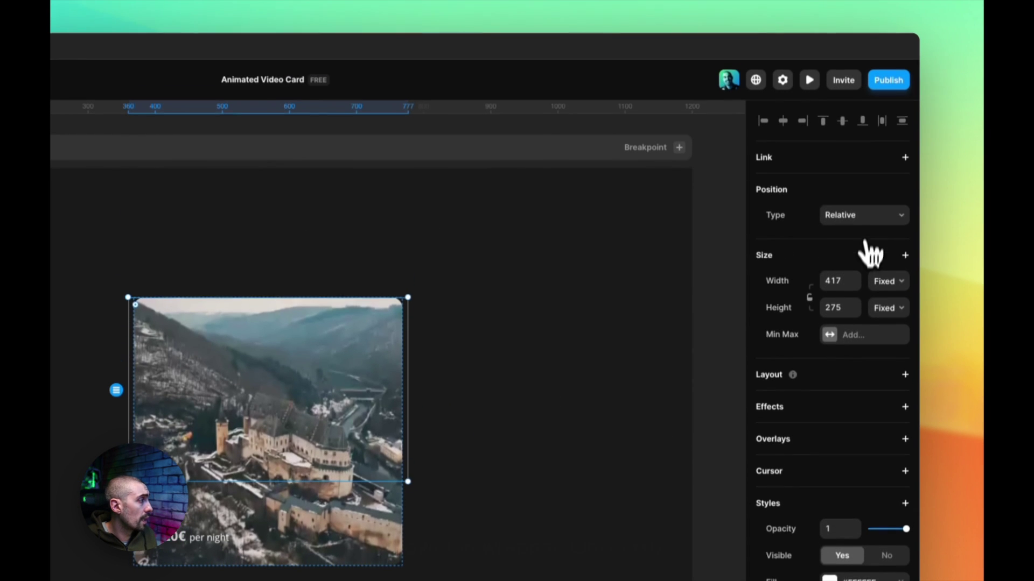
Make the new frame's position Absolute and set its left, right and bottom offsets to 0 so it covers the card.
left_click(867, 79)
left_click(868, 73)
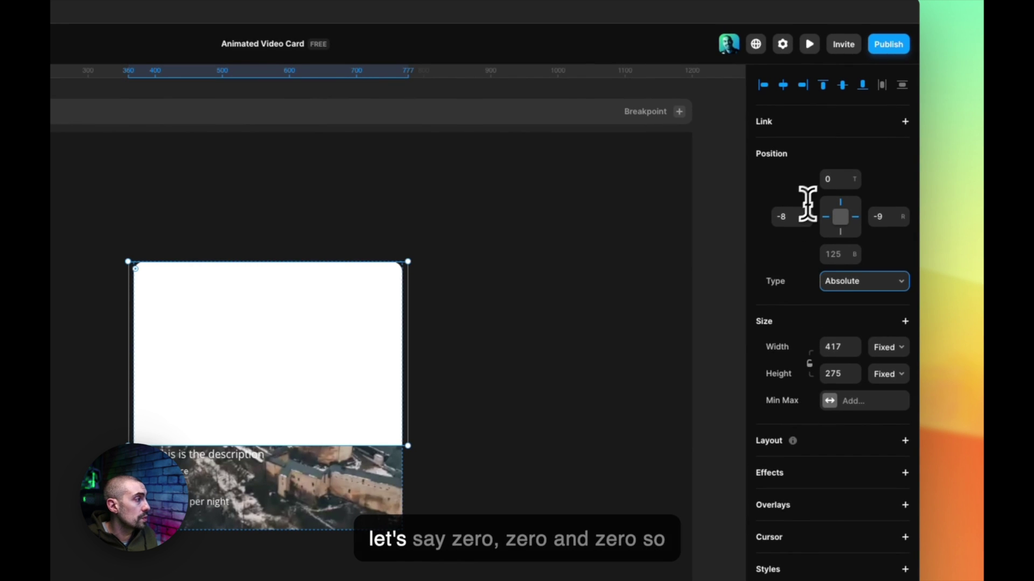
left_click(790, 219)
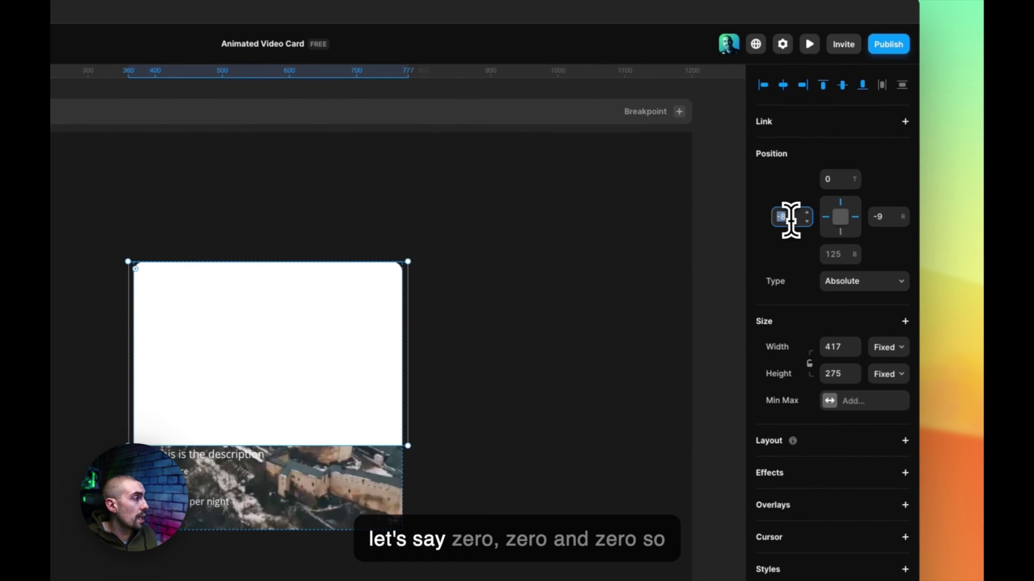
type("0")
key("Tab")
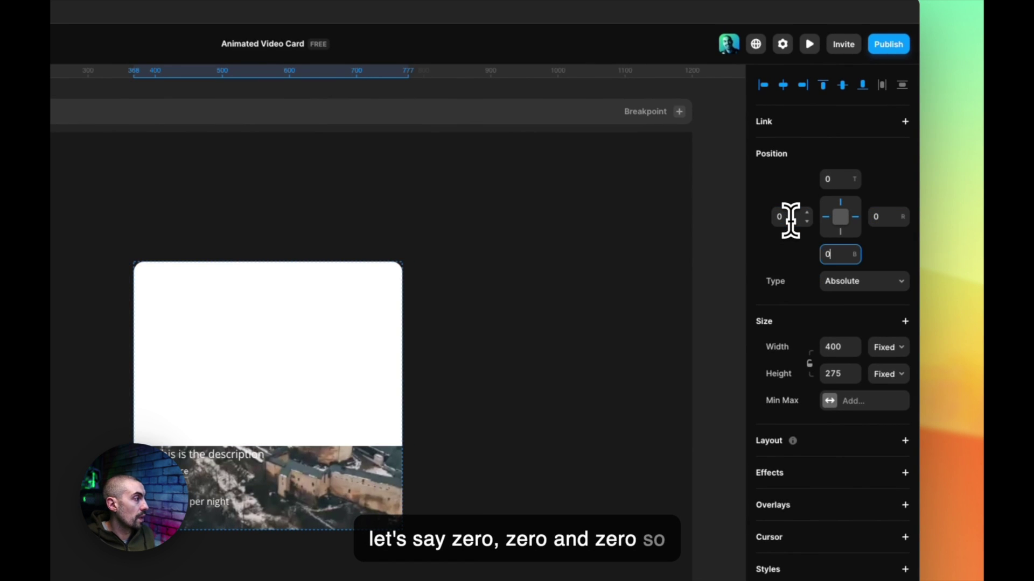
key("Tab")
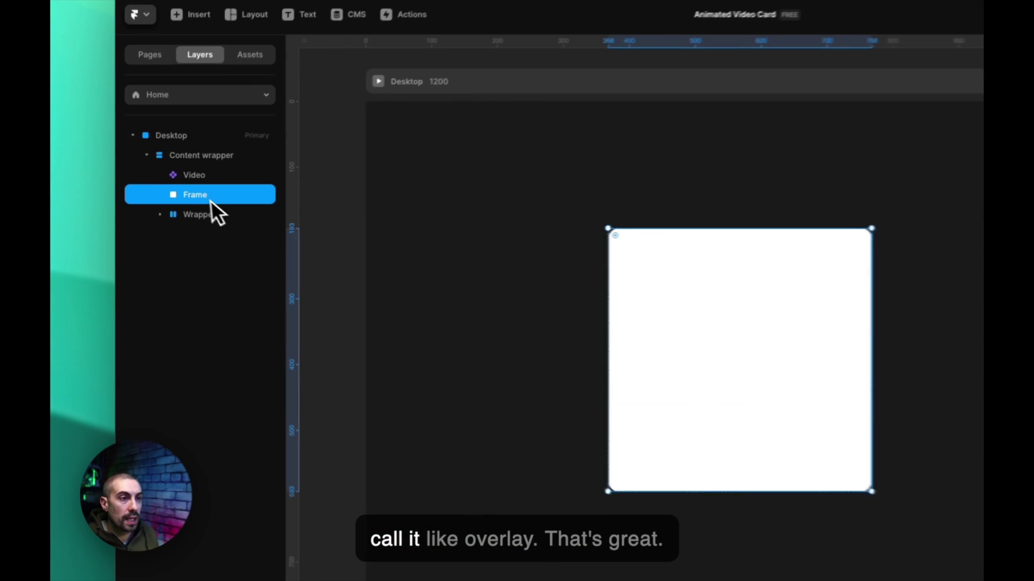
Rename the new frame layer as Overlay.
double_click(172, 210)
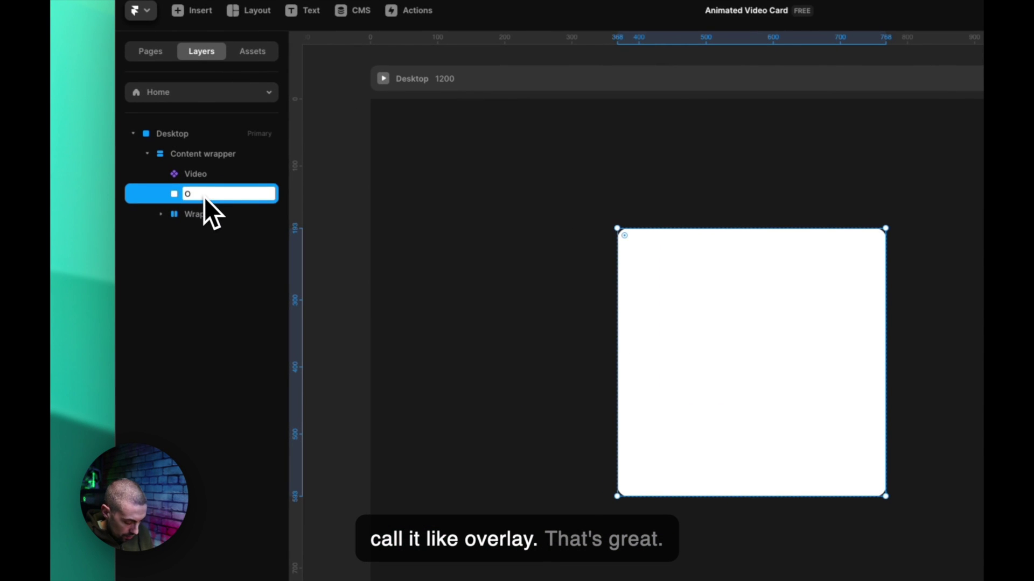
type("Overlay")
key("Return")
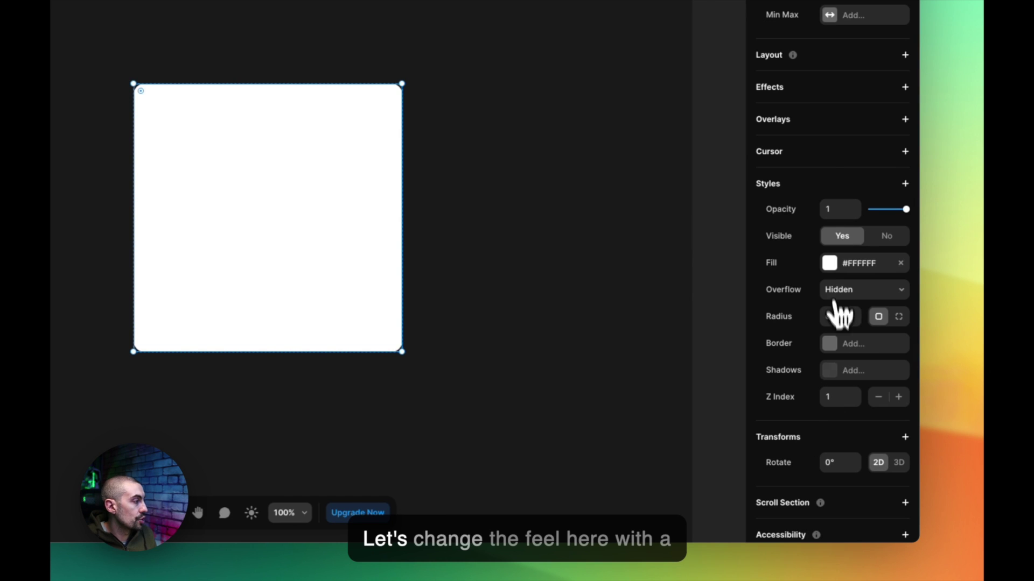
Switch the Overlay's fill to a linear gradient and make its end stop black.
left_click(830, 263)
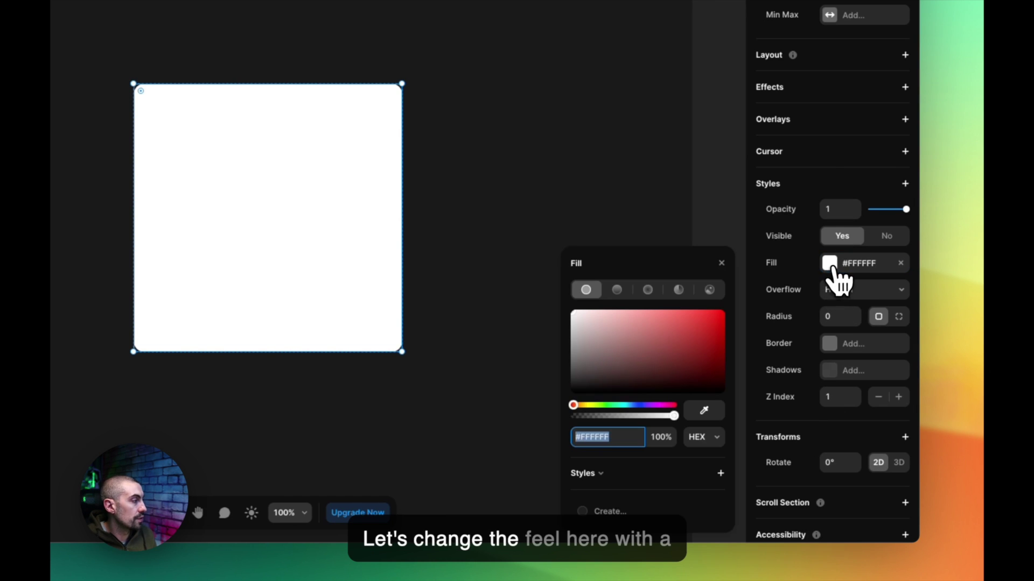
left_click(617, 264)
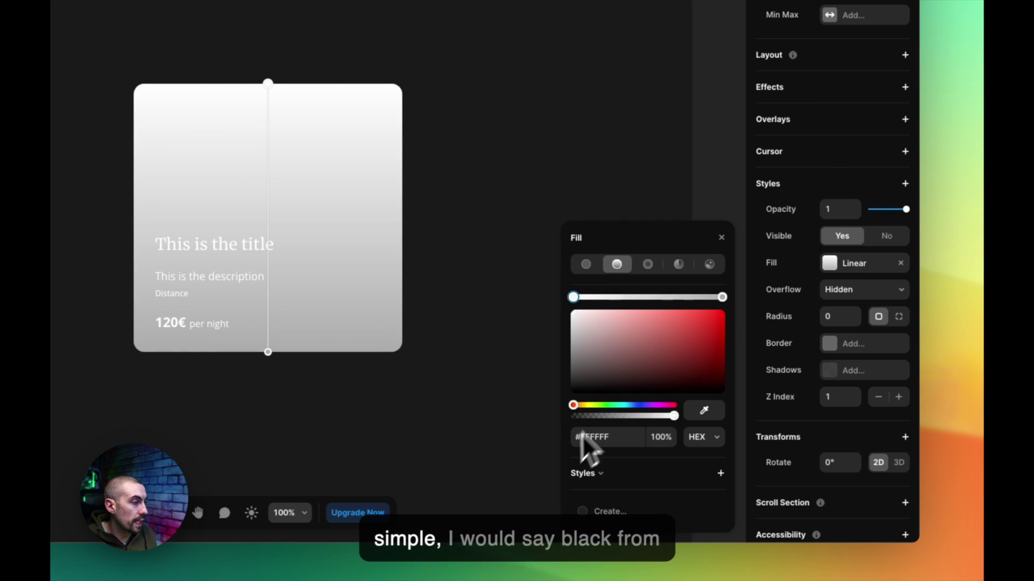
left_click(722, 298)
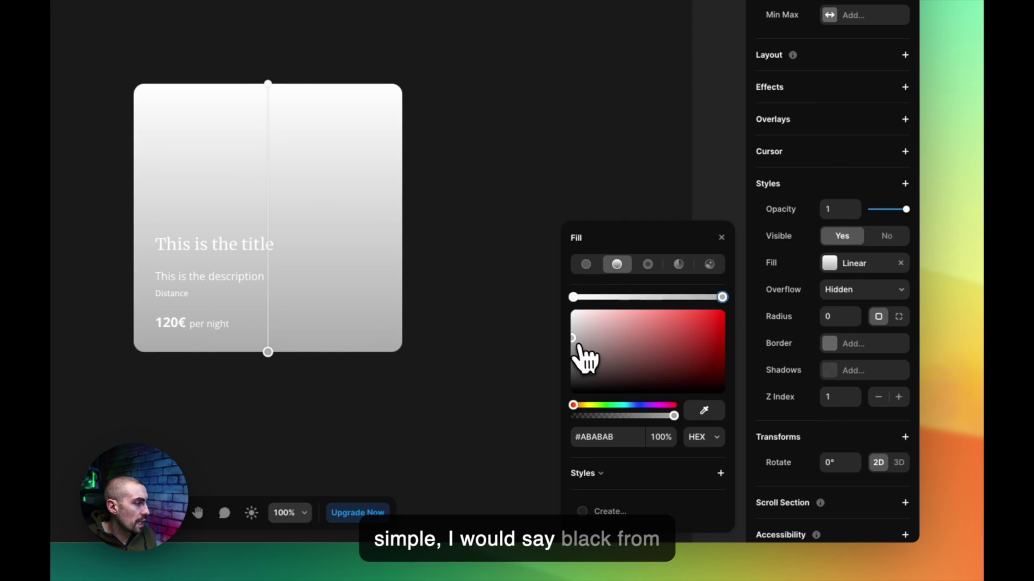
left_click_drag(584, 357, 535, 461)
Make the Overlay gradient's start stop black (#000000) with 0% opacity, keeping the end stop at the card's bottom edge.
left_click(573, 297)
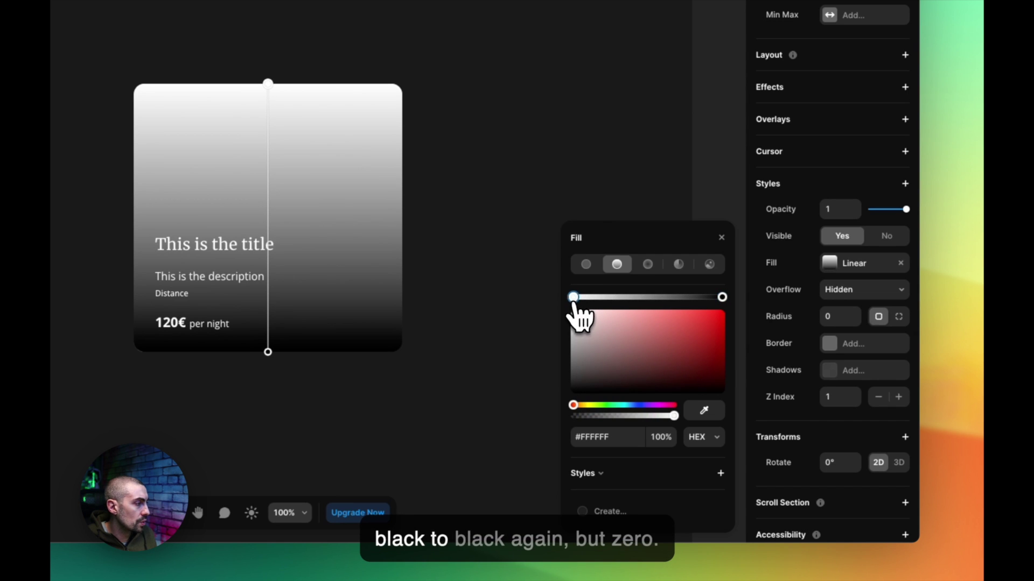
left_click_drag(580, 338, 537, 466)
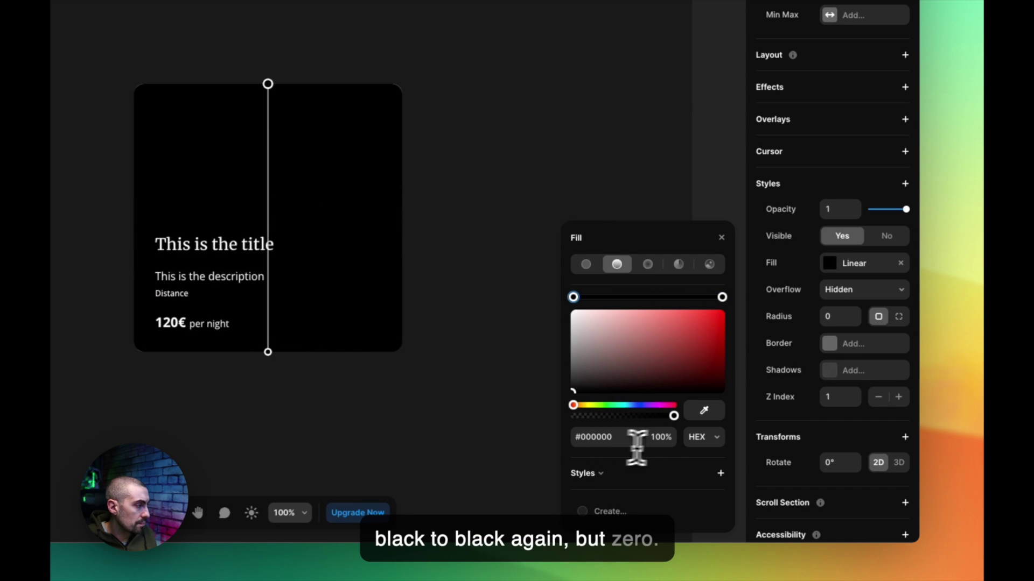
left_click(661, 438)
key("Return")
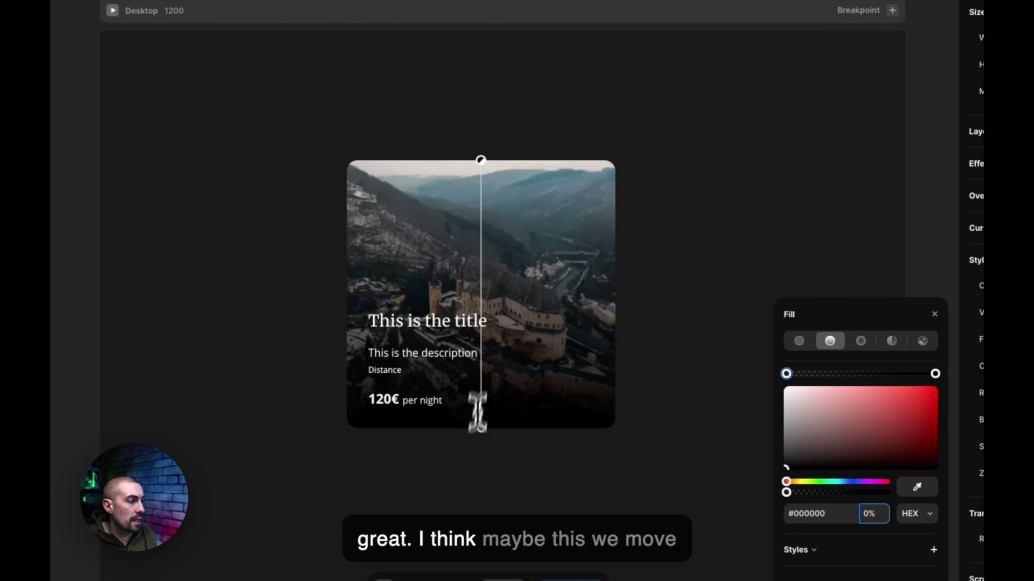
left_click(483, 429)
mouse_move(485, 429)
left_mouse_down()
mouse_move(479, 406)
mouse_move(484, 429)
left_mouse_up()
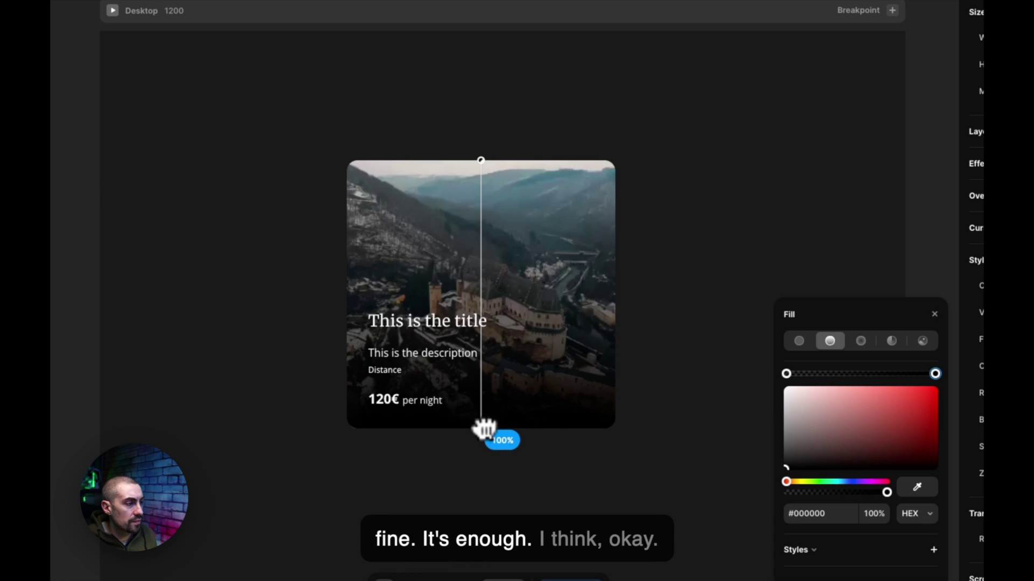
left_click(663, 264)
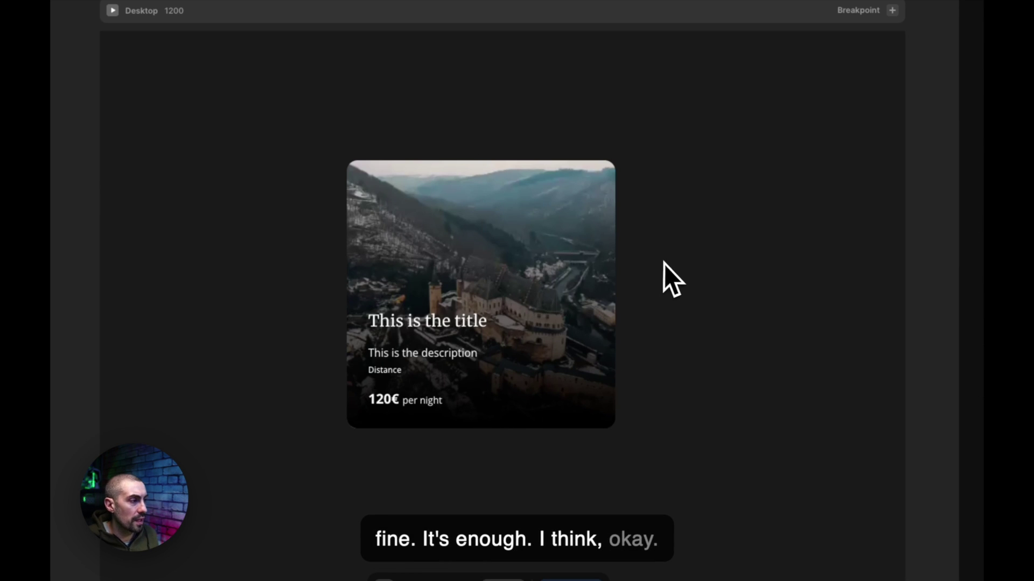
Rename the Content wrapper layer as Card and turn it into a component named Card.
left_click(544, 256)
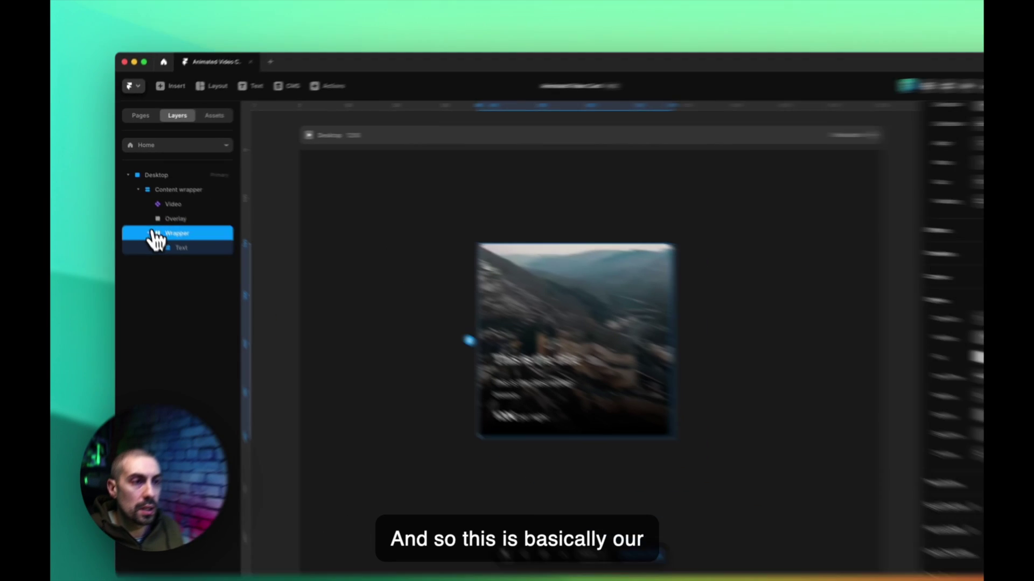
left_click(156, 192)
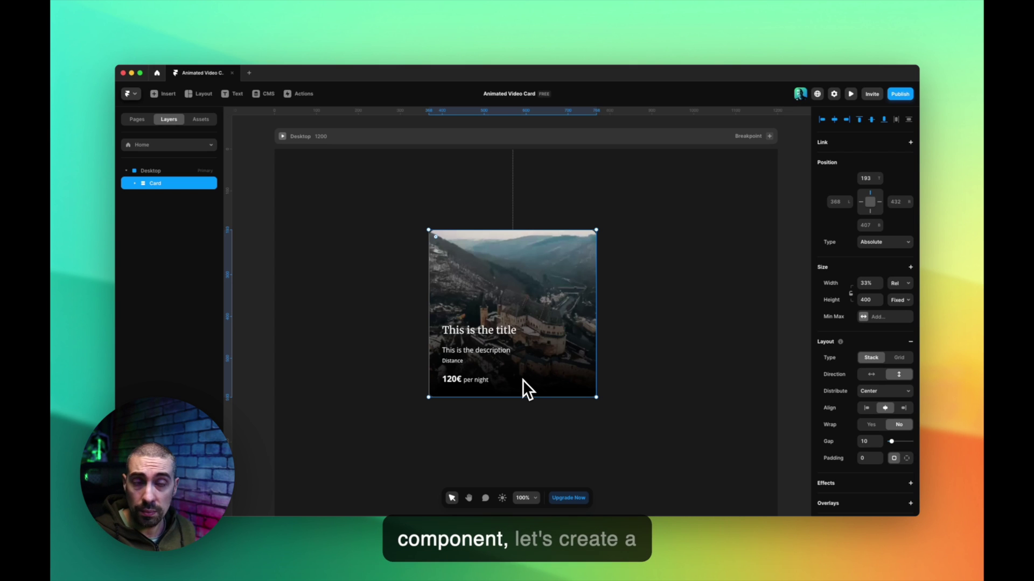
key("super+alt+k")
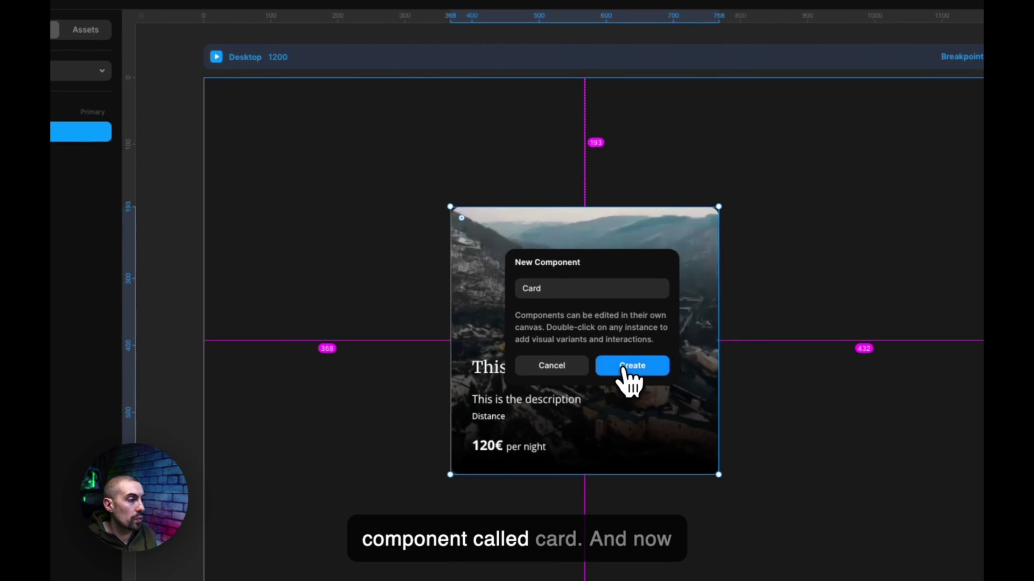
left_click(584, 350)
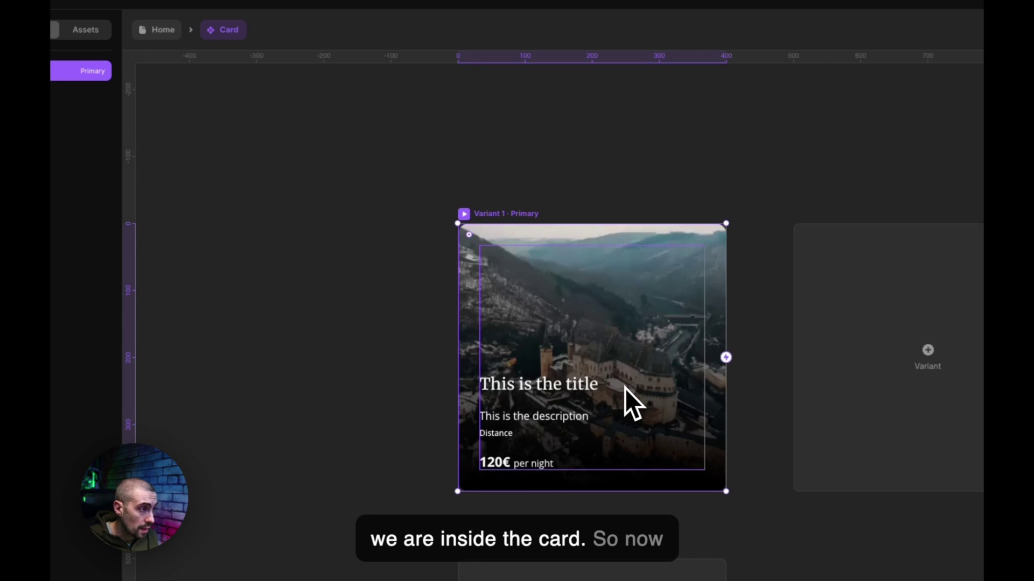
Add a hover variant to the Card component and set its width to 600.
scroll(563, 173, "down", 3)
scroll(564, 173, "right", 3)
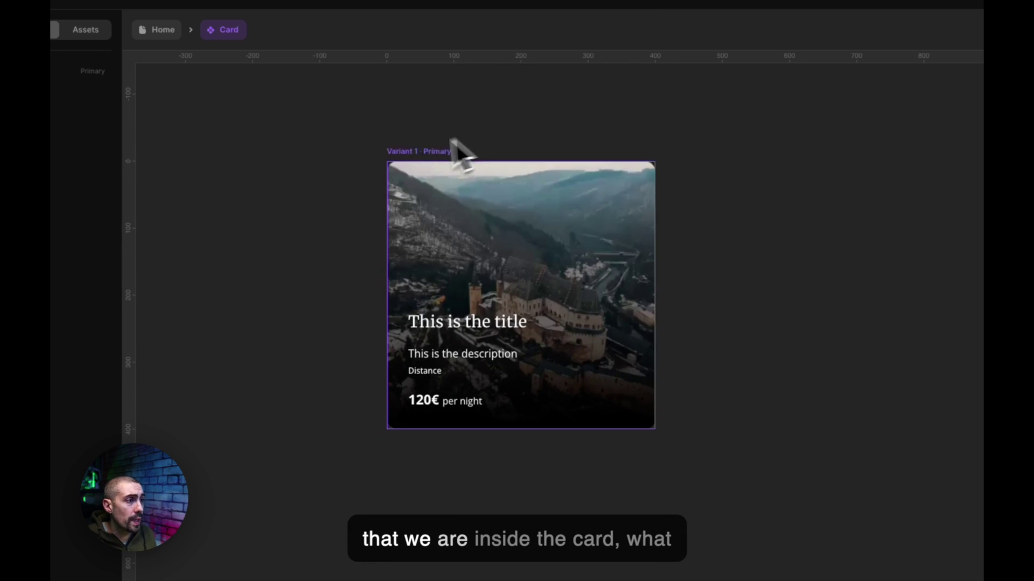
scroll(293, 434, "down", 2)
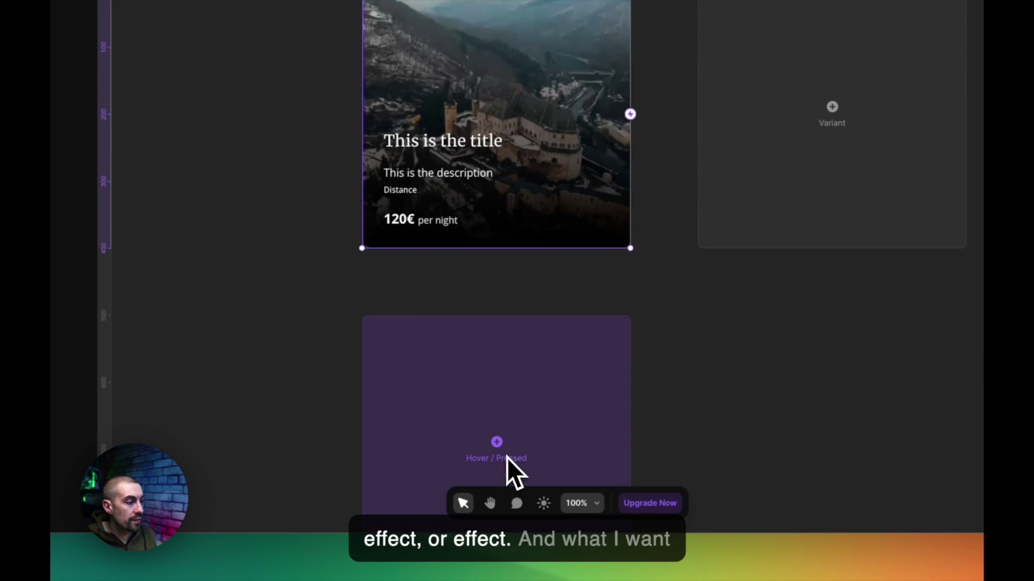
left_click(506, 457)
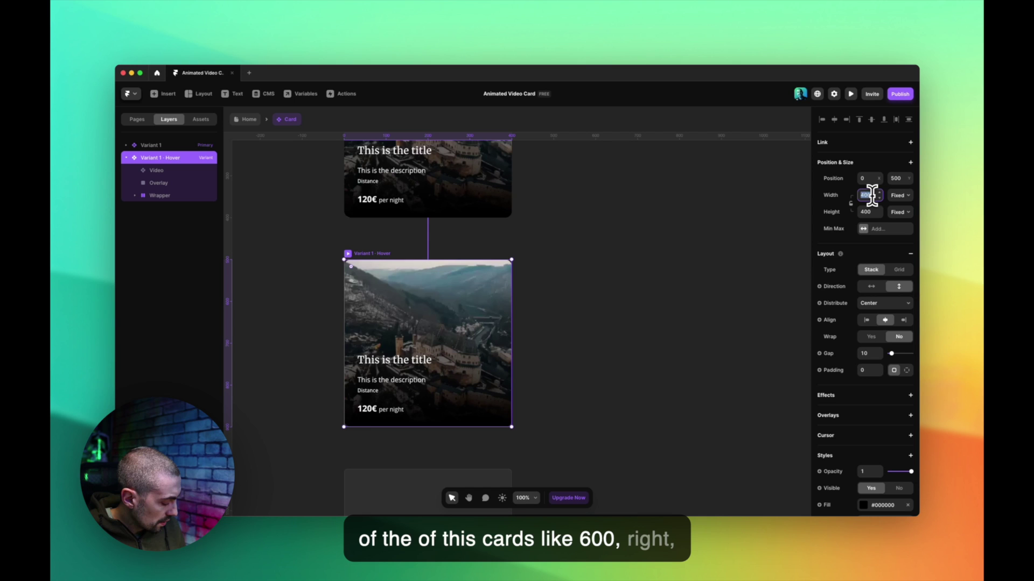
key("Return")
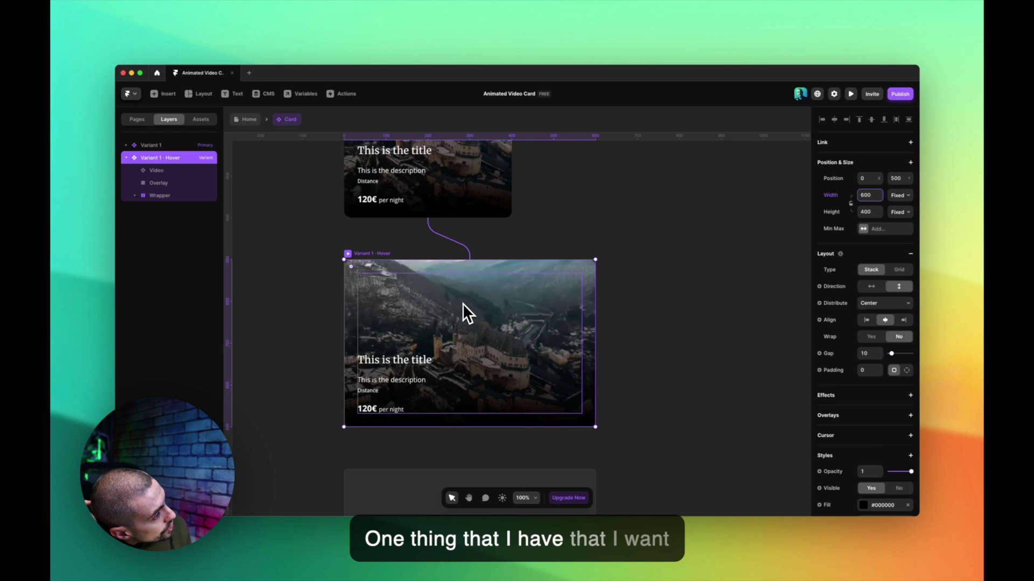
Change the width of the primary variant's Text stack from Fill to Fixed at 336.
scroll(463, 304, "up", 3)
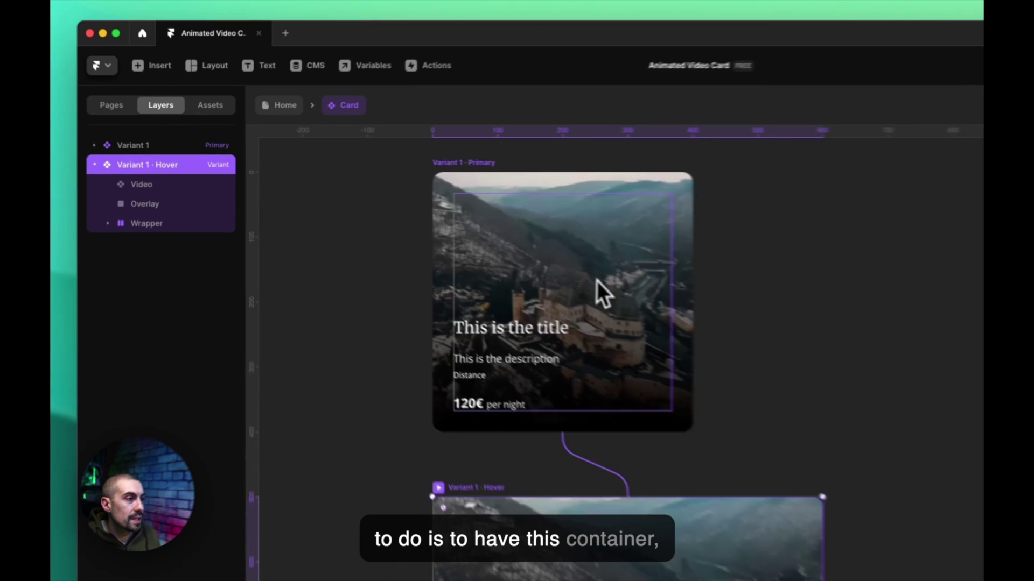
left_click(451, 223)
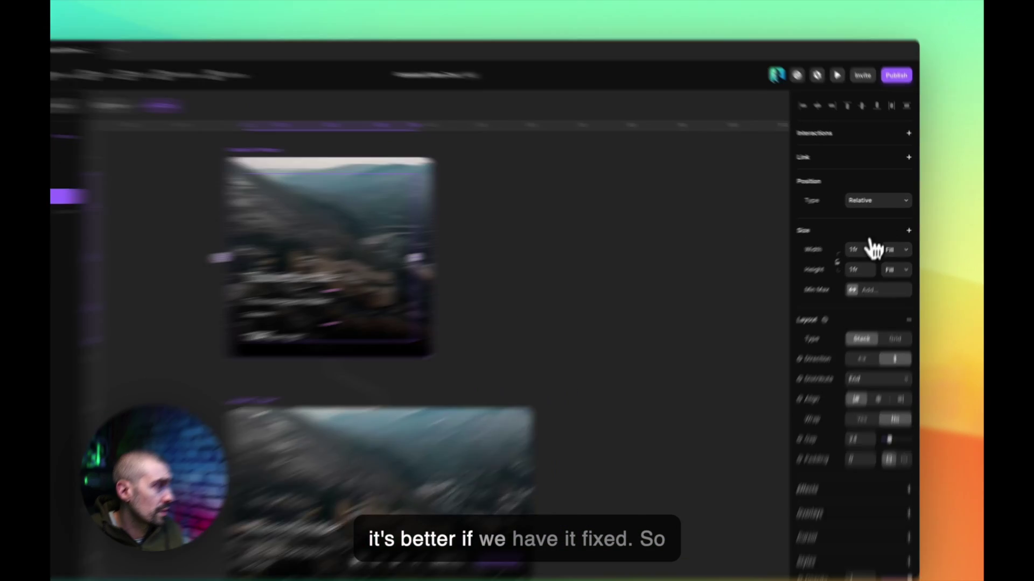
left_click(899, 239)
left_click(896, 220)
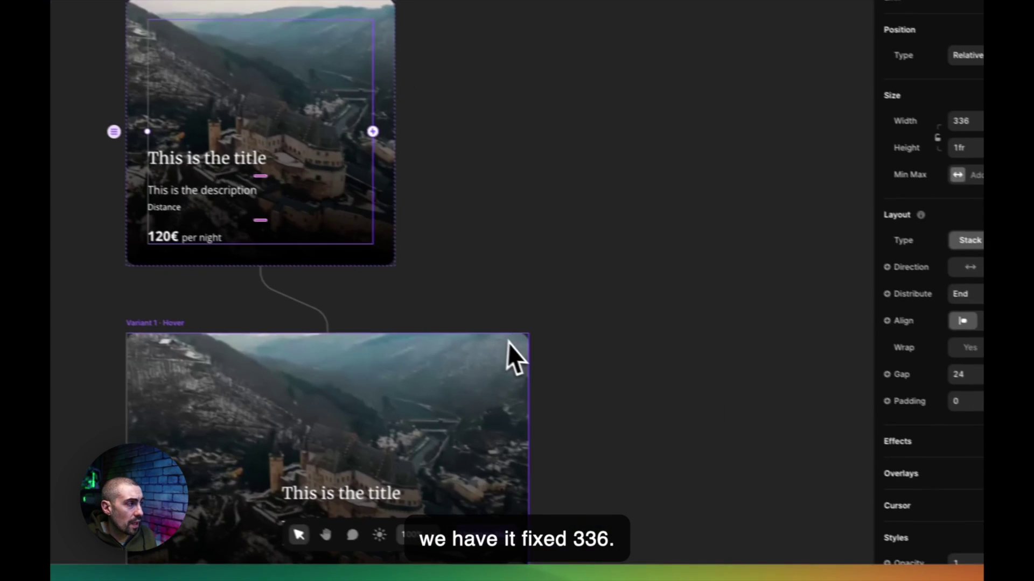
Set the Wrapper stack's distribution to Start in the hover variant and in the primary variant.
scroll(614, 372, "down", 3)
left_click(172, 247)
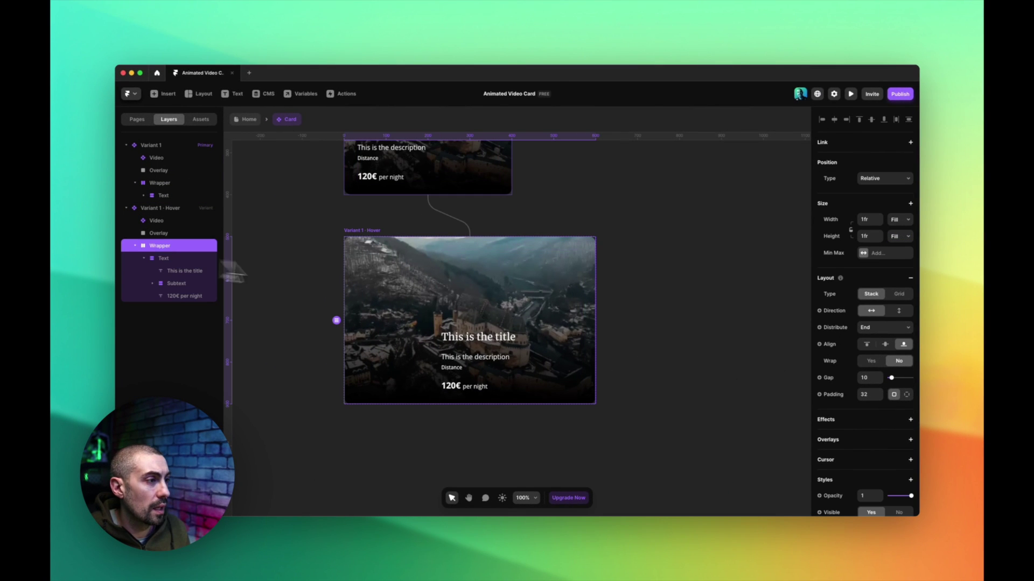
left_click(877, 327)
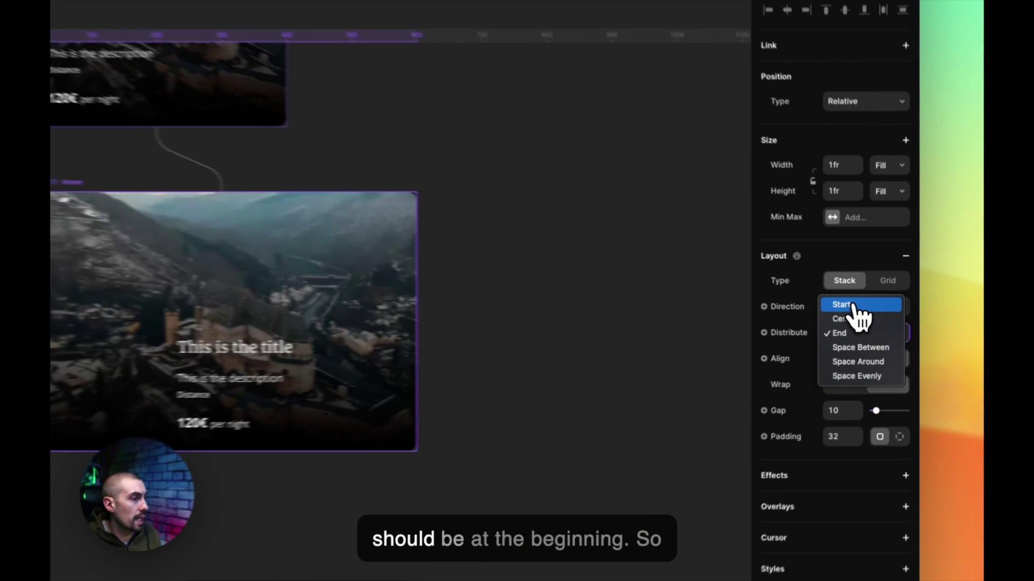
left_click(871, 310)
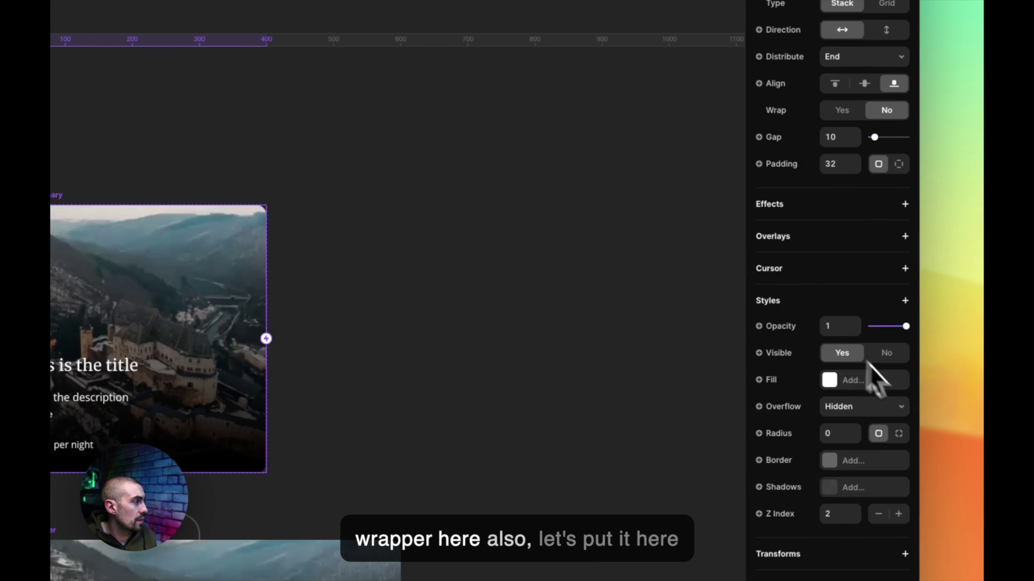
scroll(872, 376, "up", 3)
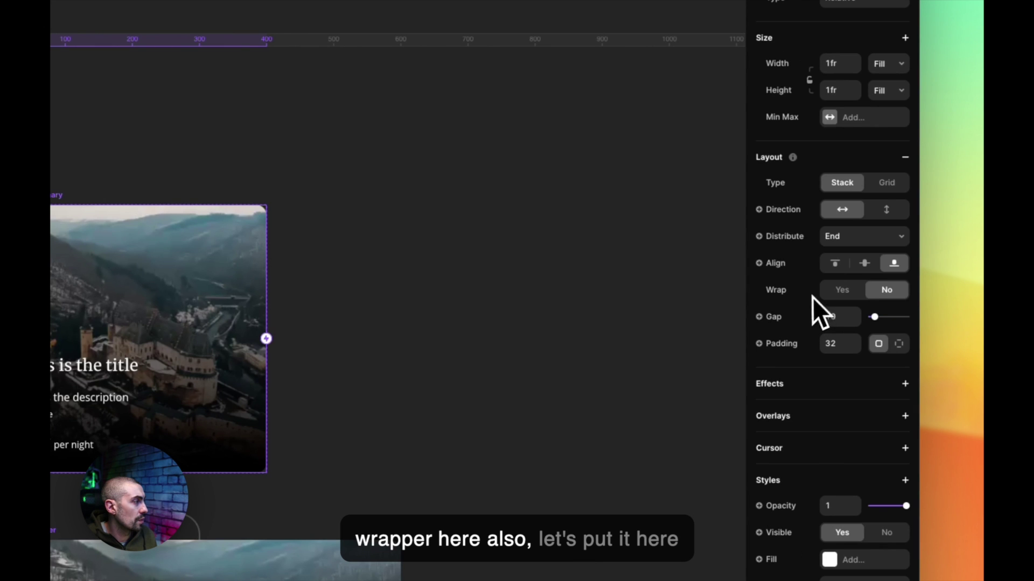
left_click(845, 240)
left_click(842, 206)
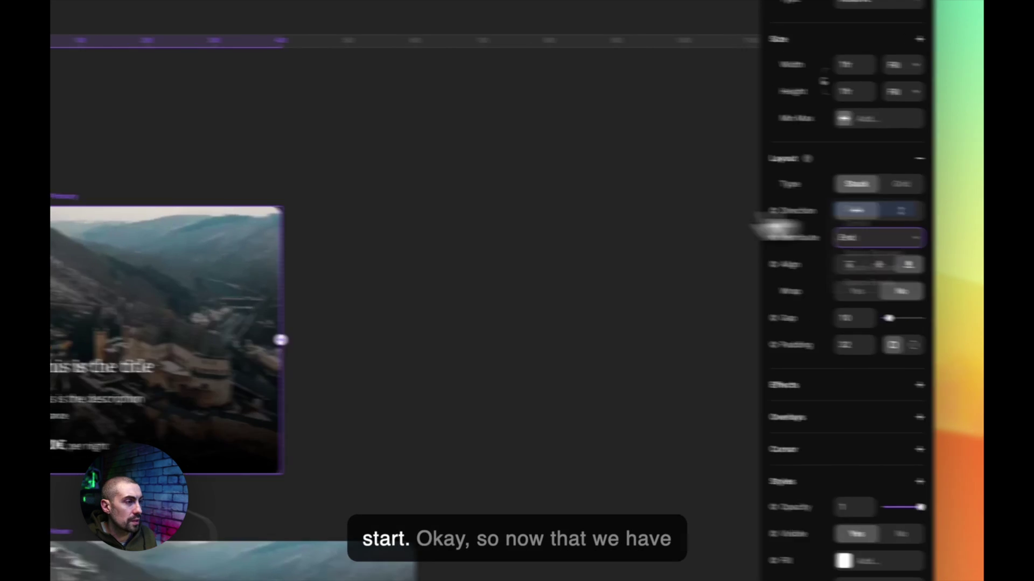
Set the Video layer's Playing option to No in the primary variant and to Yes in the hover variant.
scroll(619, 356, "down", 4)
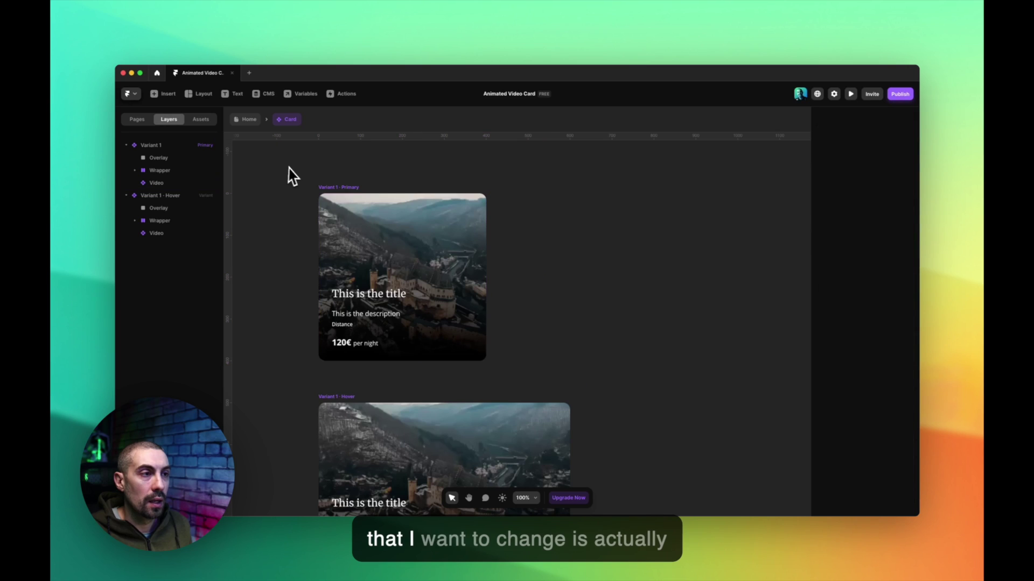
left_click(182, 183)
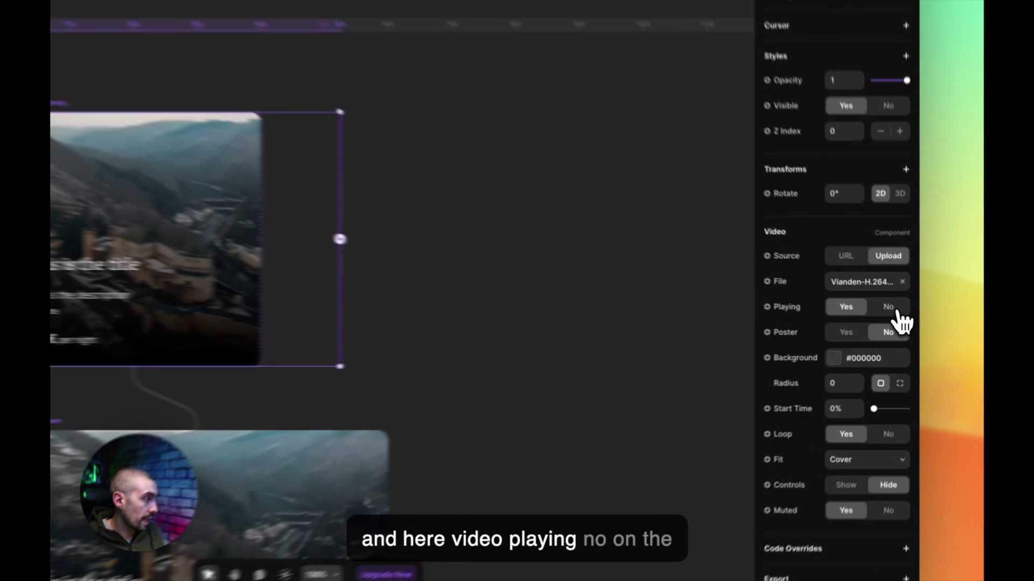
left_click(898, 321)
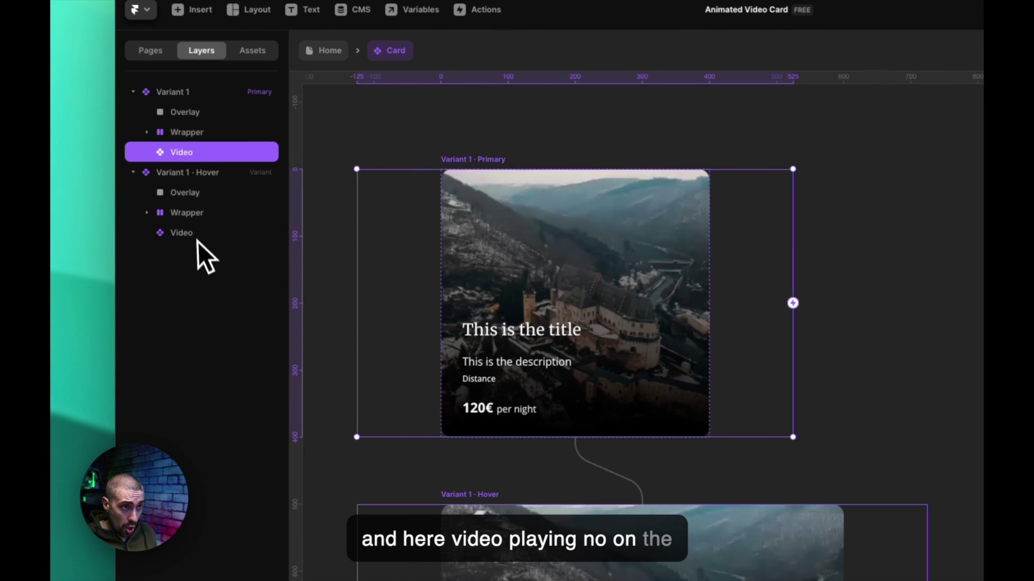
left_click(186, 233)
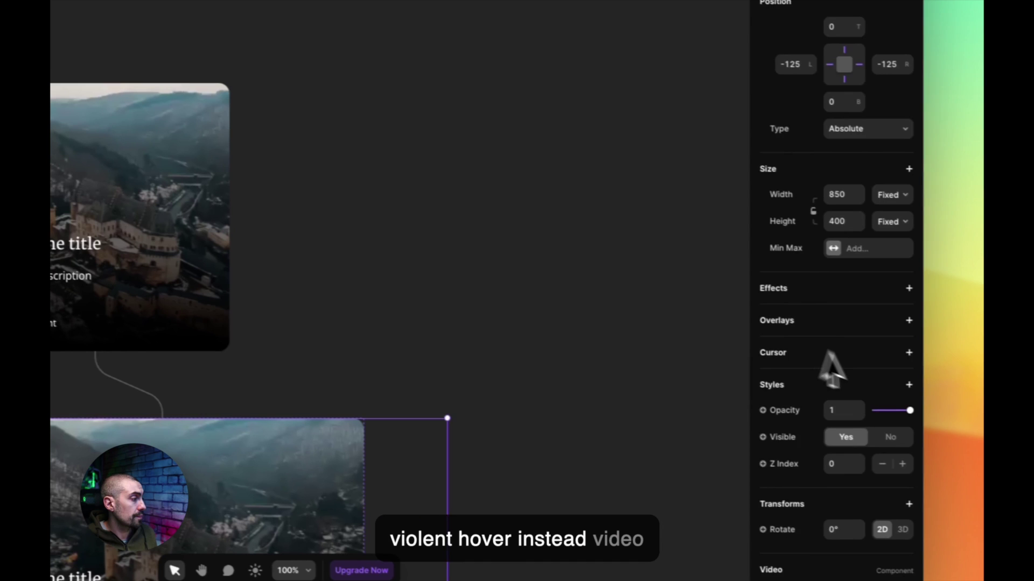
scroll(832, 371, "down", 6)
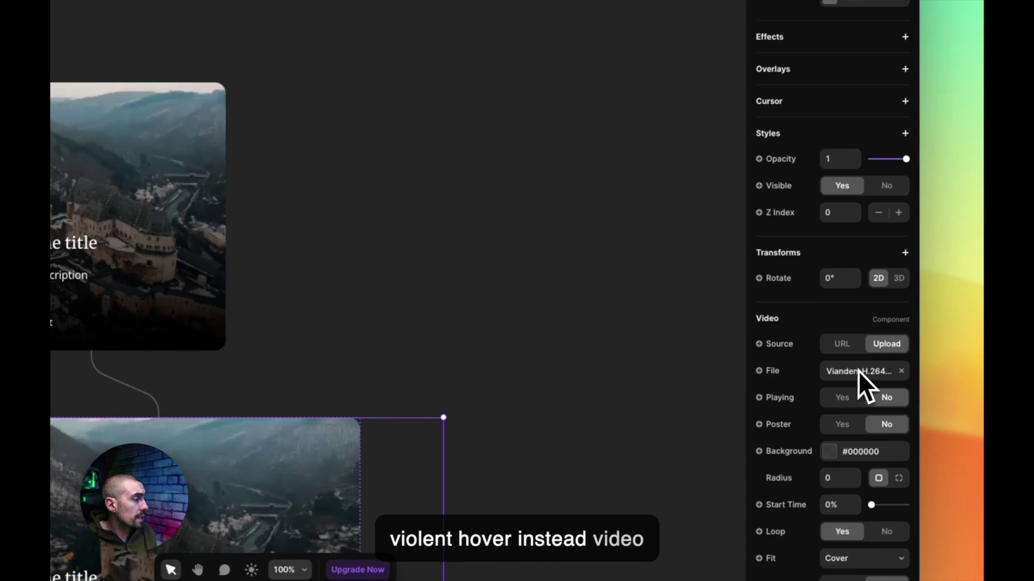
left_click(848, 317)
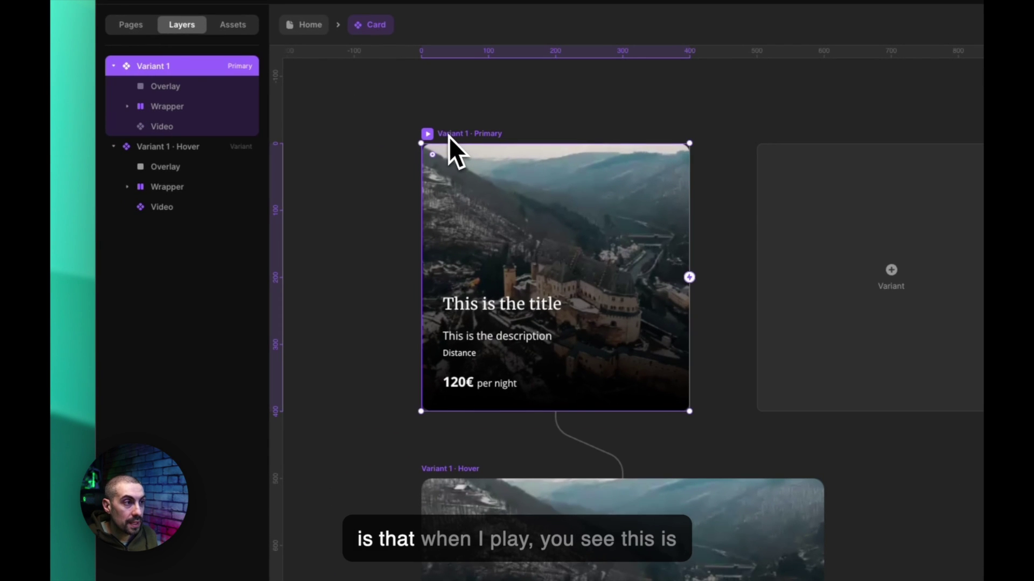
Preview the primary variant, test the card's hover state, and return to the component canvas.
key("super+p")
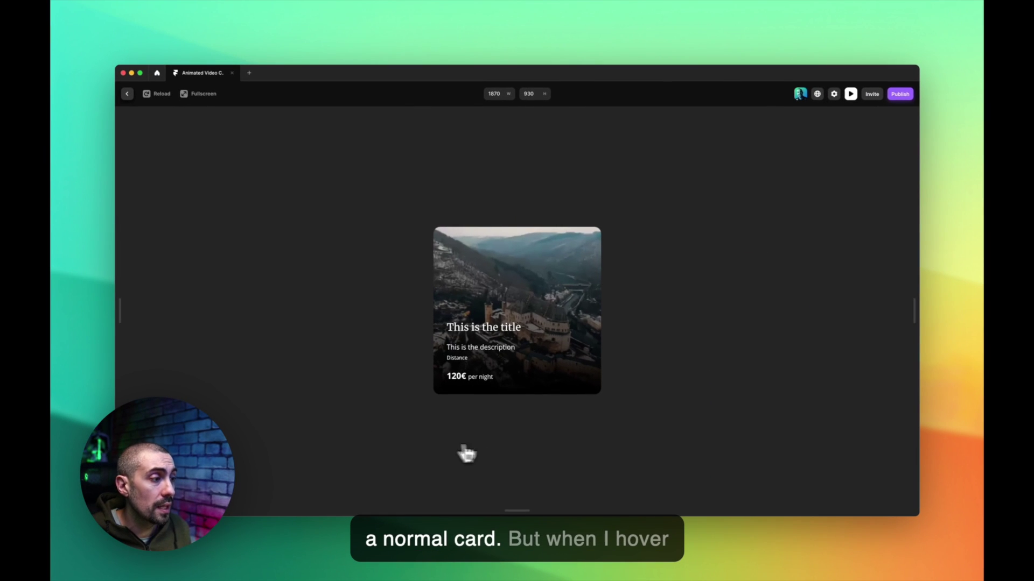
mouse_move(537, 356)
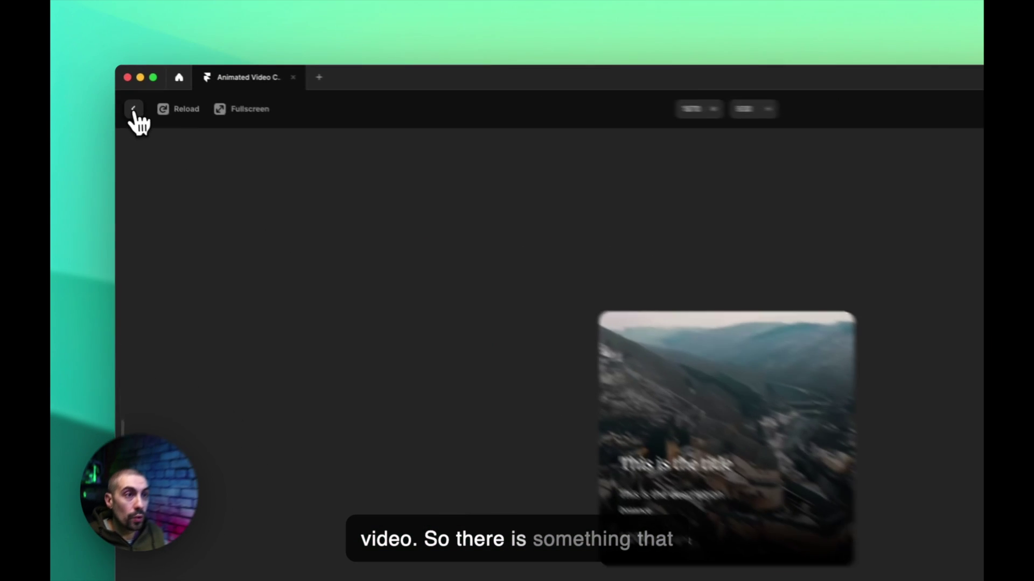
left_click(127, 94)
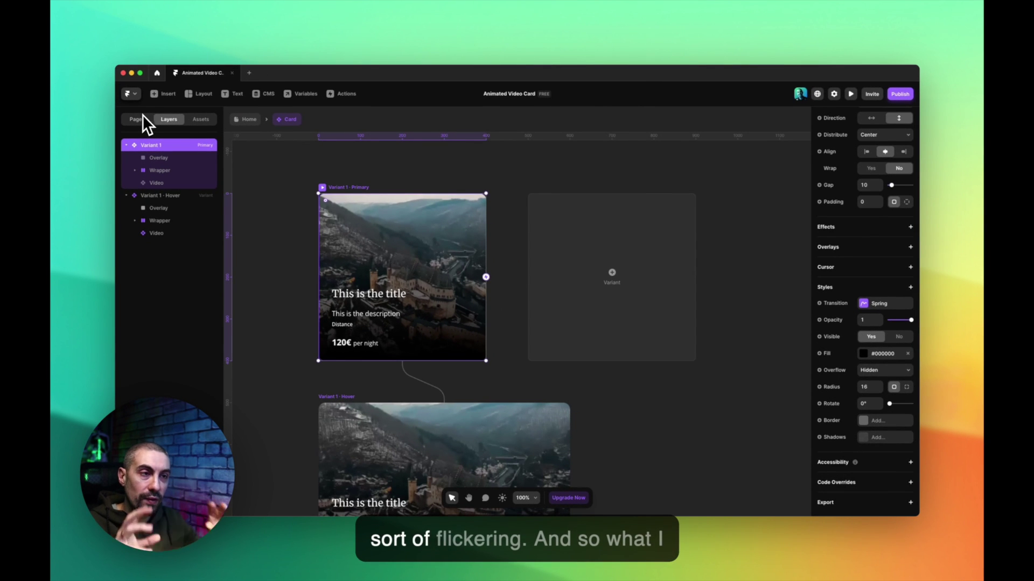
Remove the edge pins of the primary variant's Video layer to keep it centred, and check its position in the hover variant.
left_click(156, 184)
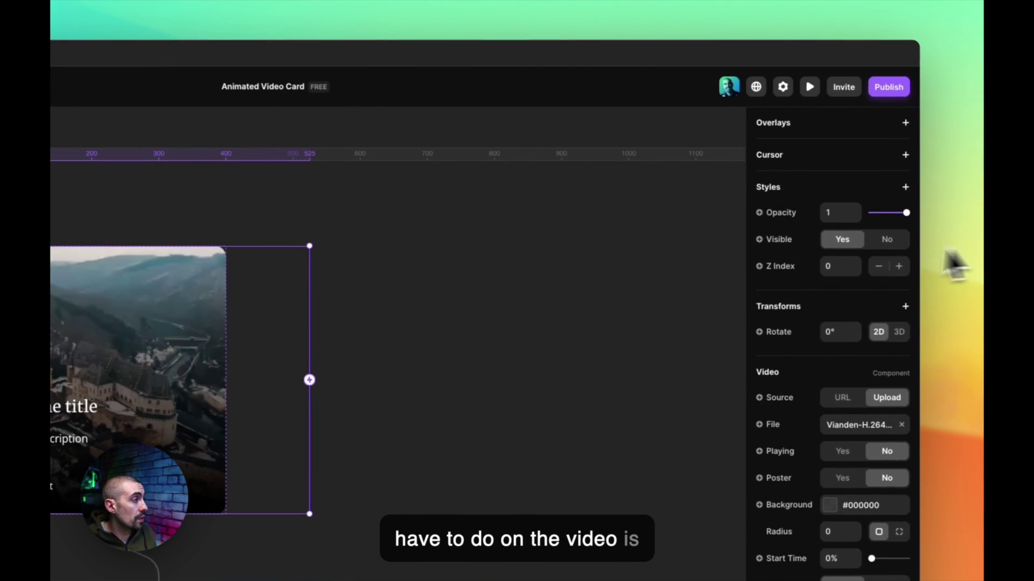
scroll(829, 280, "up", 5)
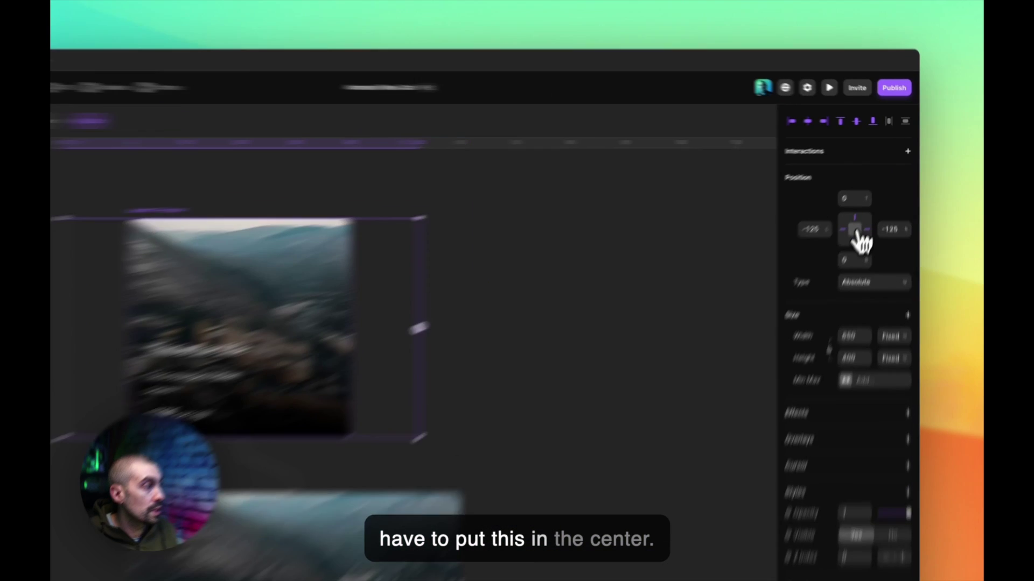
mouse_move(855, 231)
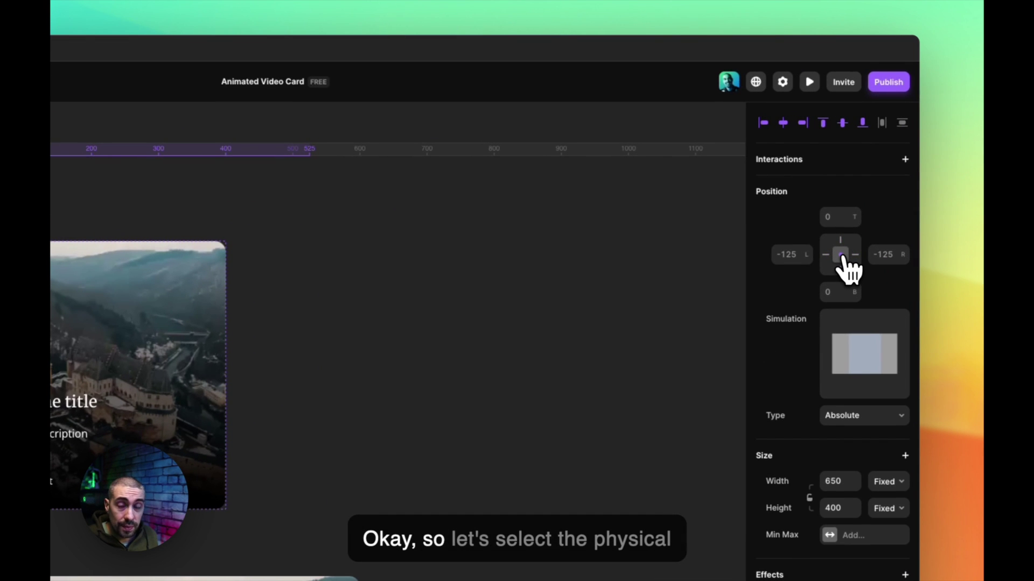
left_click(172, 195)
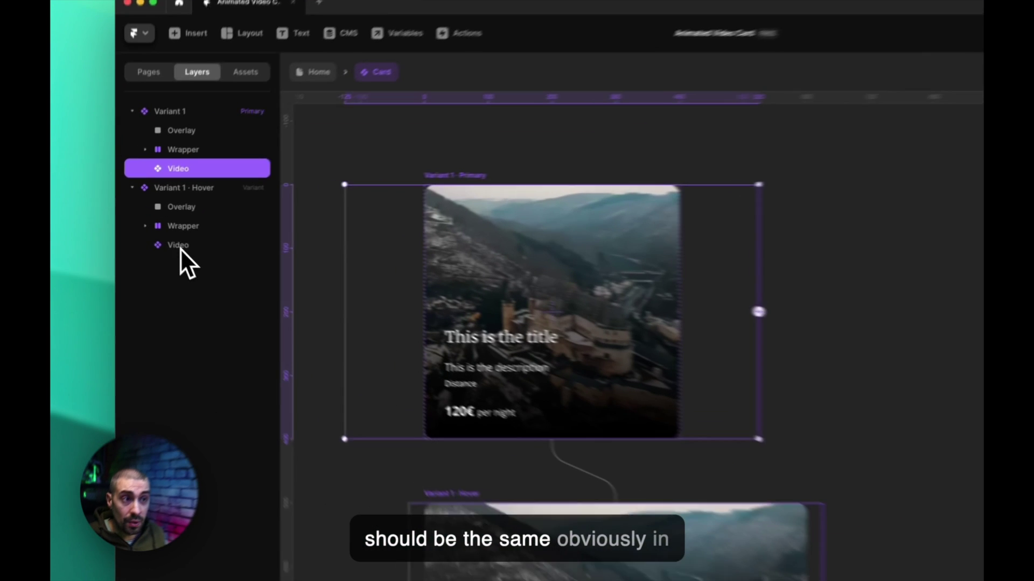
left_click(180, 246)
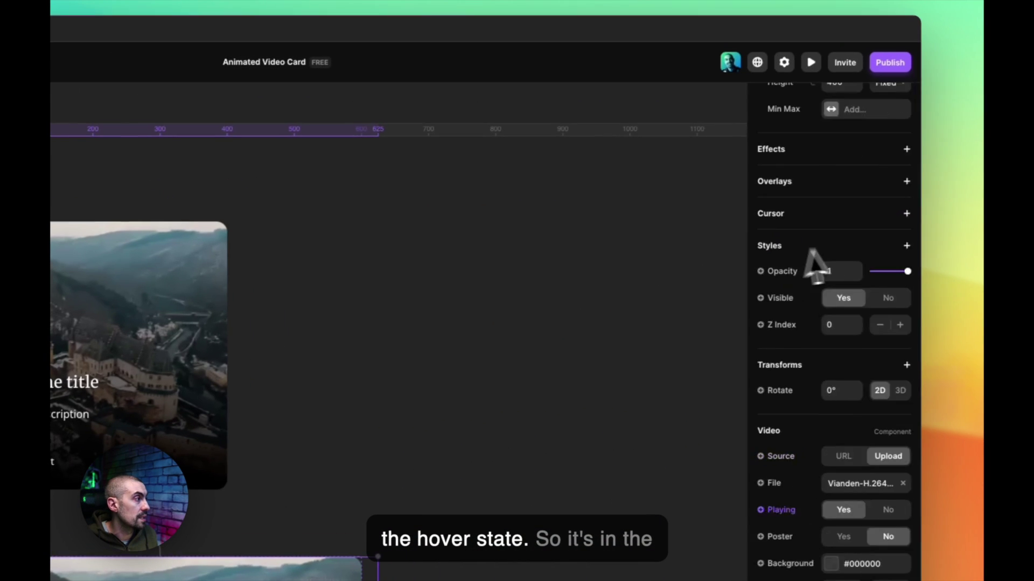
scroll(829, 259, "up", 5)
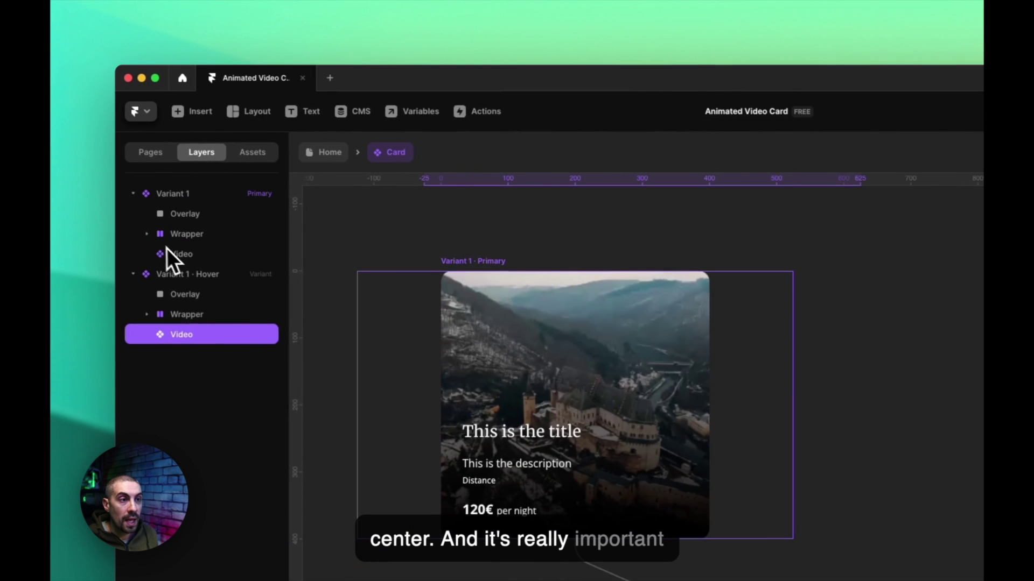
left_click(171, 250)
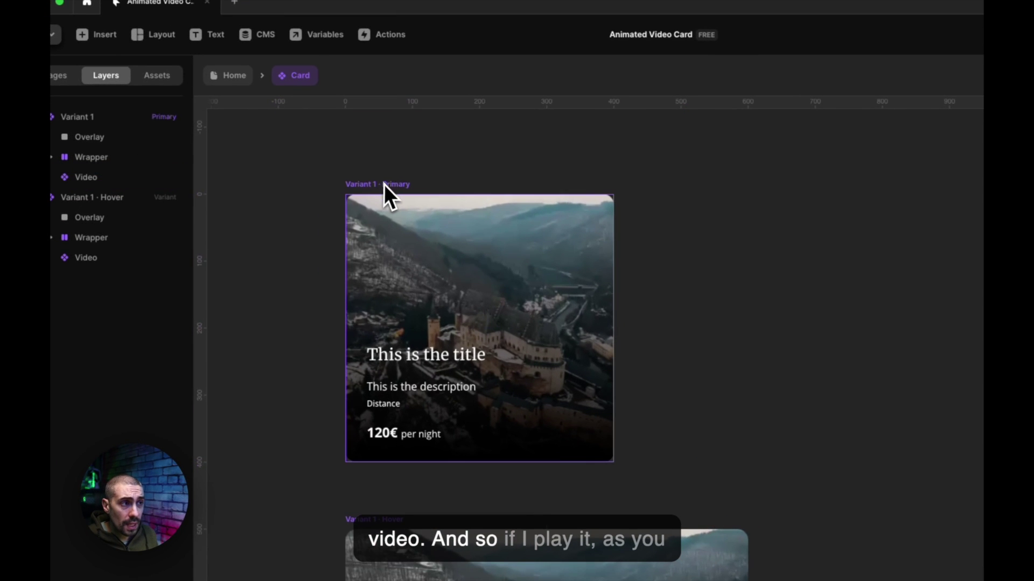
Preview the card again to test its hover animation with the centred video, and return to the canvas.
left_click(329, 188)
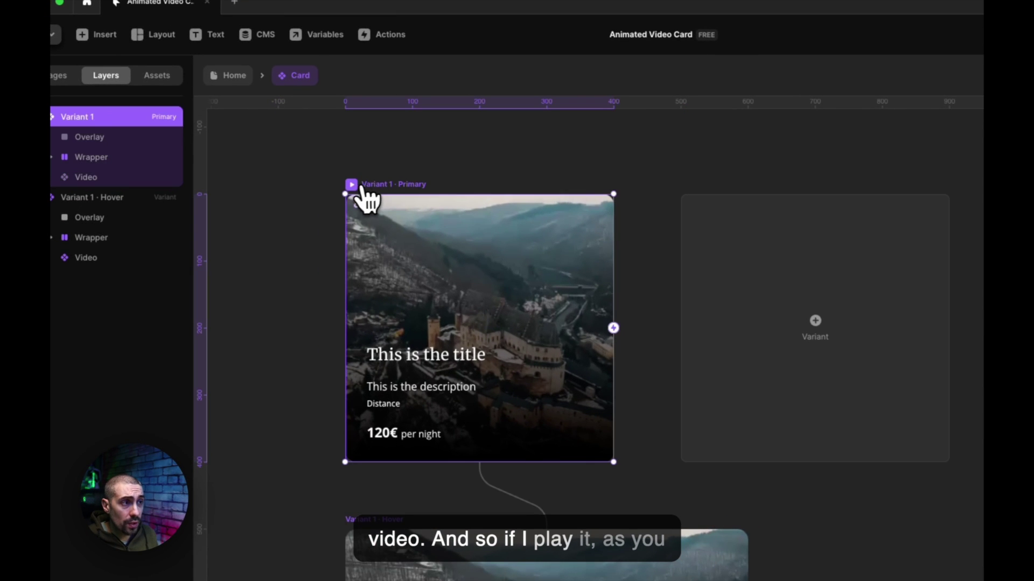
left_click(352, 186)
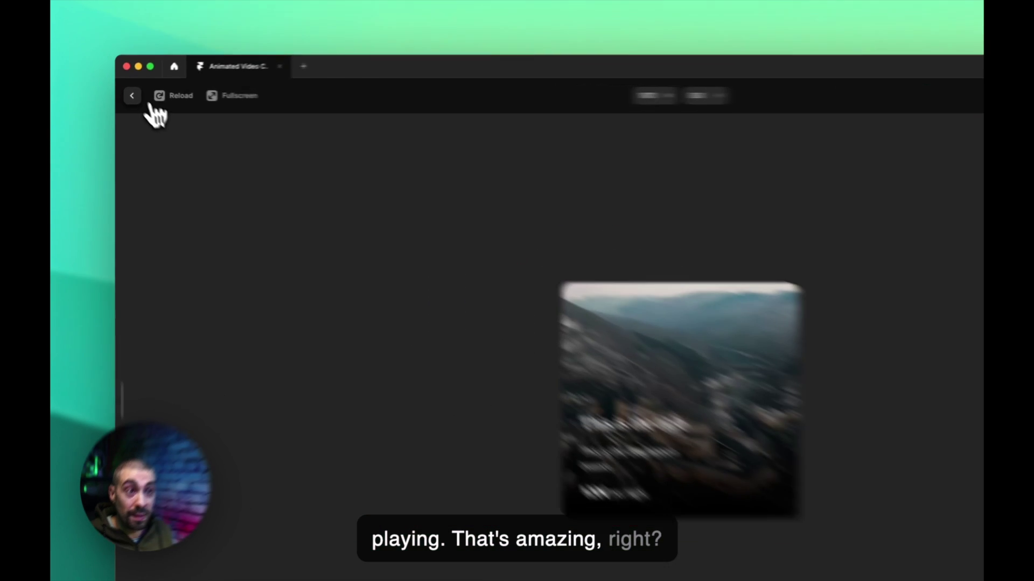
left_click(127, 94)
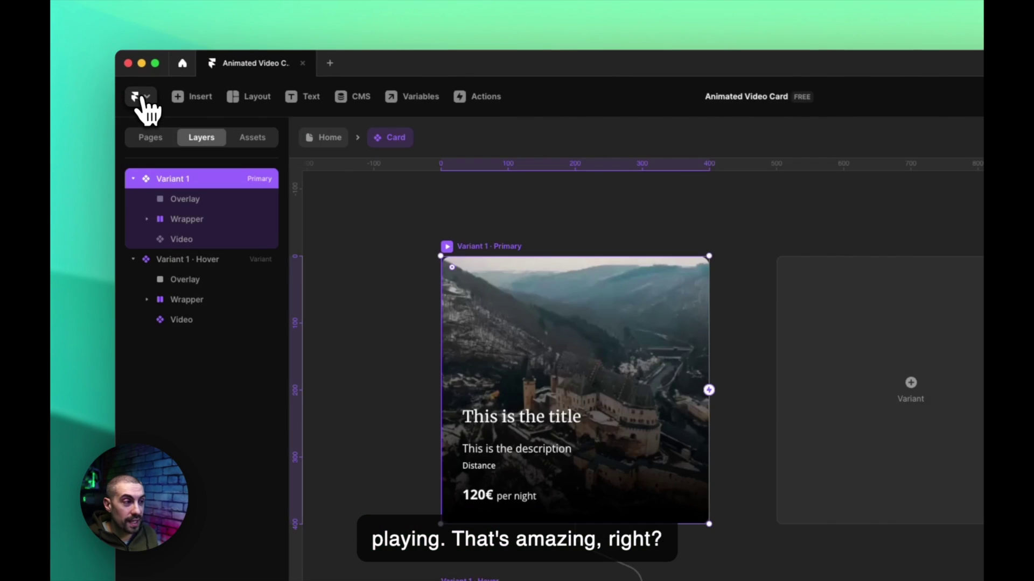
Collapse both variants in the layer list and go back to the Home page.
left_click(133, 164)
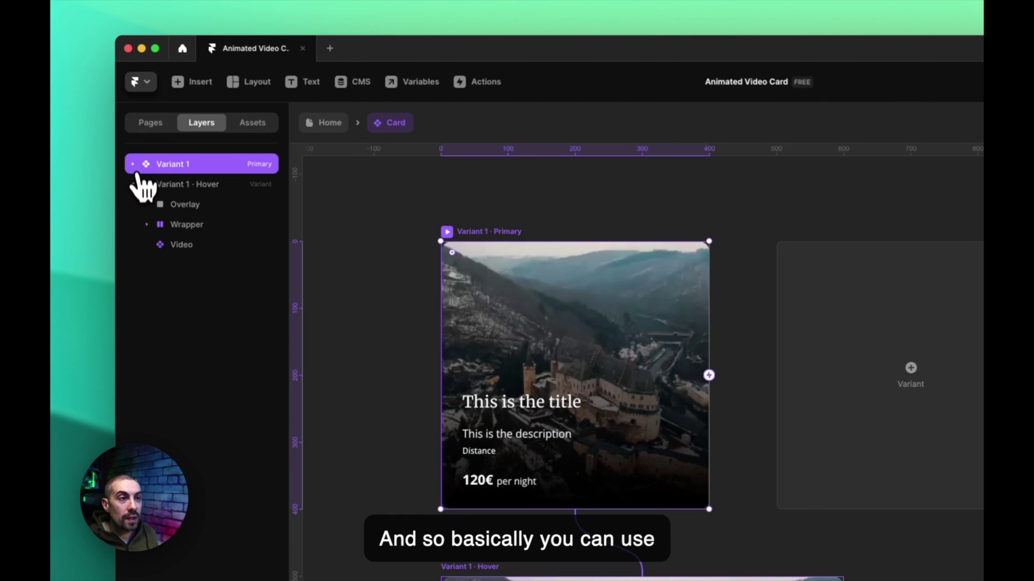
left_click(134, 185)
left_click(167, 123)
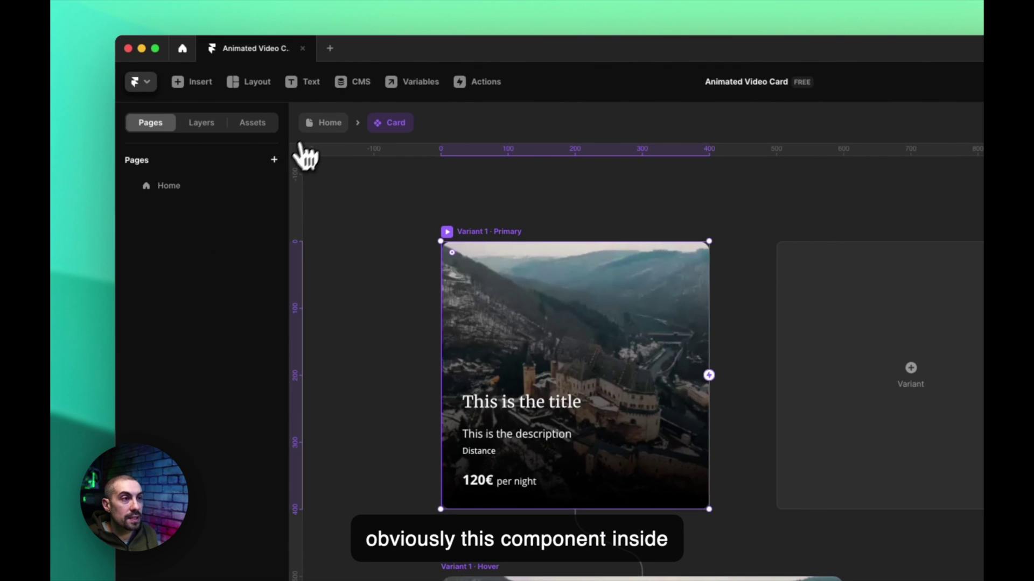
left_click(323, 122)
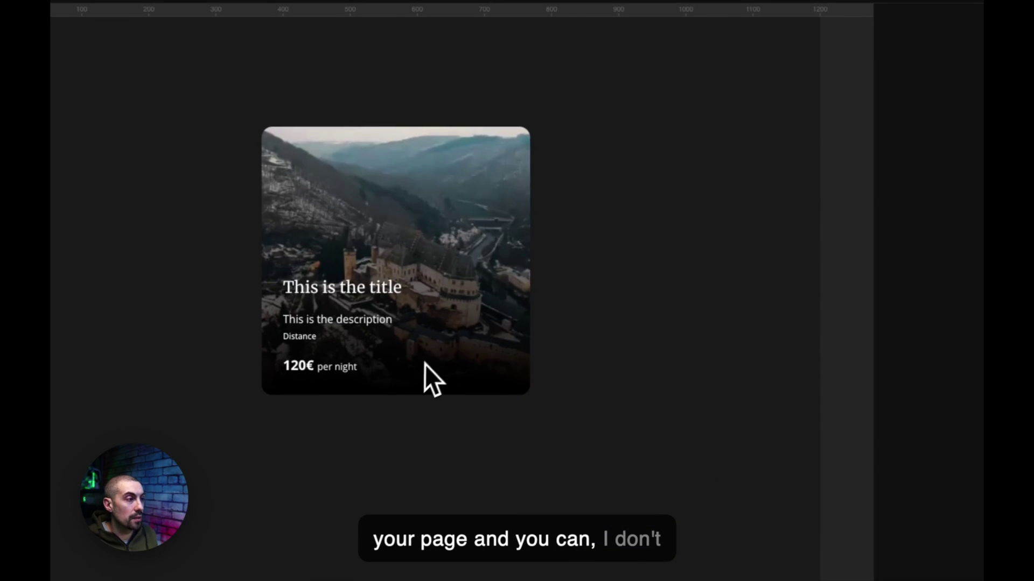
scroll(697, 353, "up", 4)
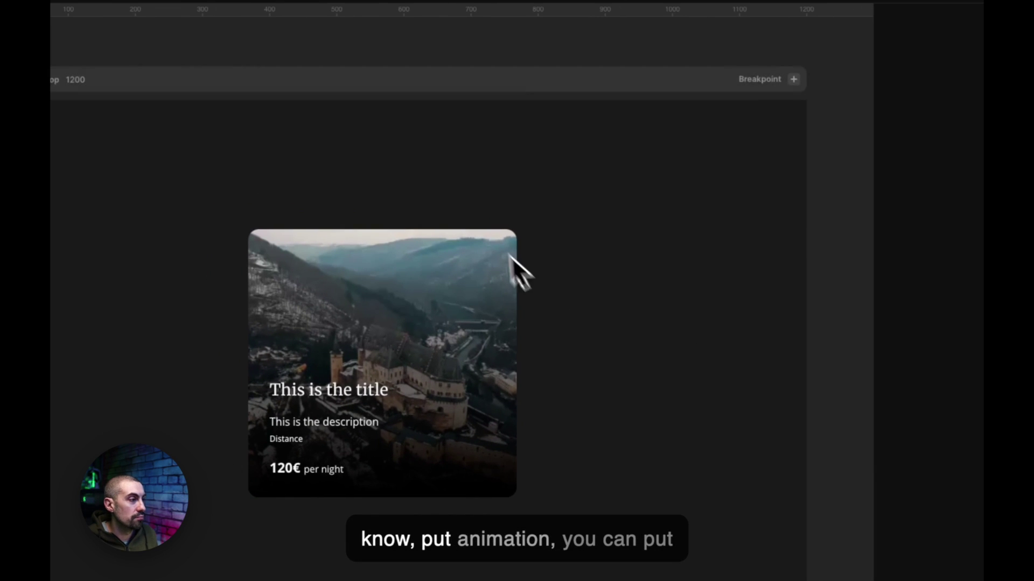
left_click_drag(429, 353, 754, 193)
left_click(441, 242)
key("super+z")
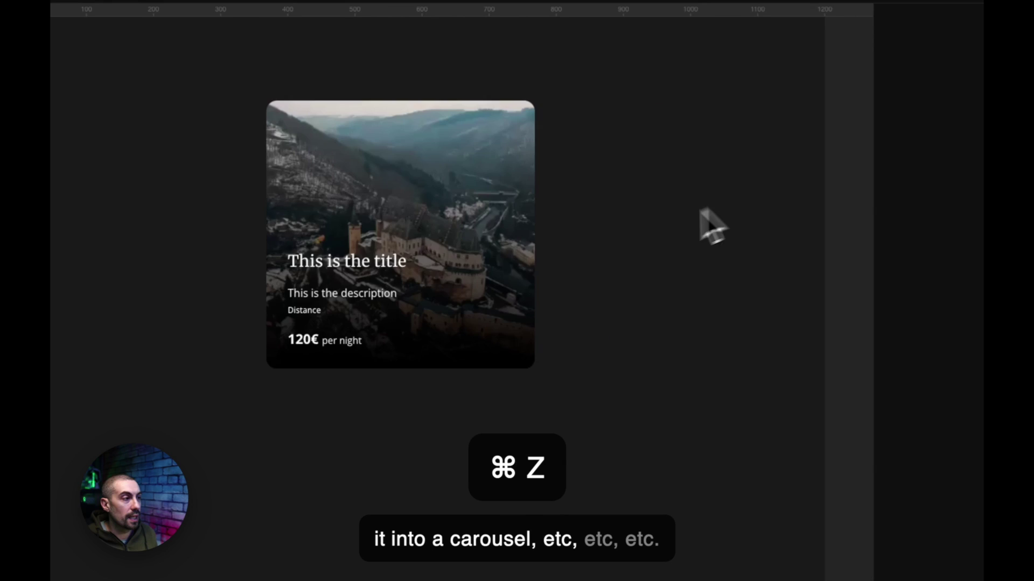